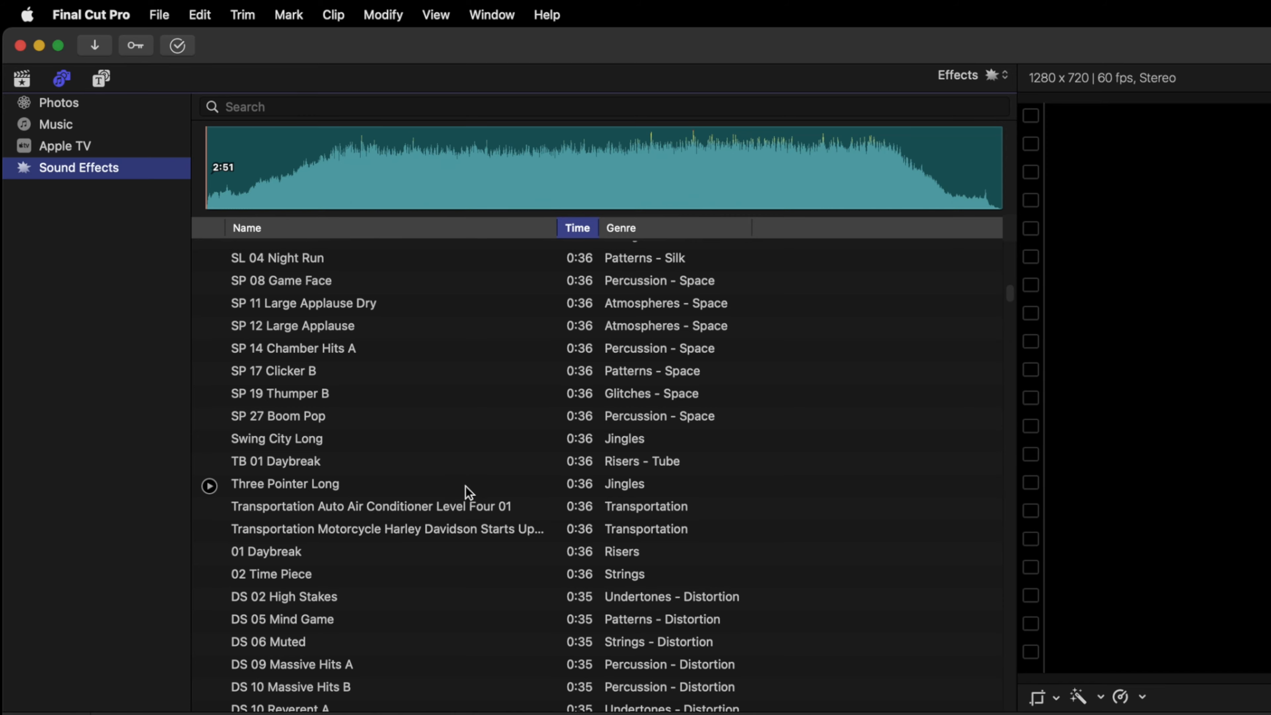
Try placing the Farewell jingle from the sound effects below the main storyline in the timeline.
scroll(465, 487, "down", 15)
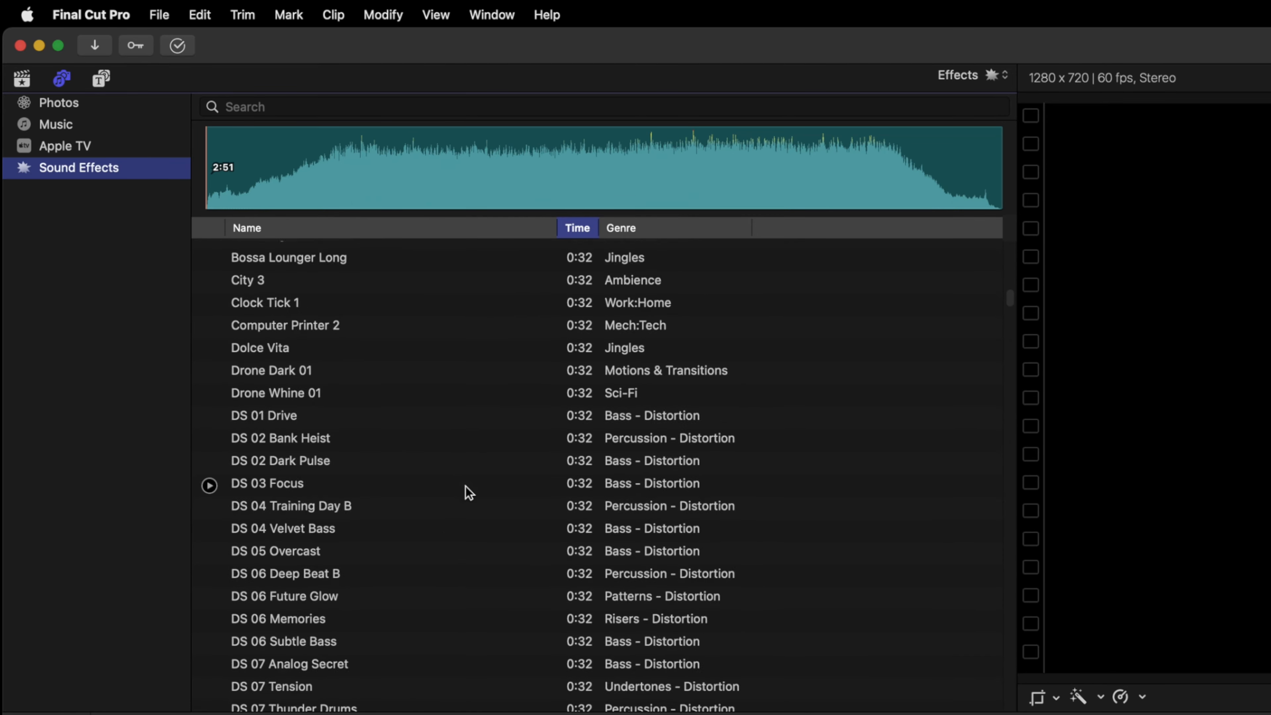
scroll(466, 488, "down", 8)
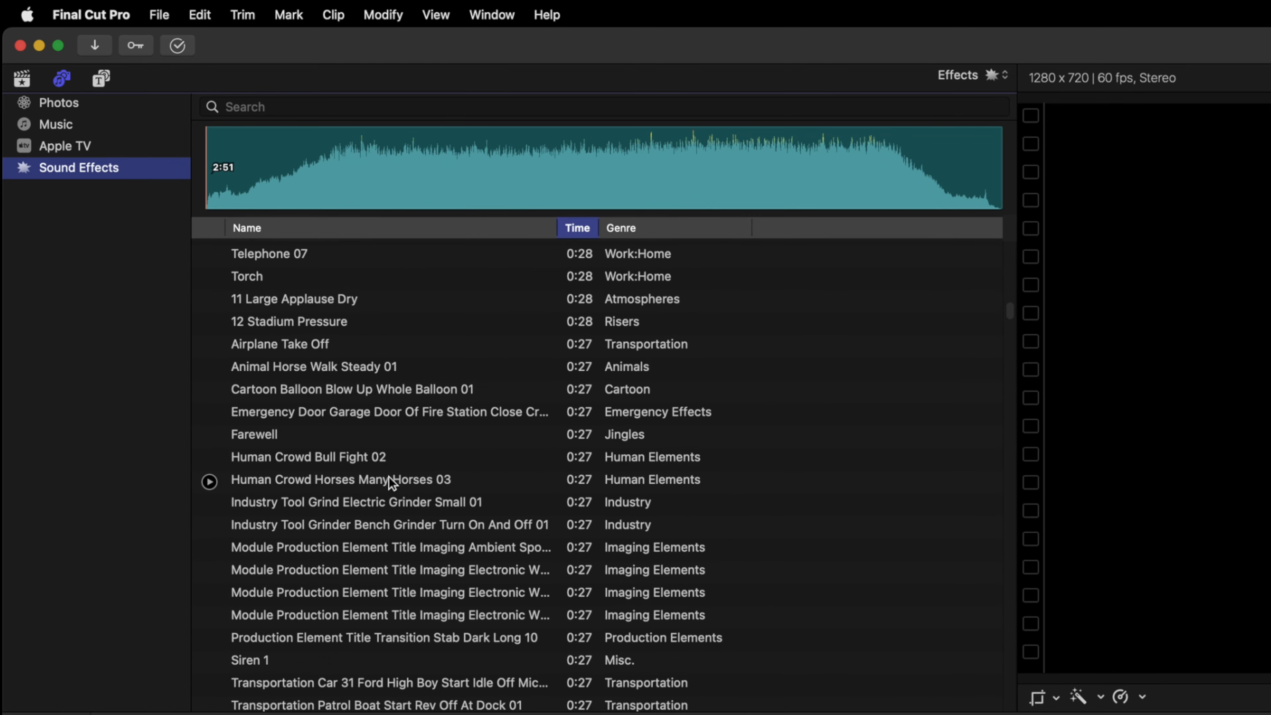
left_click_drag(287, 434, 799, 714)
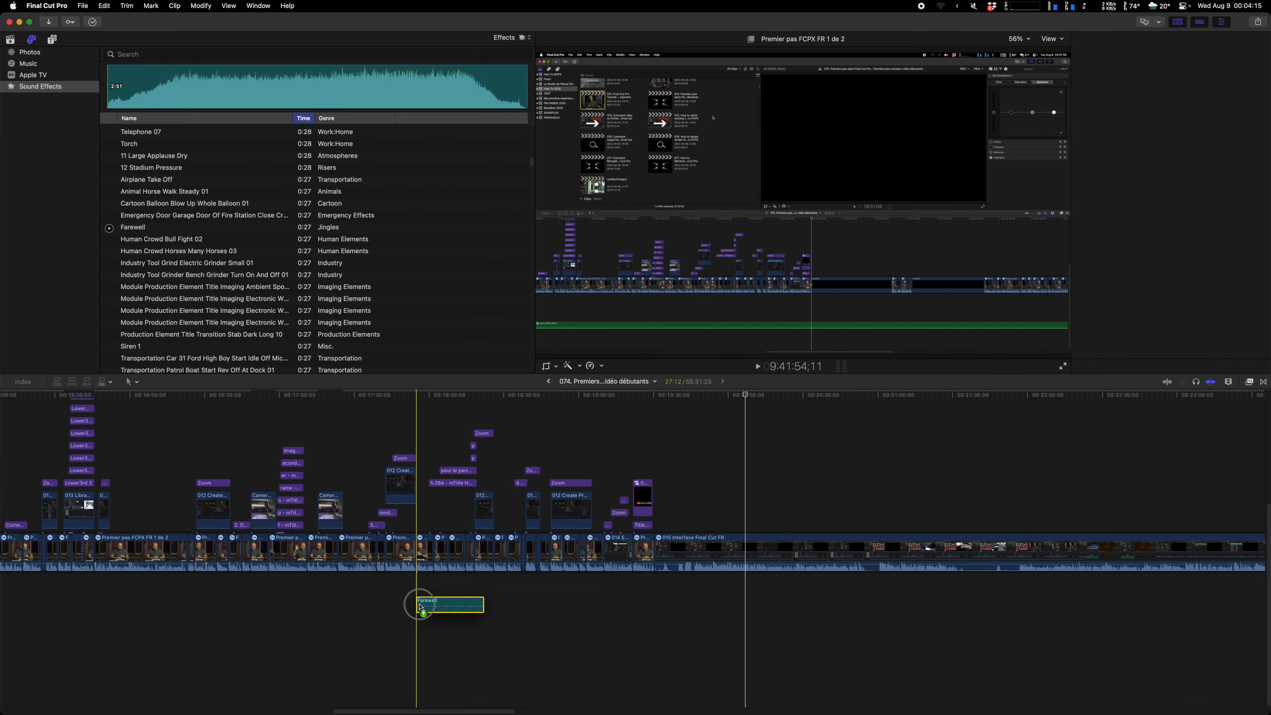
left_click_drag(420, 607, 421, 603)
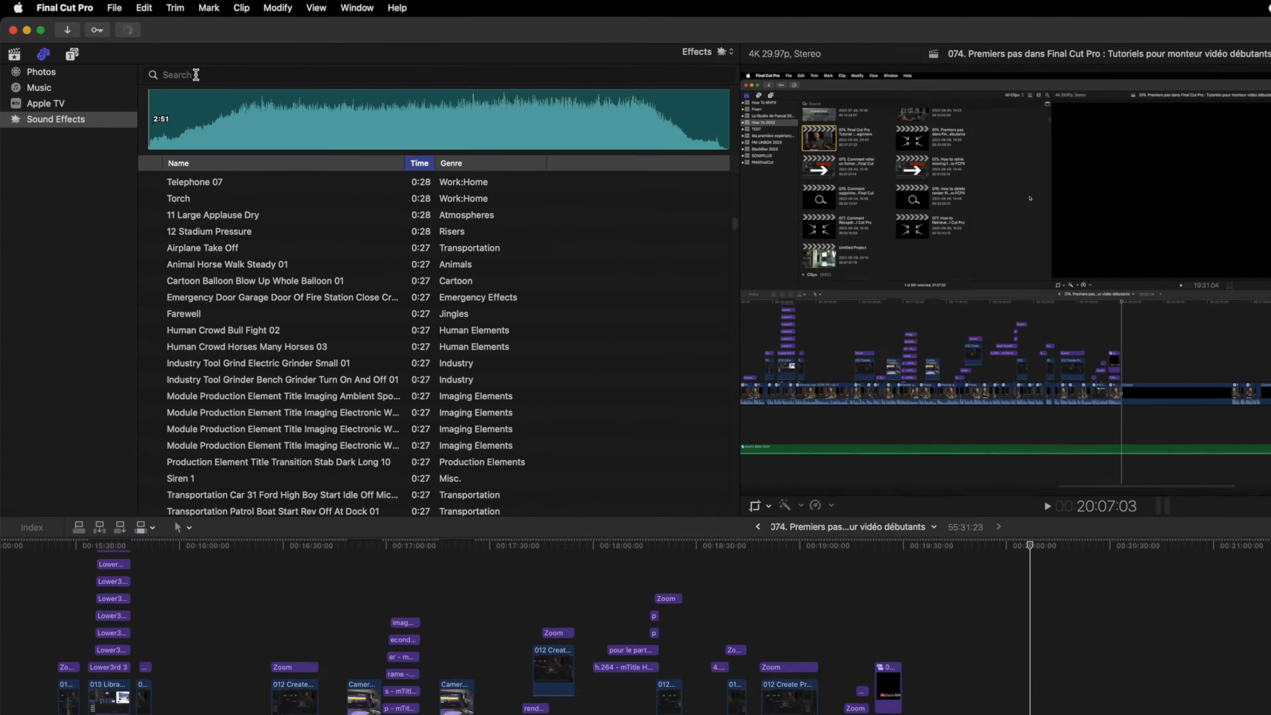
Search the sound effects for "police", look through the matches, and clear the search to browse the full list.
left_click(142, 54)
type("police")
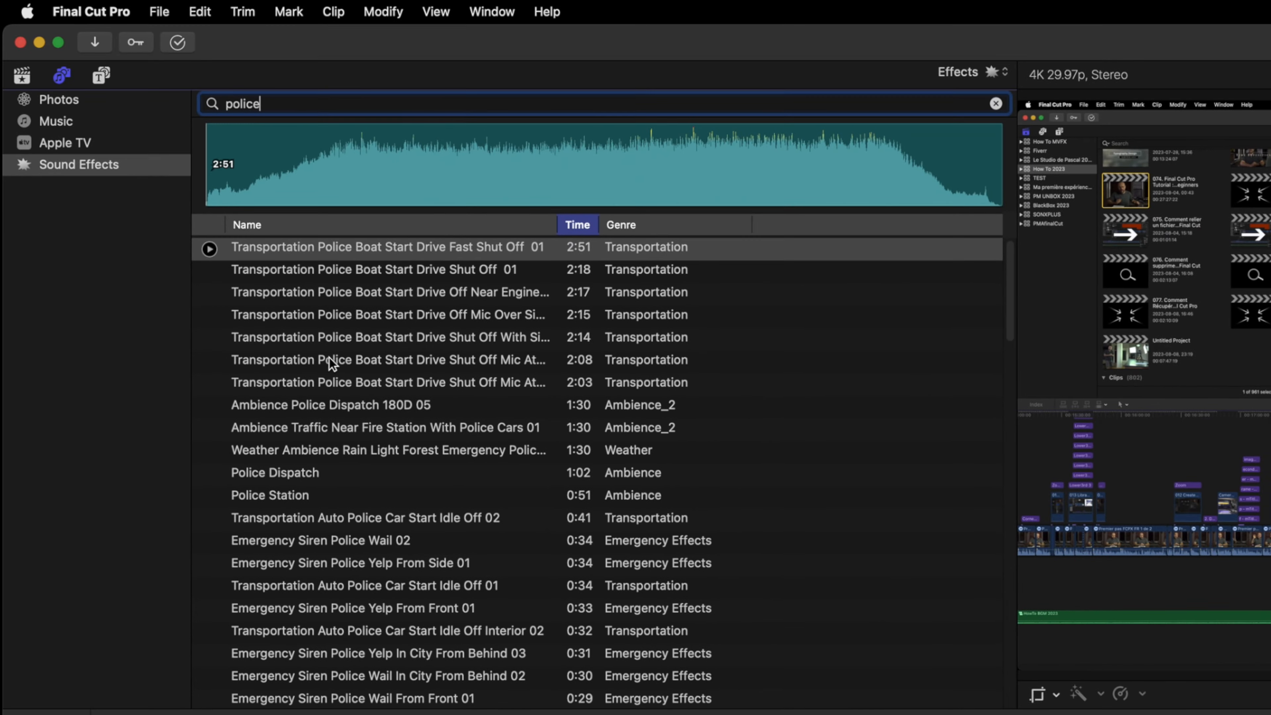
scroll(341, 375, "down", 3)
scroll(352, 398, "down", 20)
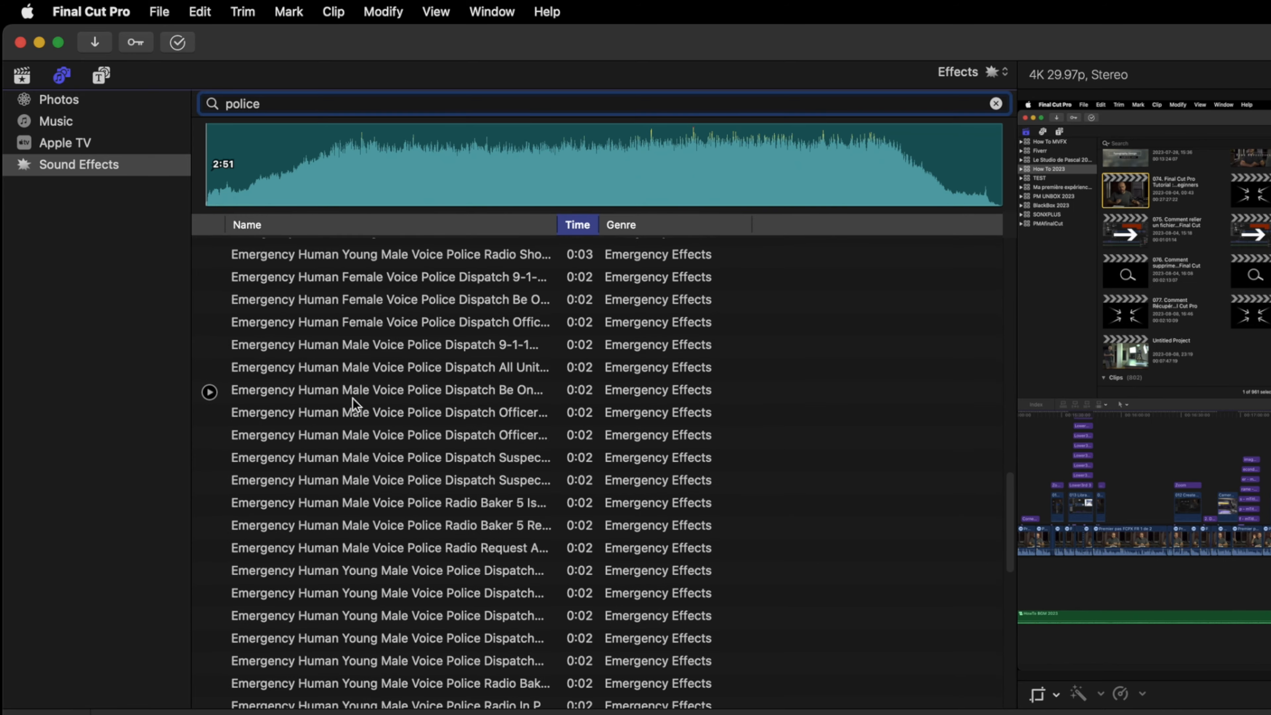
scroll(352, 398, "up", 20)
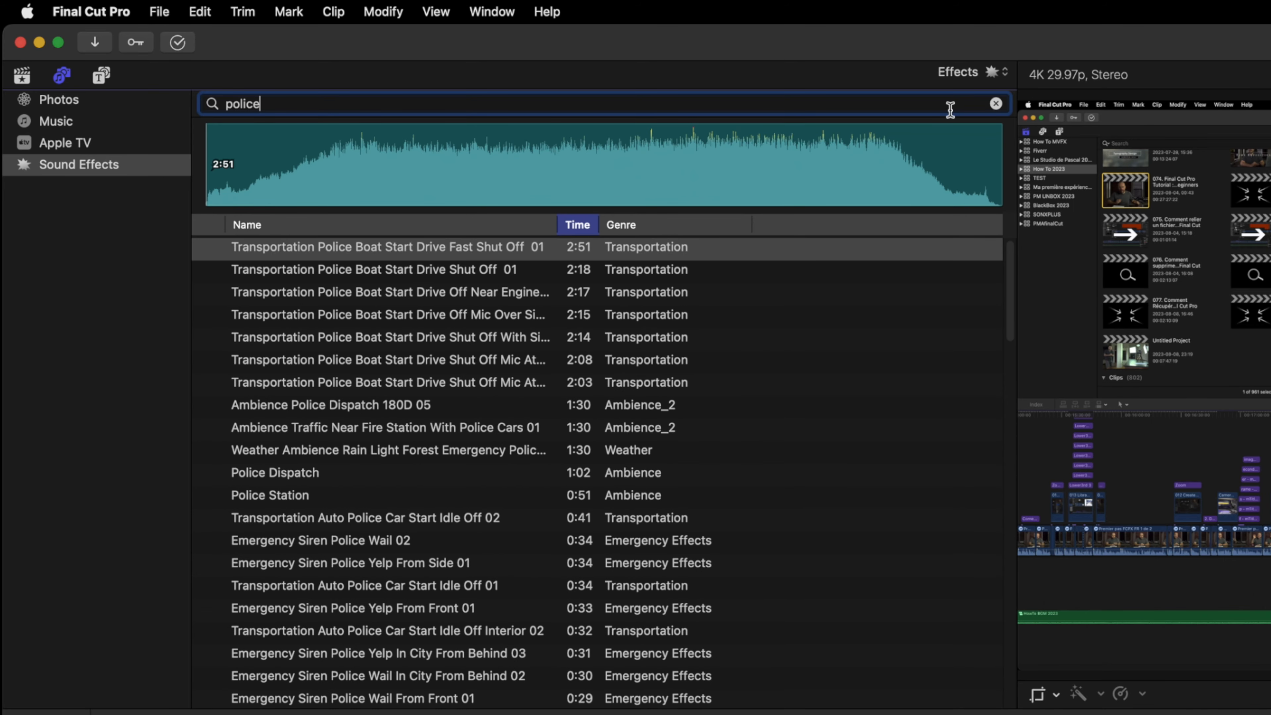
left_click(996, 103)
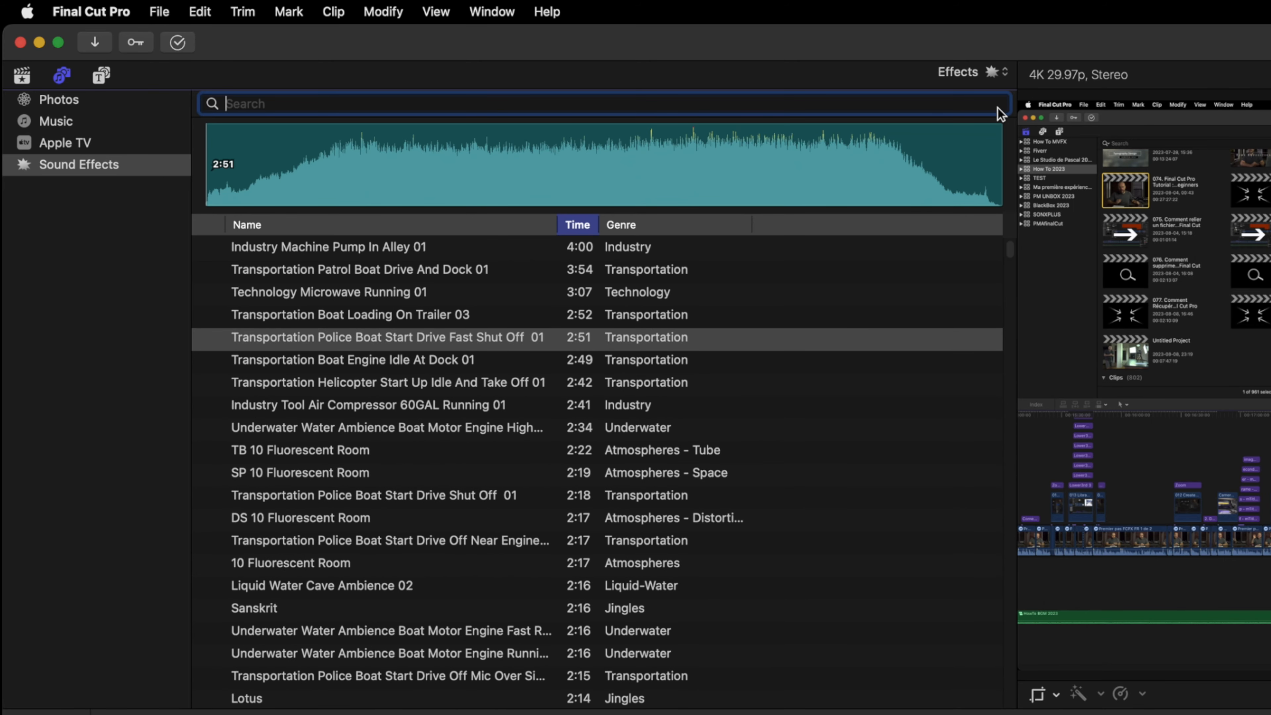
scroll(380, 278, "down", 4)
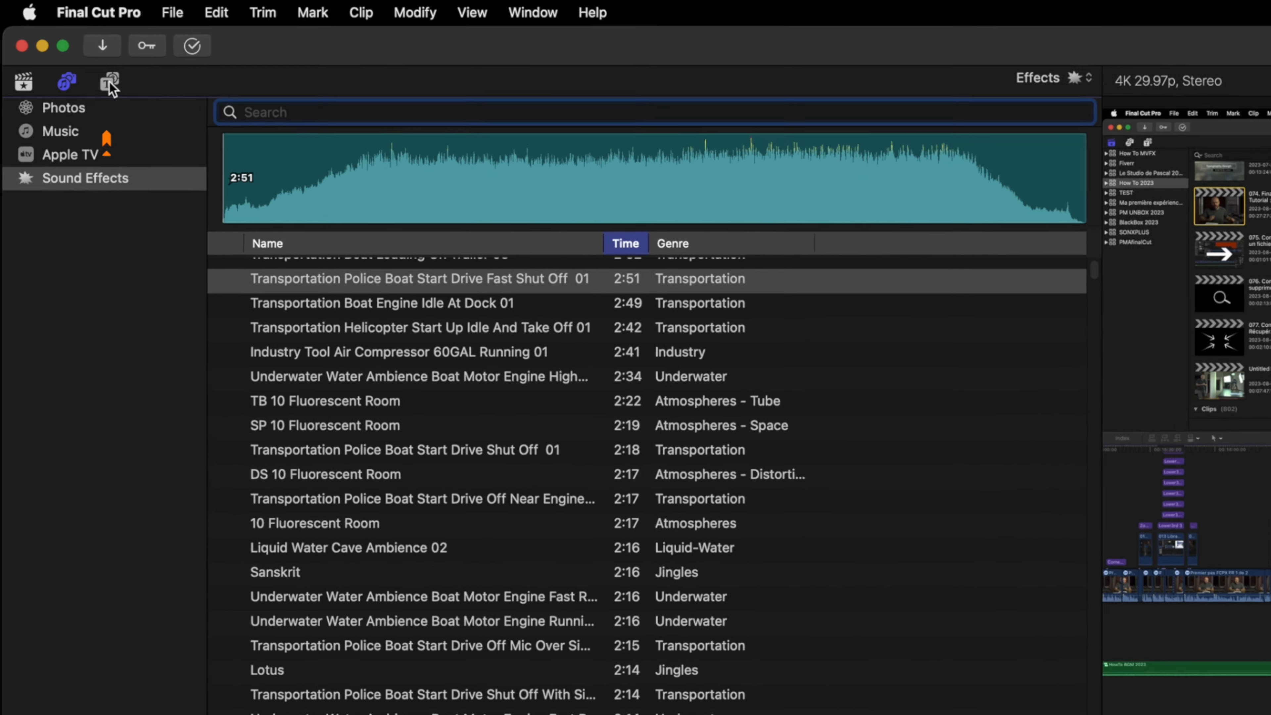
Browse the installed titles in the 3D Cinematic, 3D, Build In/Out and Bumper/Opener categories.
left_click(100, 75)
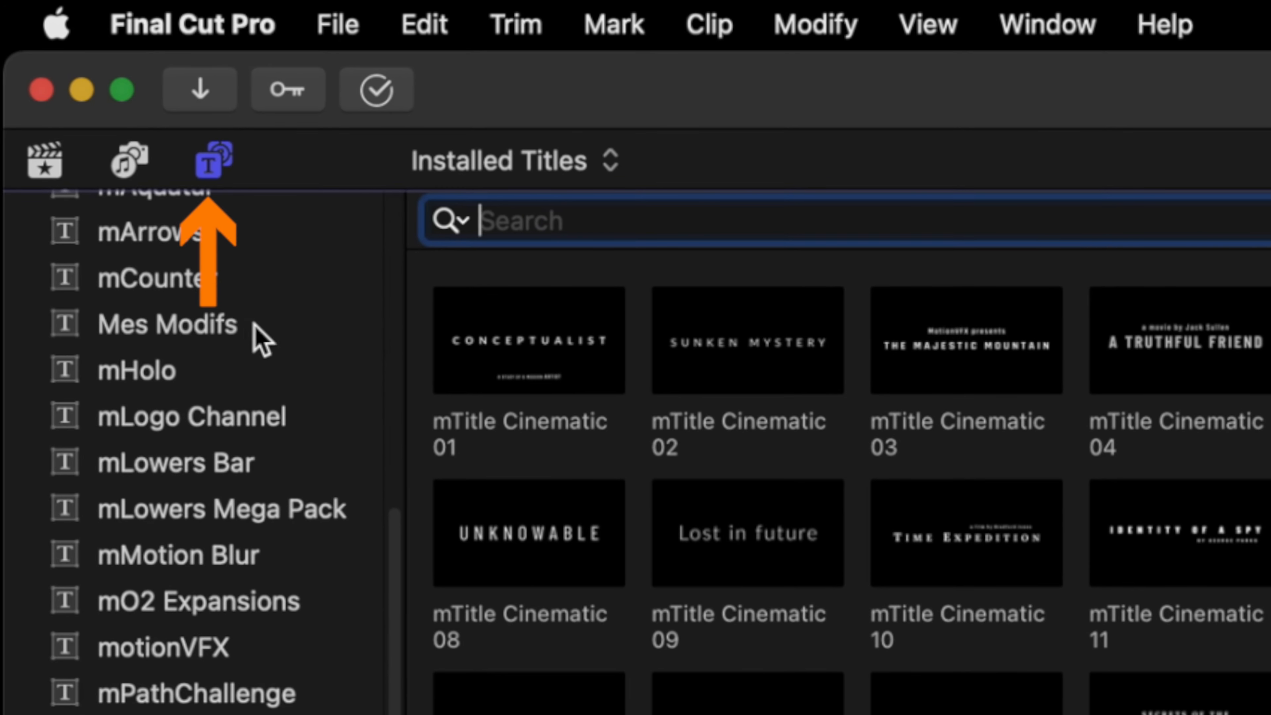
scroll(260, 341, "up", 10)
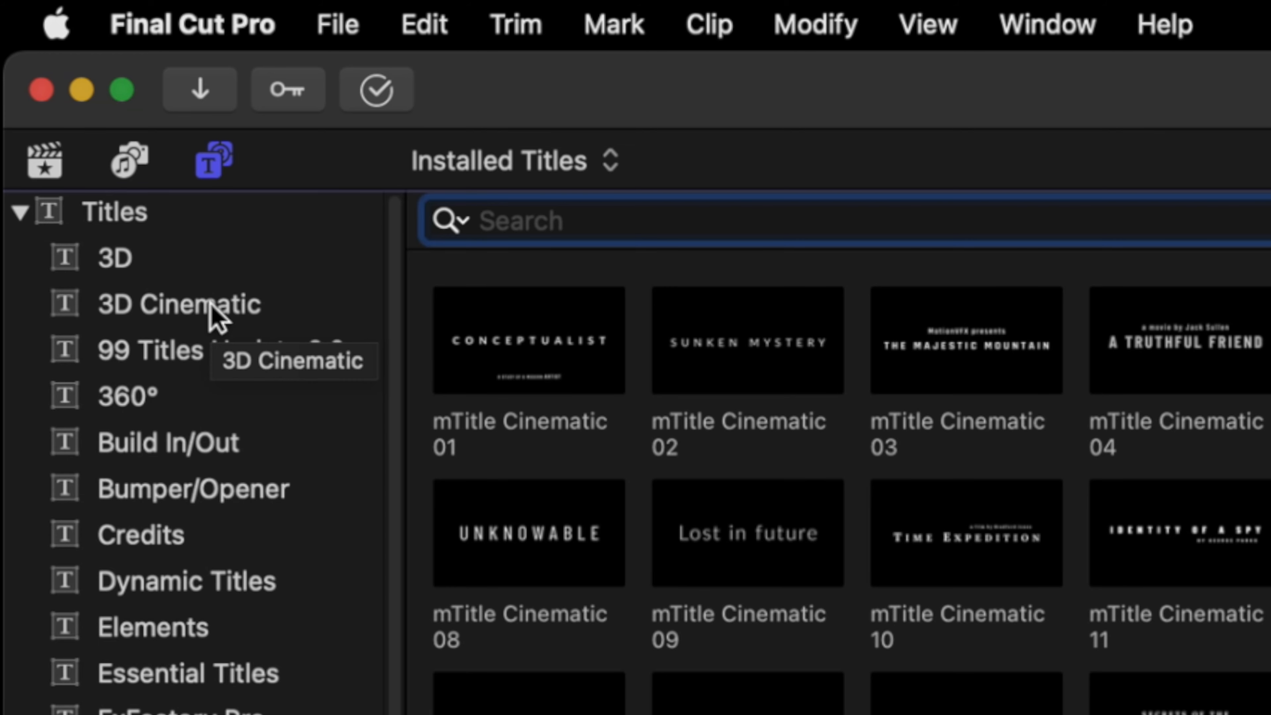
left_click(214, 315)
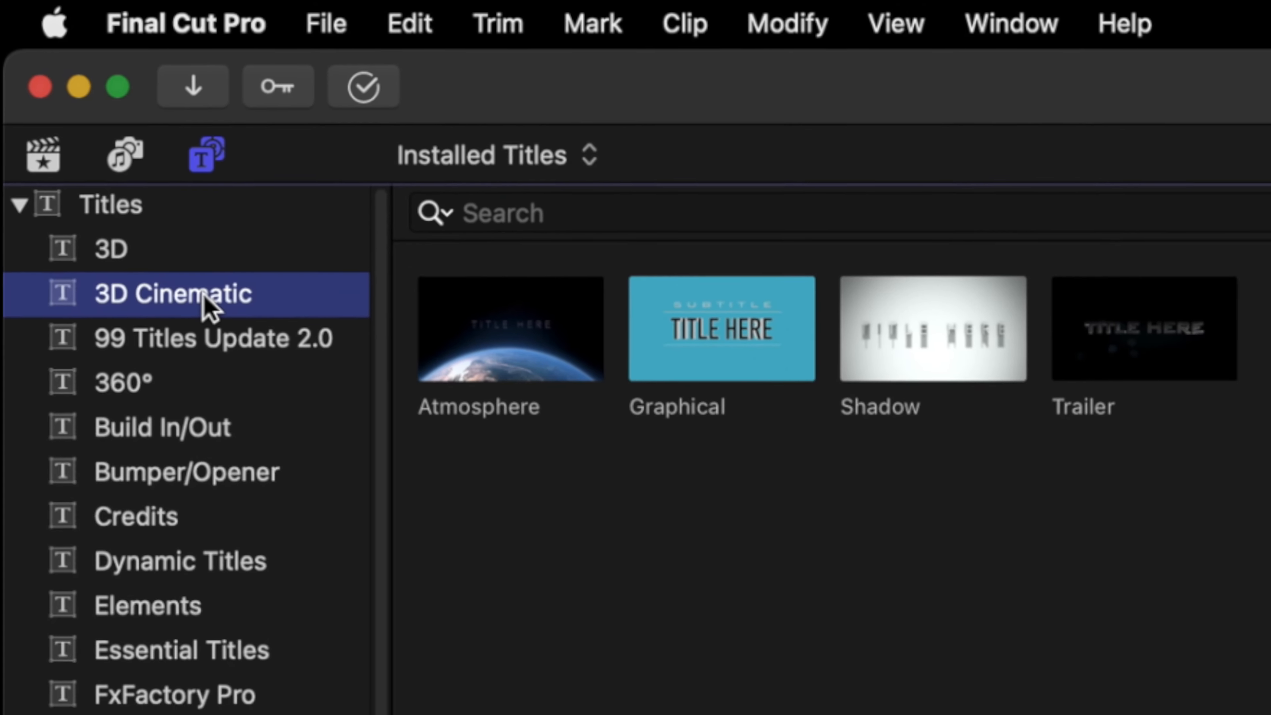
left_click(62, 126)
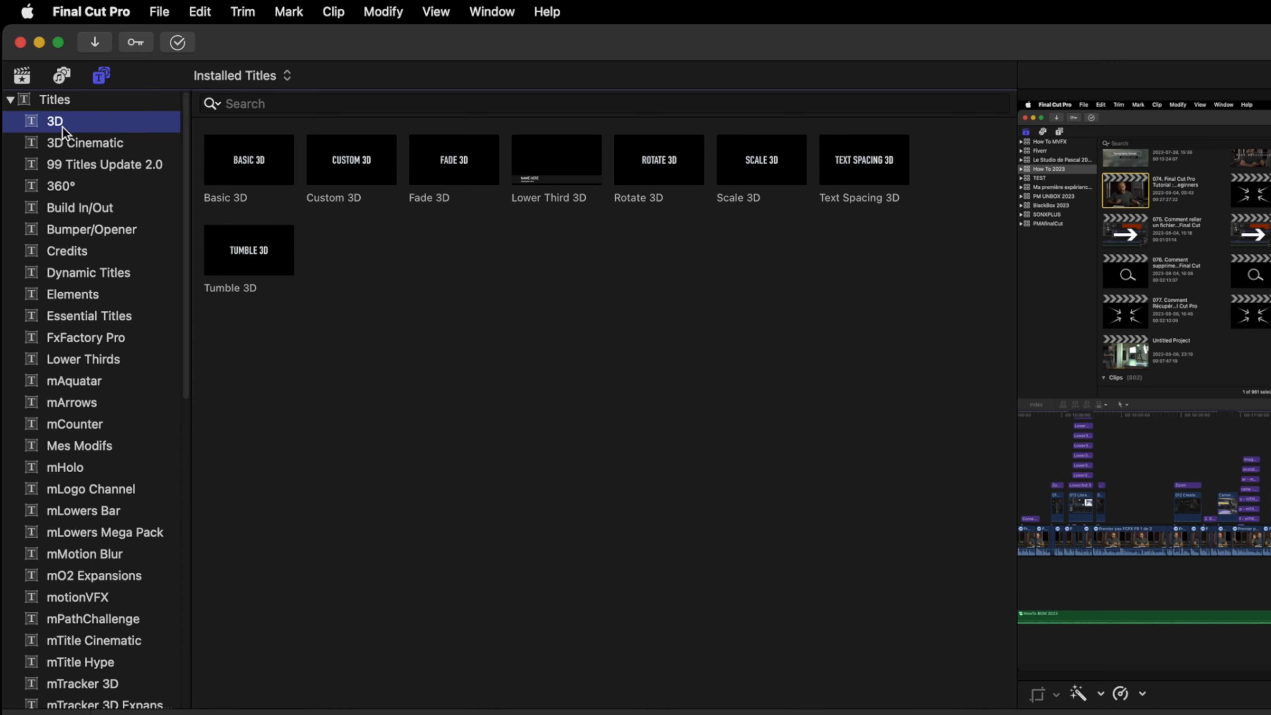
left_click(107, 210)
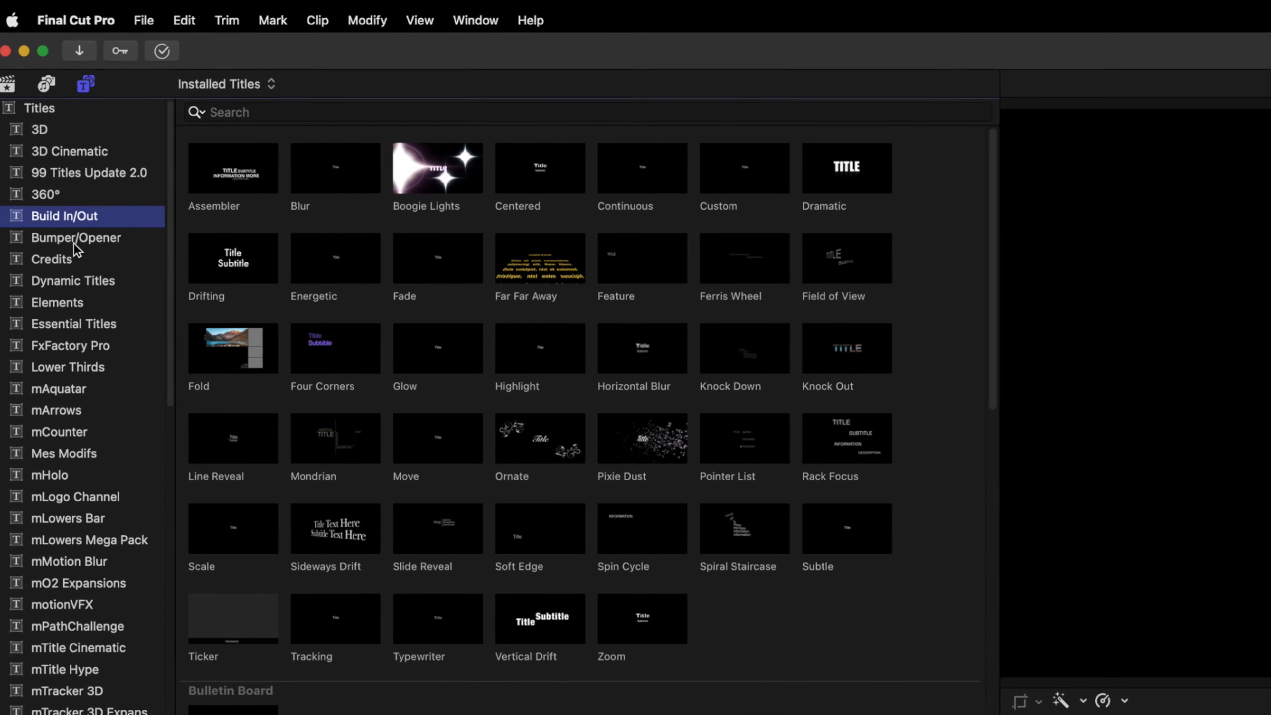
left_click(48, 121)
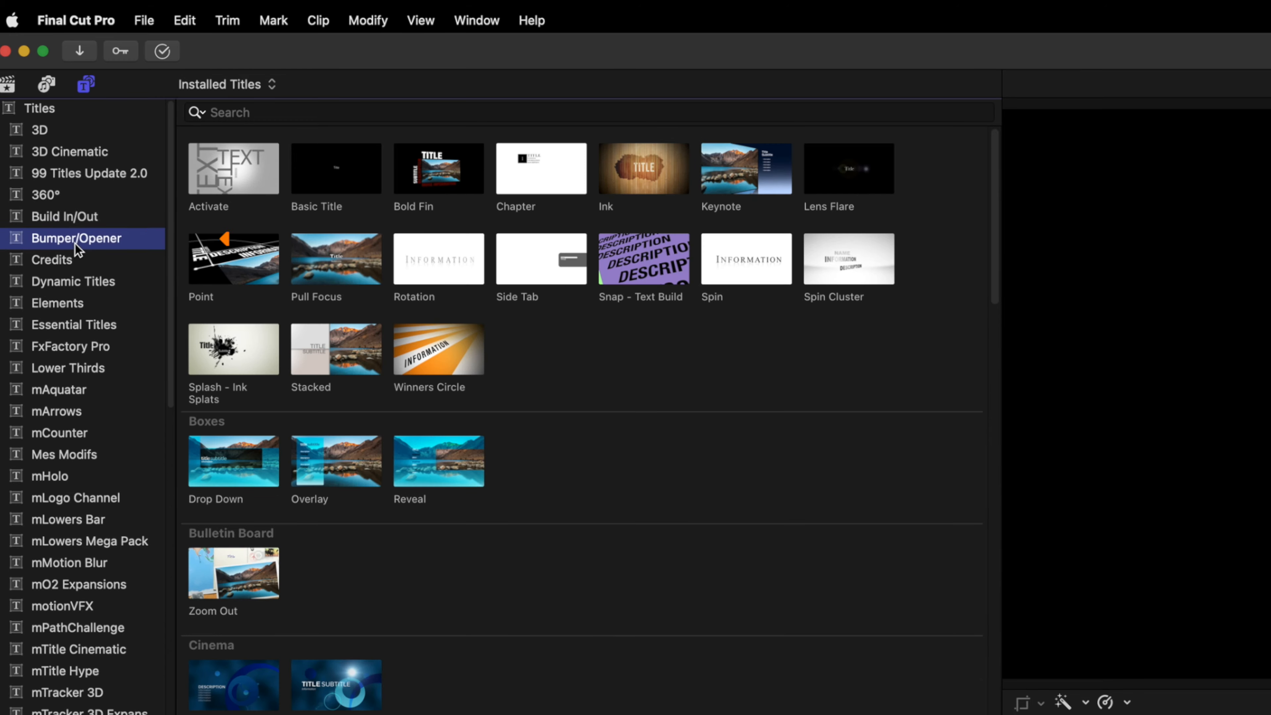
Add a Basic Title above the "015 Interface Final Cut FR" clip and select it for editing.
left_click(320, 170)
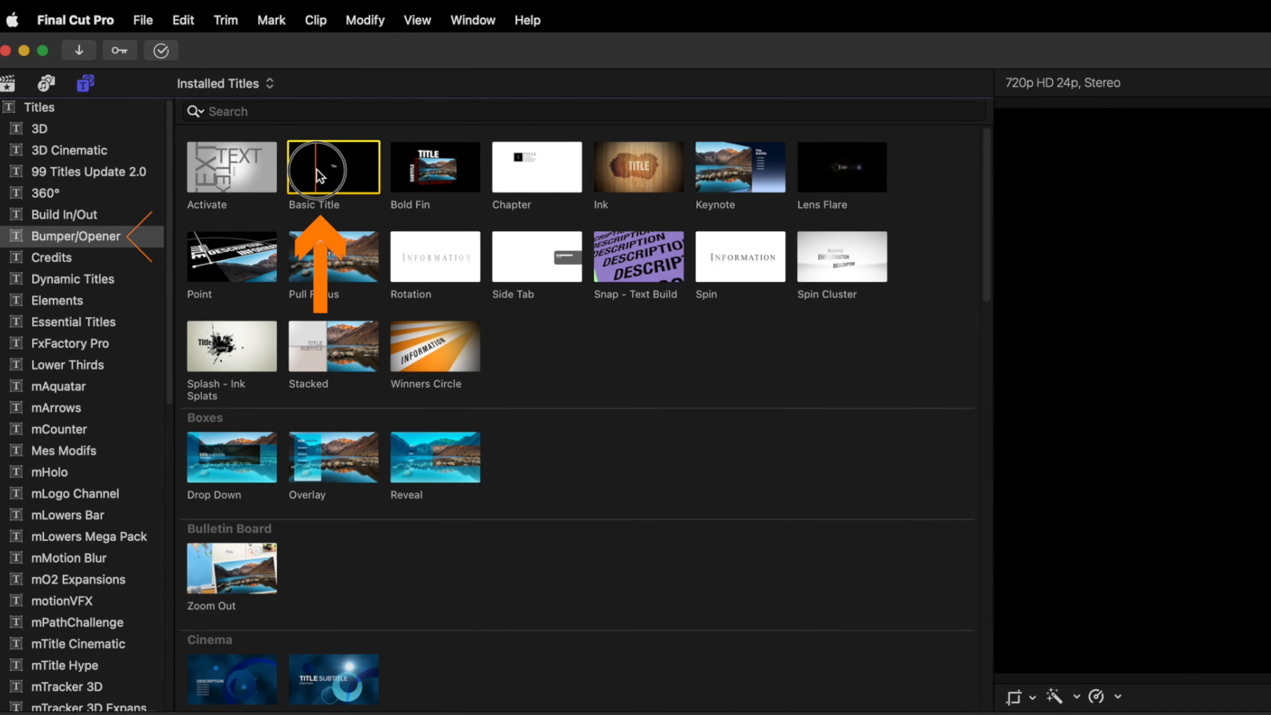
left_click_drag(317, 168, 758, 508)
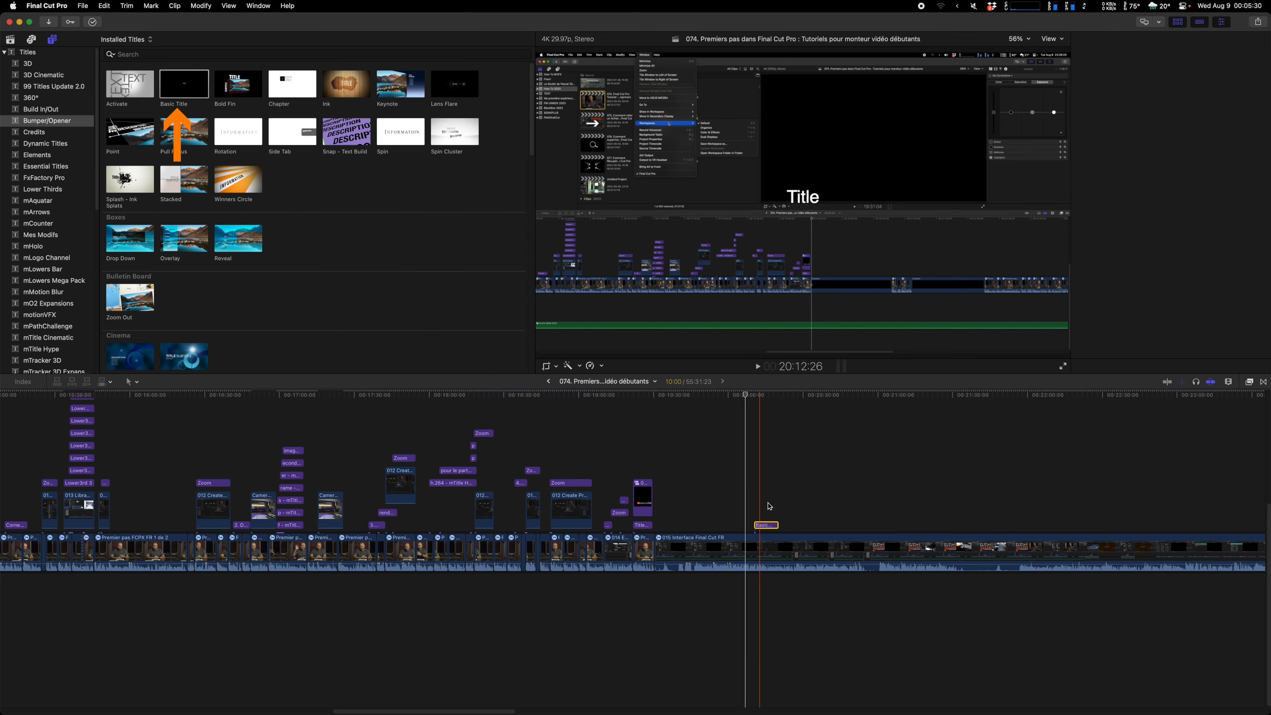
left_click(767, 526)
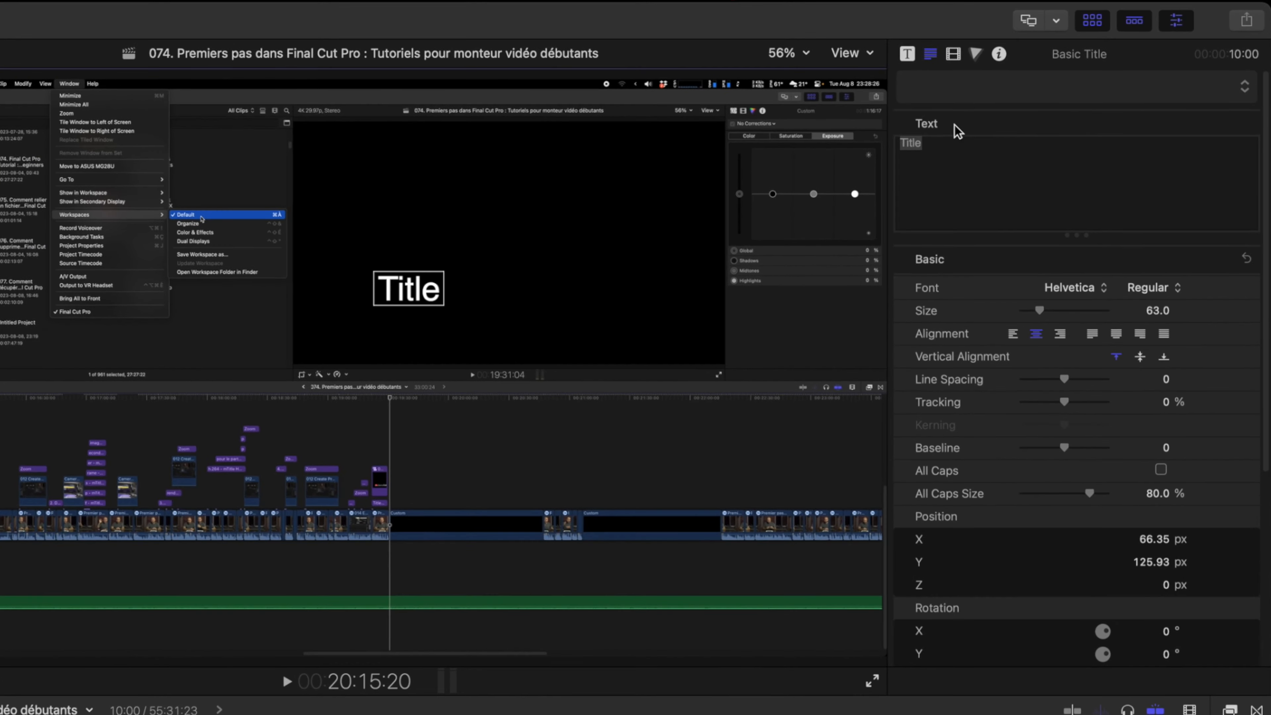
Replace the title text with "wefgabusydfaliuahof^N" and change its font to ITC Franklin Demibold.
left_click_drag(956, 153, 802, 135)
type("wefgabusydfaliuahof^N")
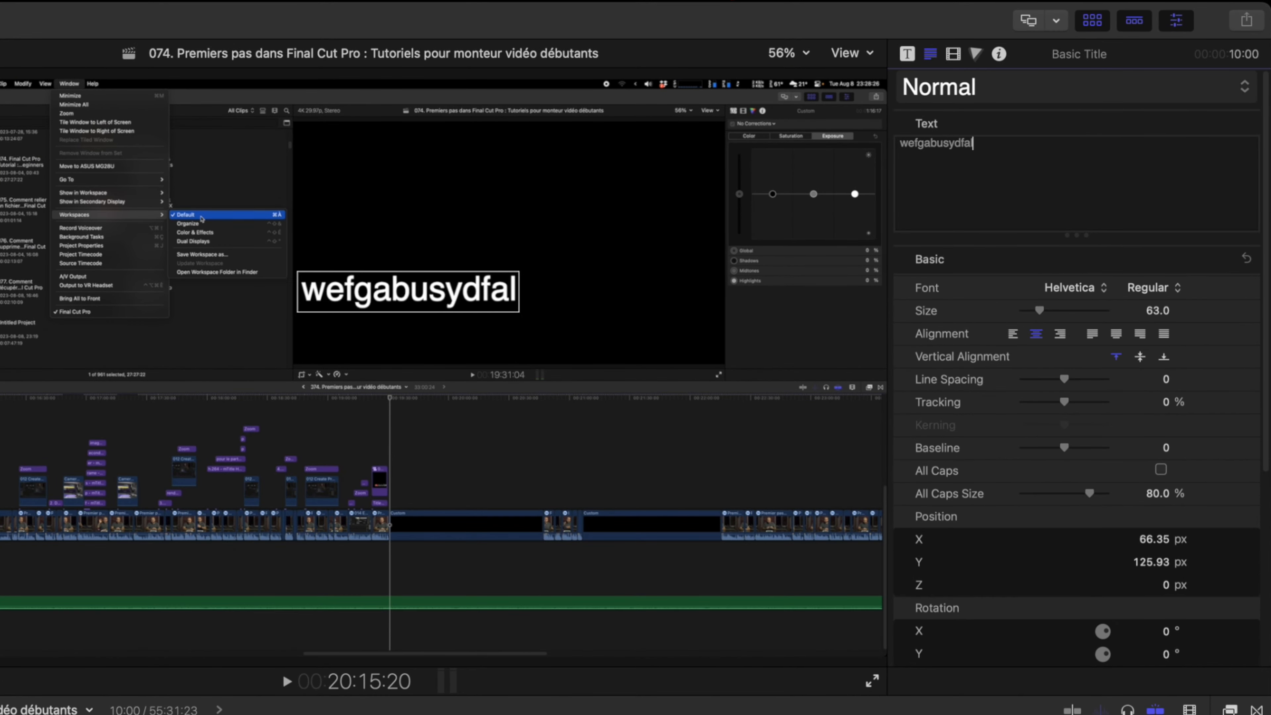
left_click(1068, 289)
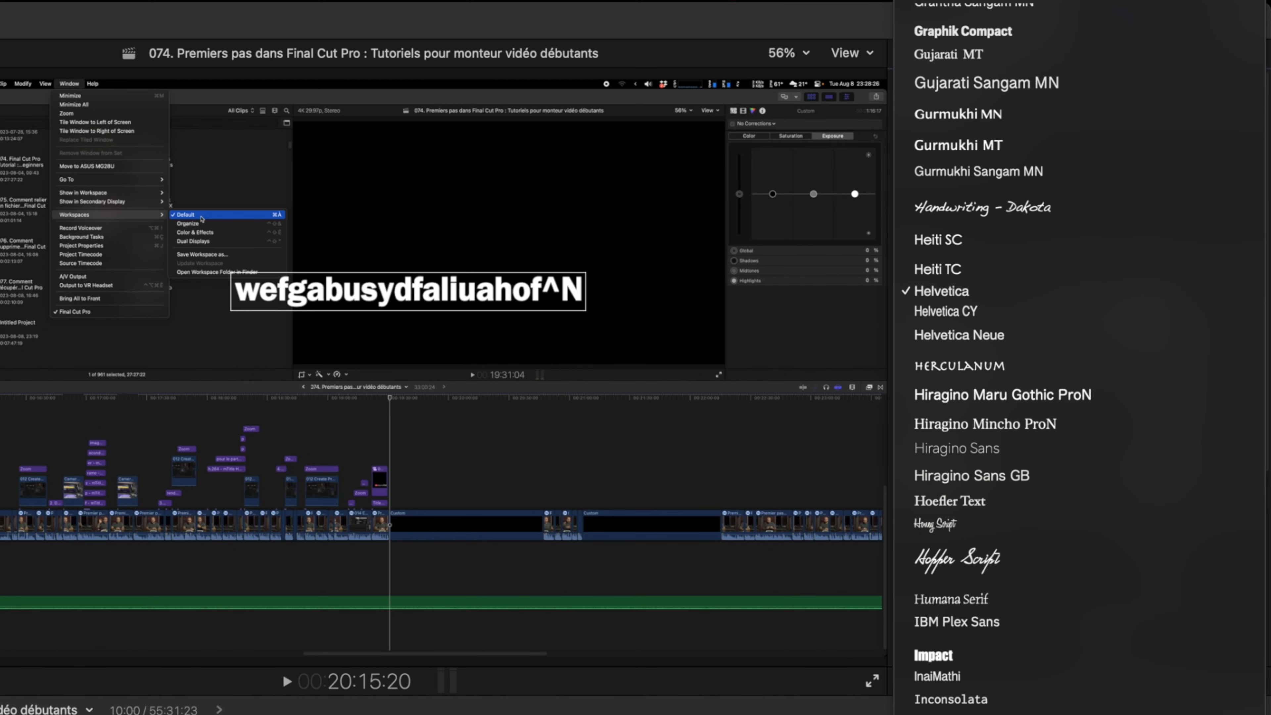
left_click(956, 714)
Look over the title's published parameters and video settings, and move its text to about X 129 px, Y 88 px.
left_click(907, 54)
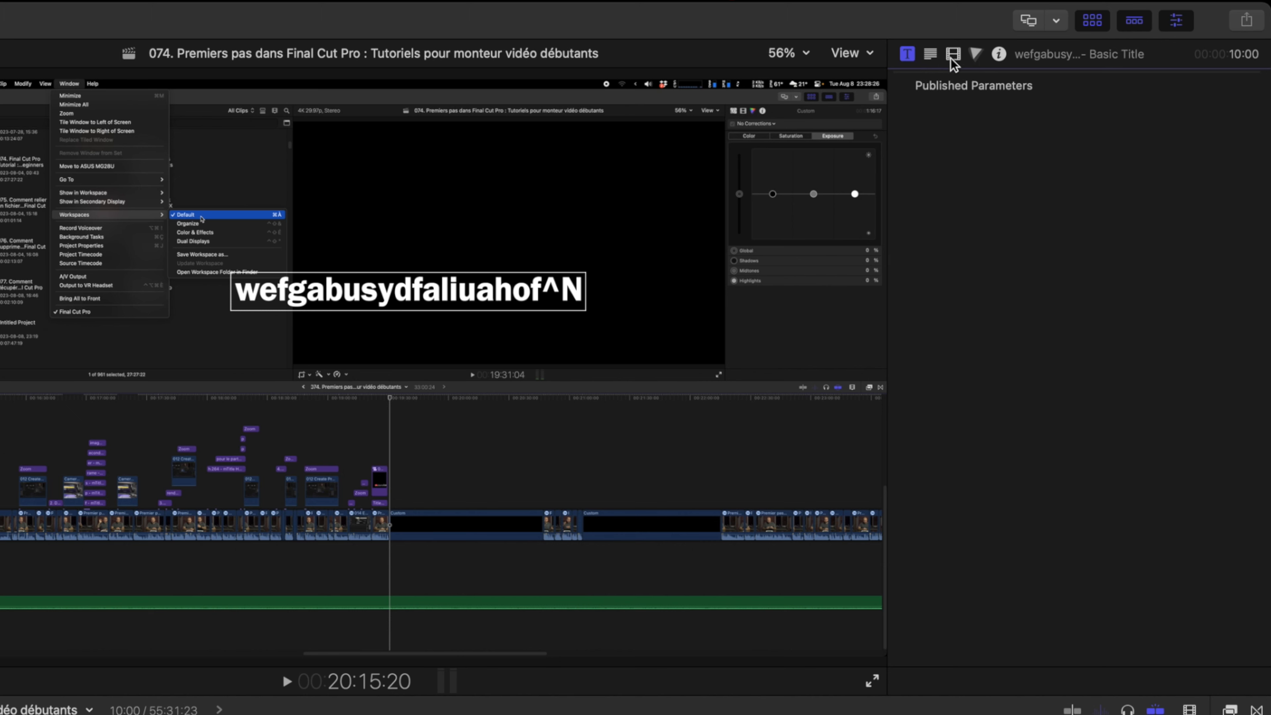
left_click(952, 56)
left_click_drag(415, 290, 447, 314)
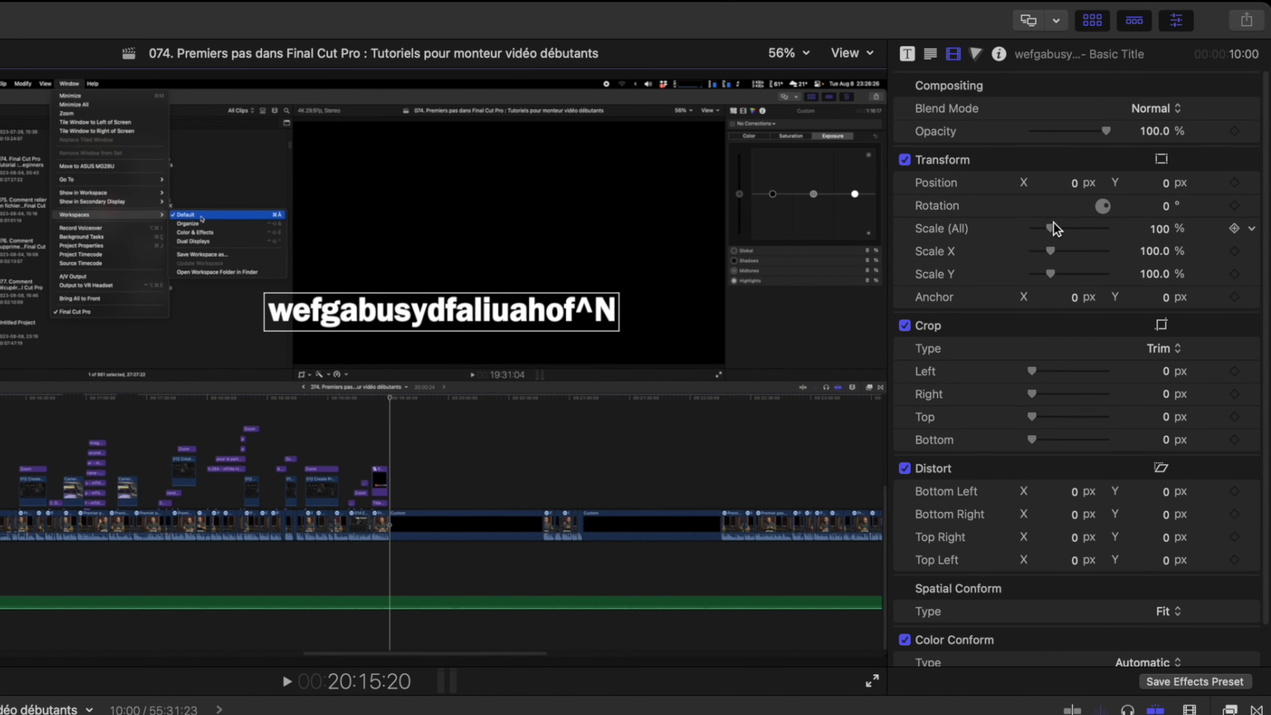
Enlarge the title text to more than twice its size using its font size setting.
left_click(907, 54)
left_click(929, 54)
left_click_drag(1158, 315, 1160, 316)
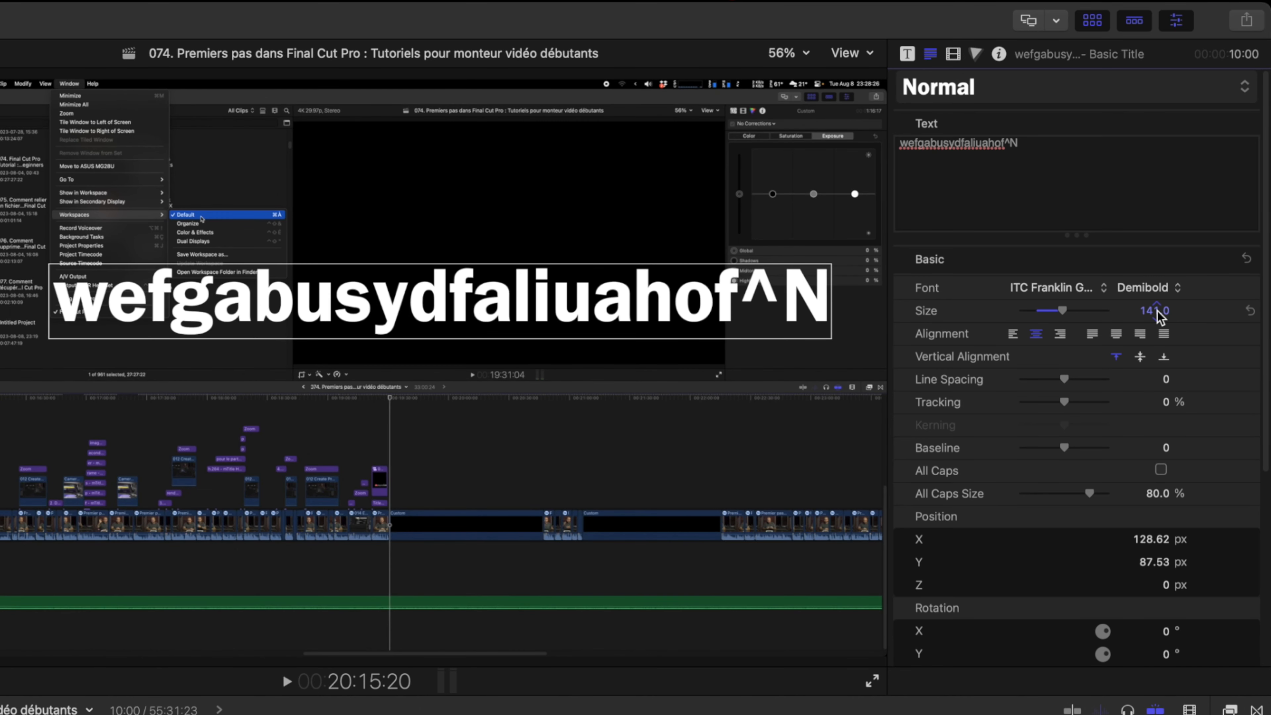
Enable Drop Shadow on the title text and delete the title clip from the timeline.
scroll(1012, 381, "down", 10)
left_click(905, 655)
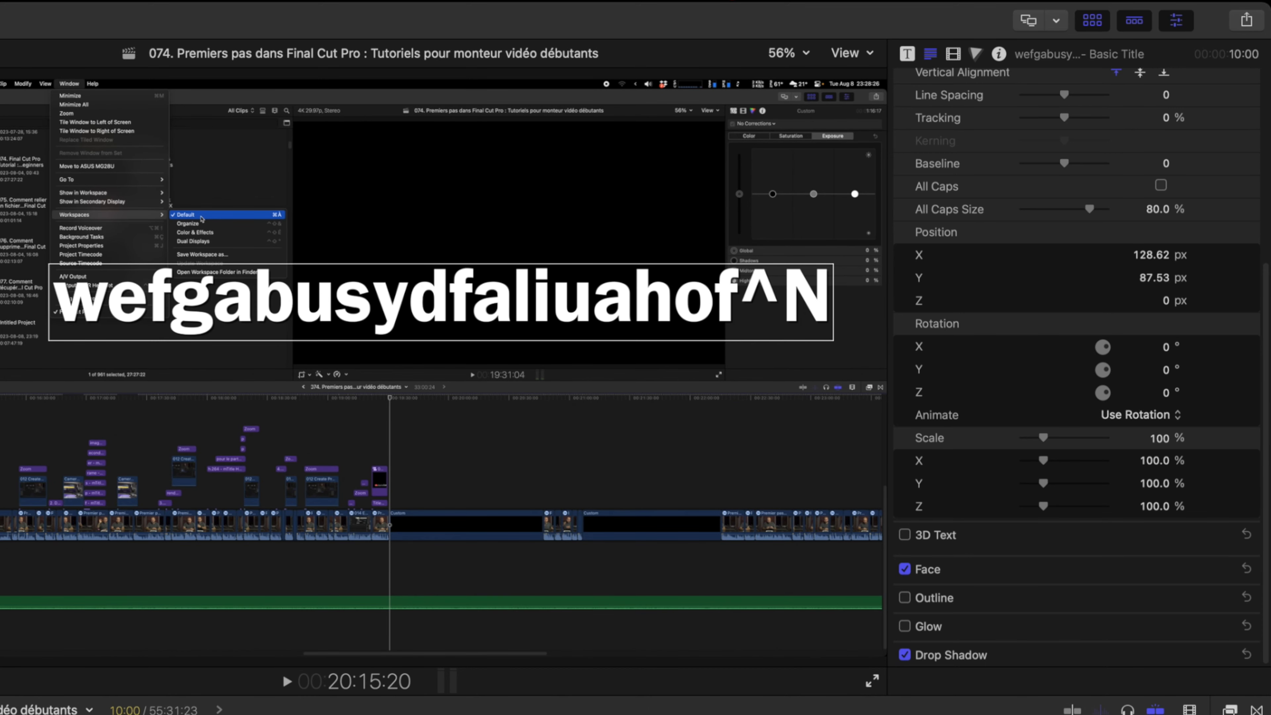
key("Delete")
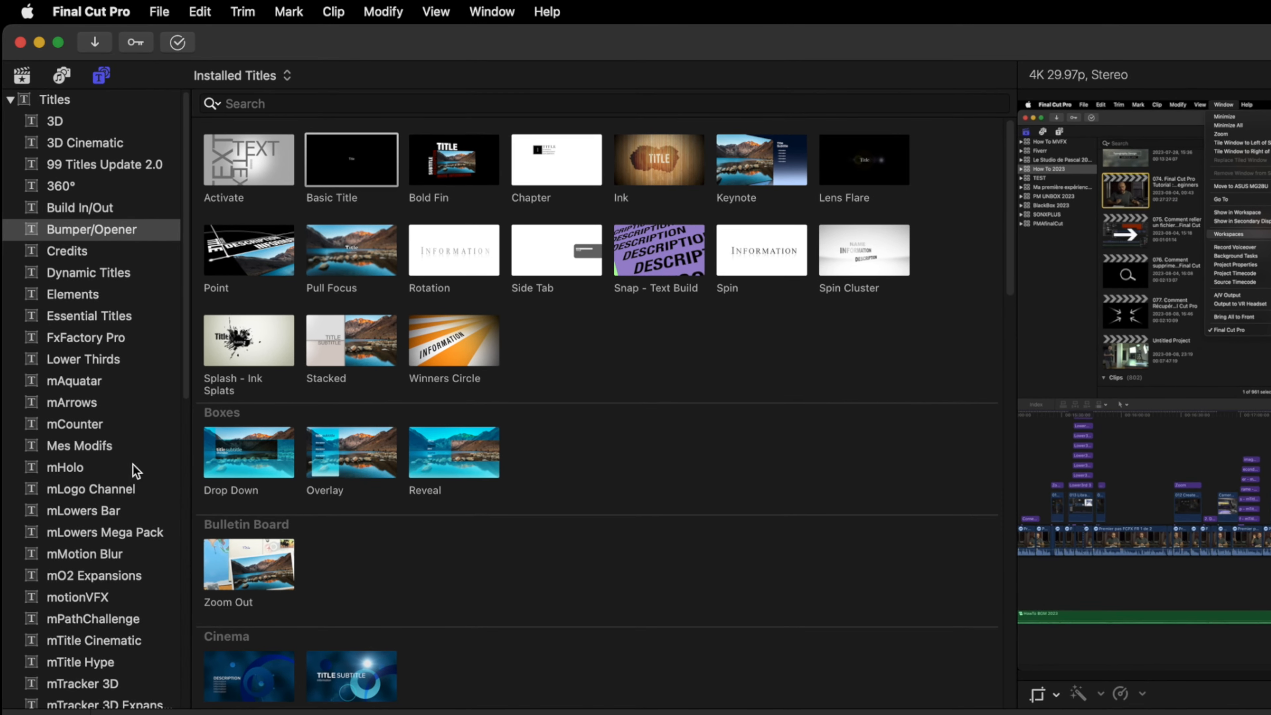
Insert the Custom solid generator before the "015 Interface Final Cut FR" clip and extend it to about 25:16.
scroll(118, 435, "down", 10)
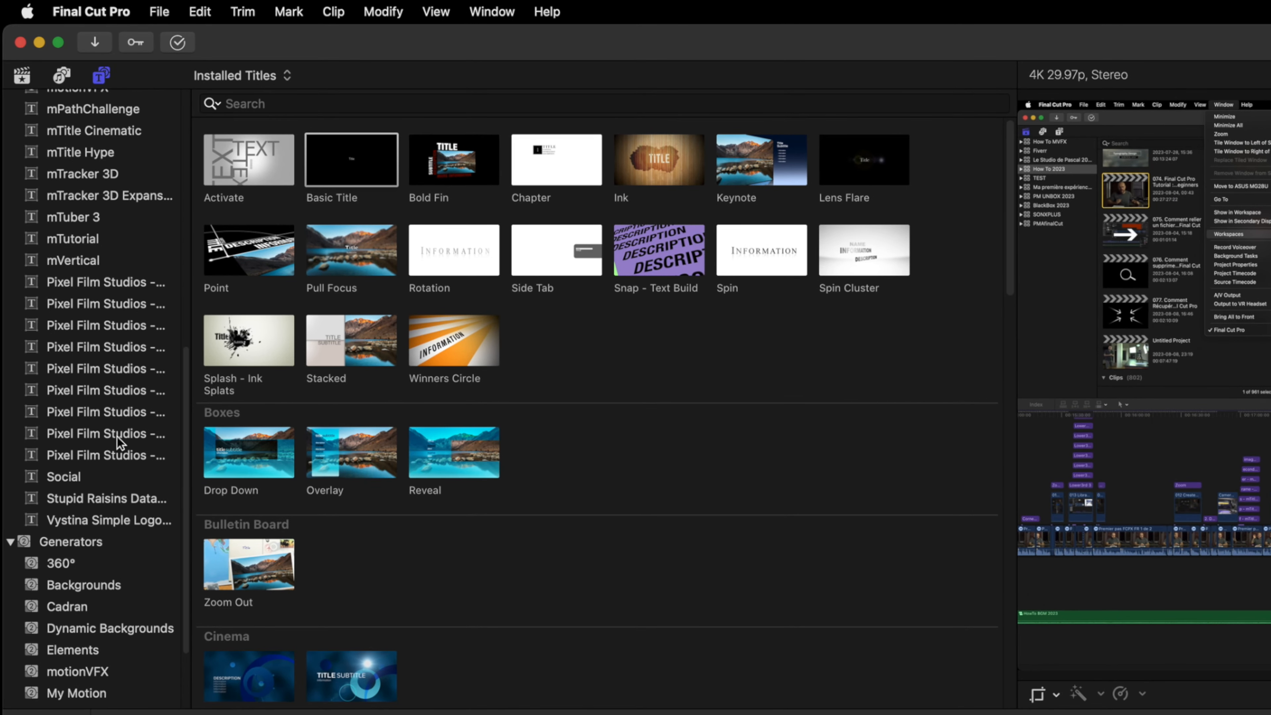
scroll(117, 435, "down", 5)
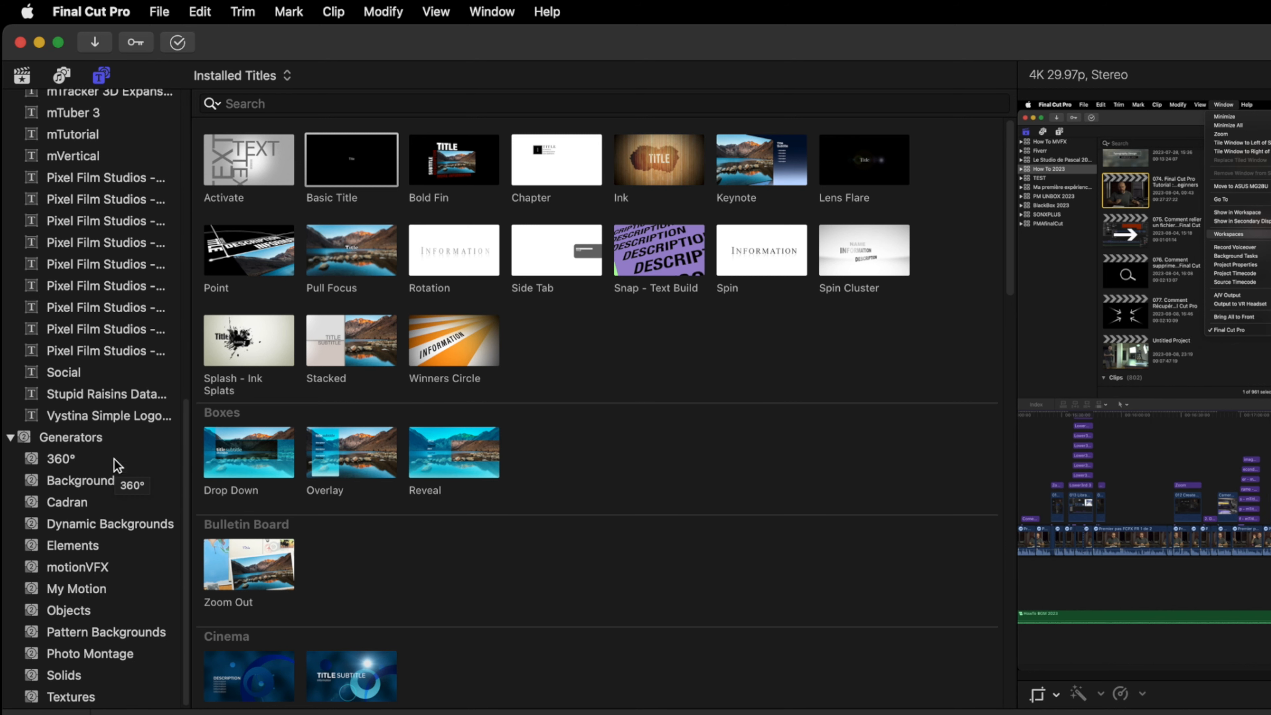
left_click(91, 682)
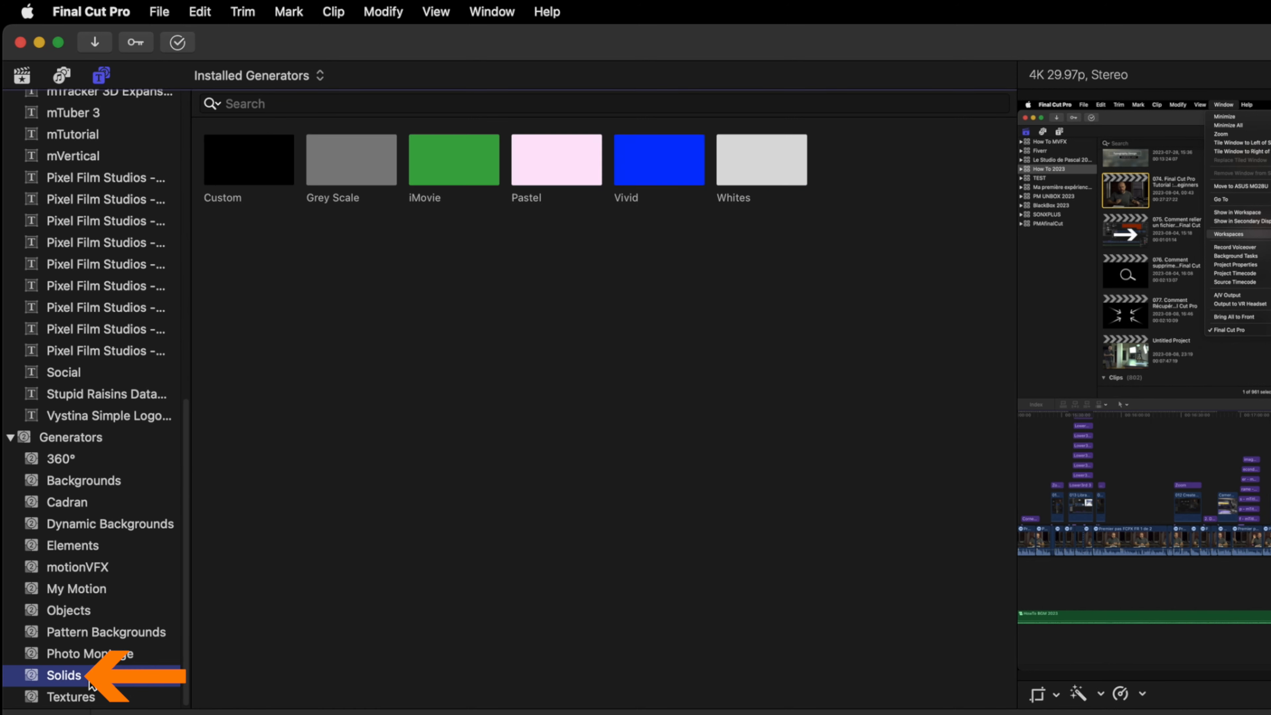
left_click_drag(245, 170, 1253, 714)
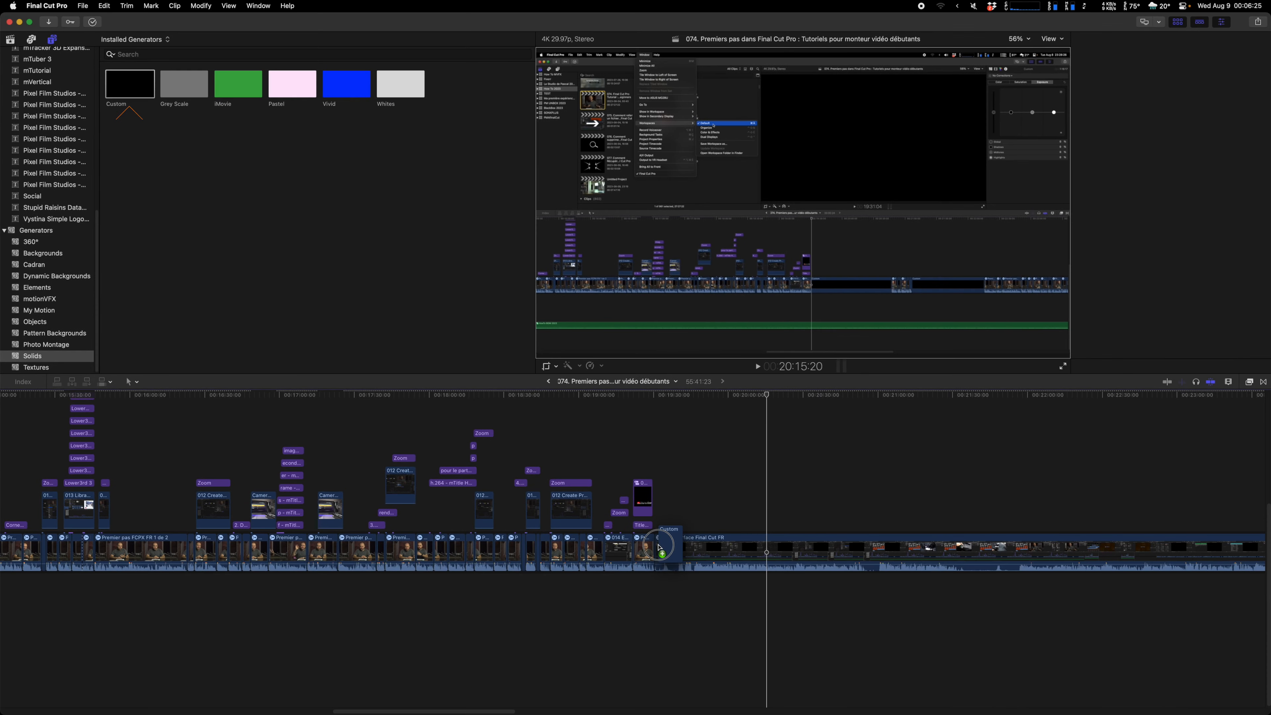
left_click_drag(658, 546, 718, 556)
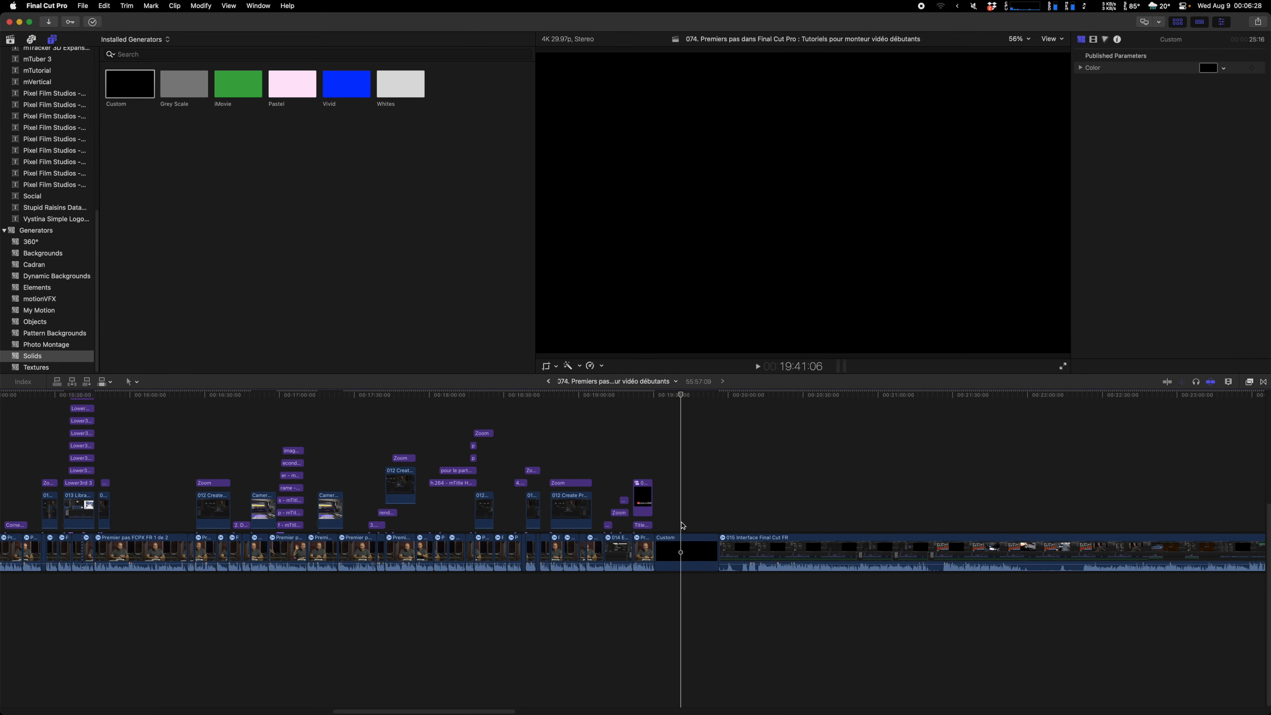
Add a Basic Title from the Bumper/Opener titles above the black Custom solid in the timeline.
scroll(95, 174, "up", 10)
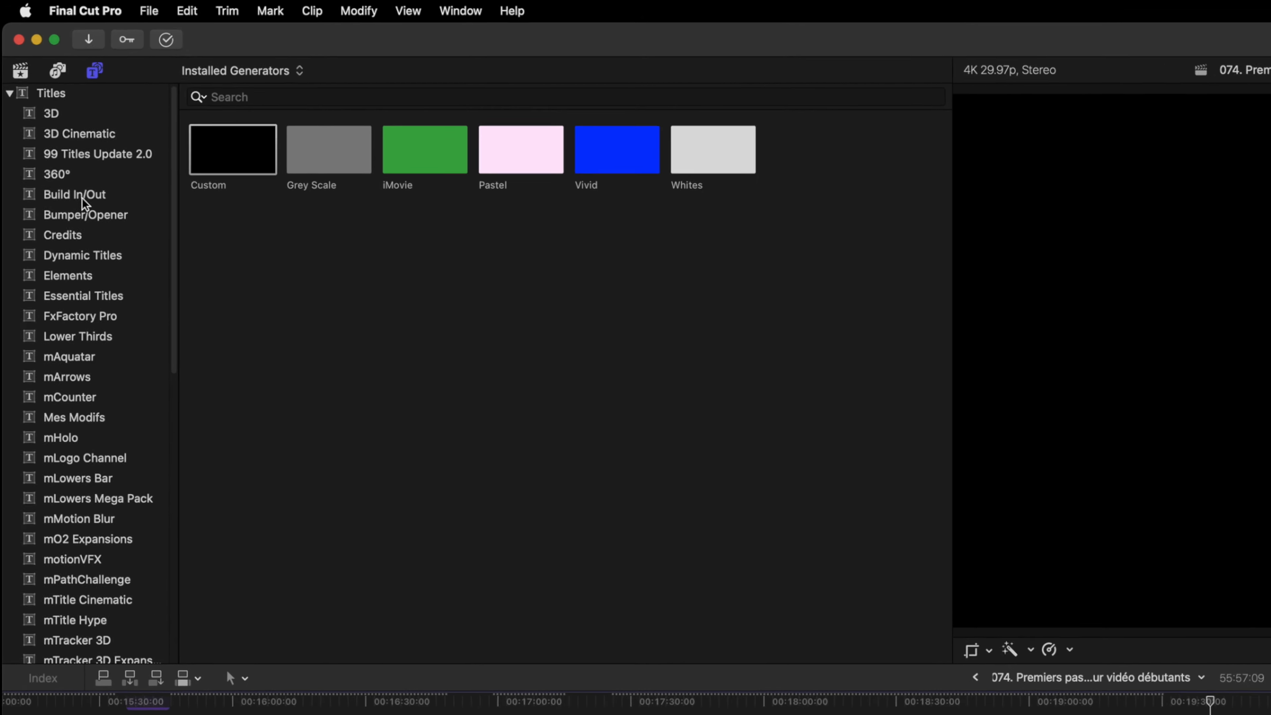
left_click(44, 112)
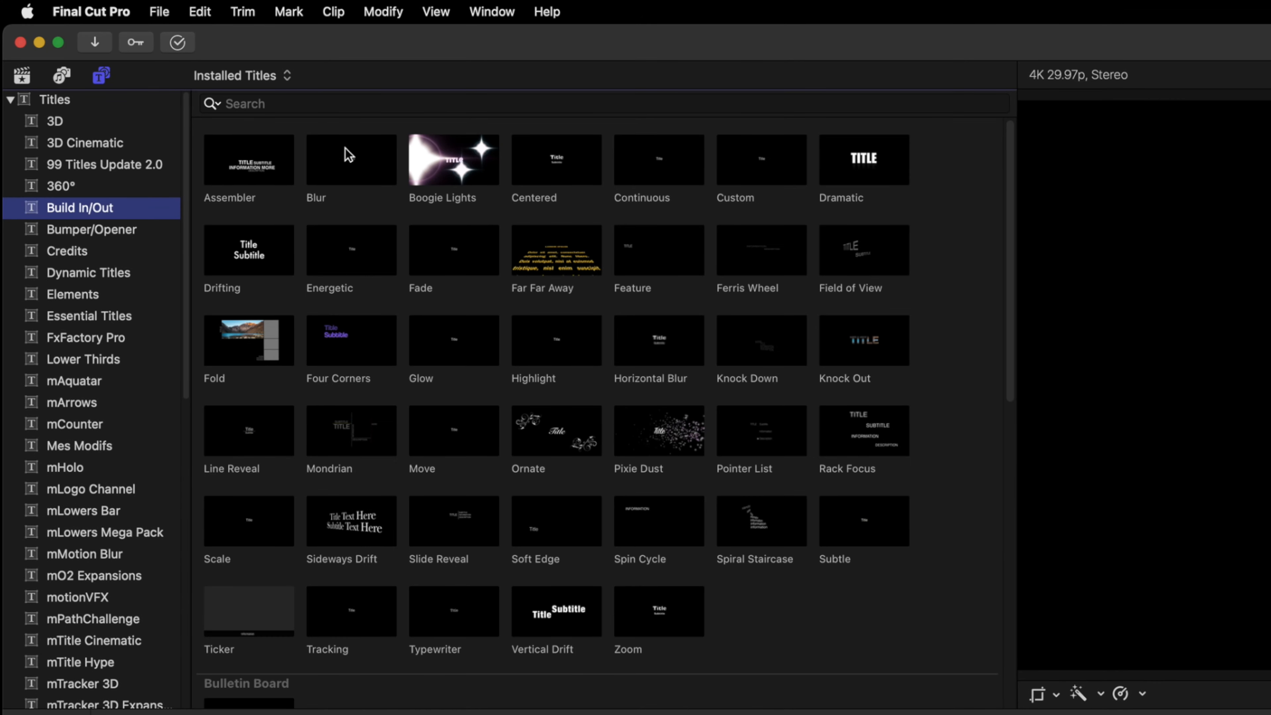
left_click(151, 228)
left_click_drag(344, 166, 682, 514)
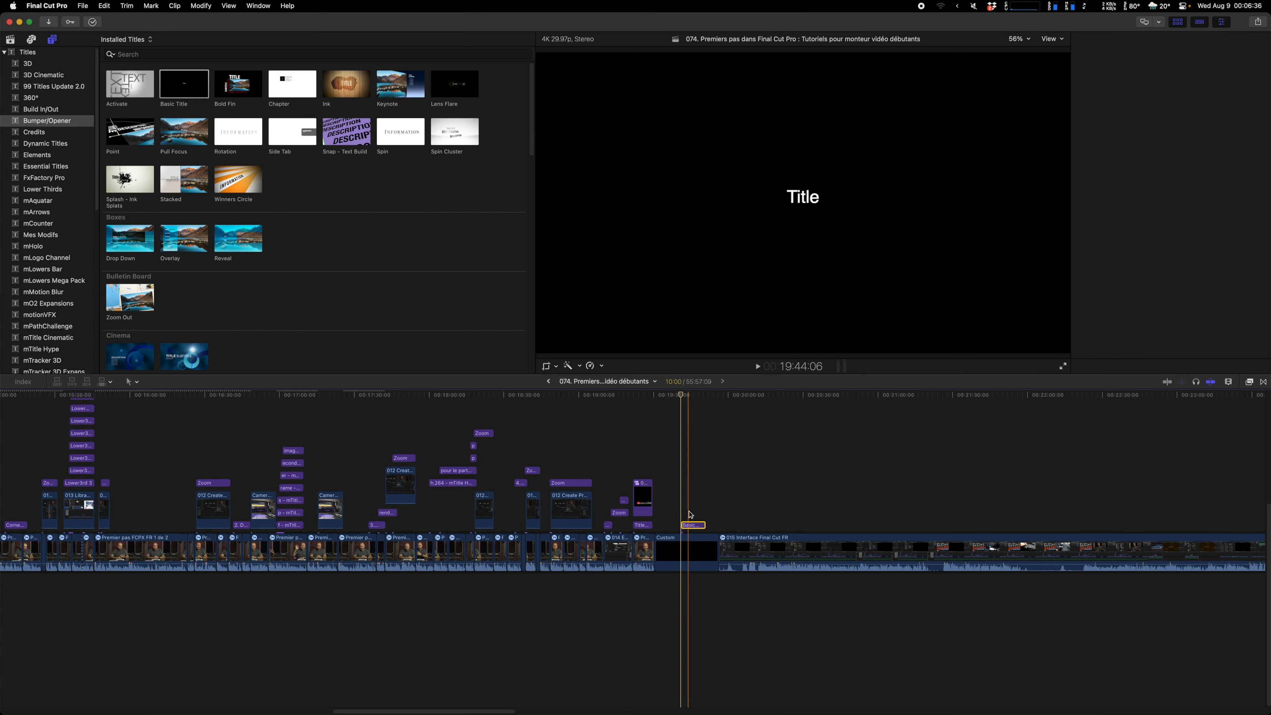
Show the Basic Title's text settings in the Inspector and delete the title from above the Custom solid.
key("space")
key("cmd+4")
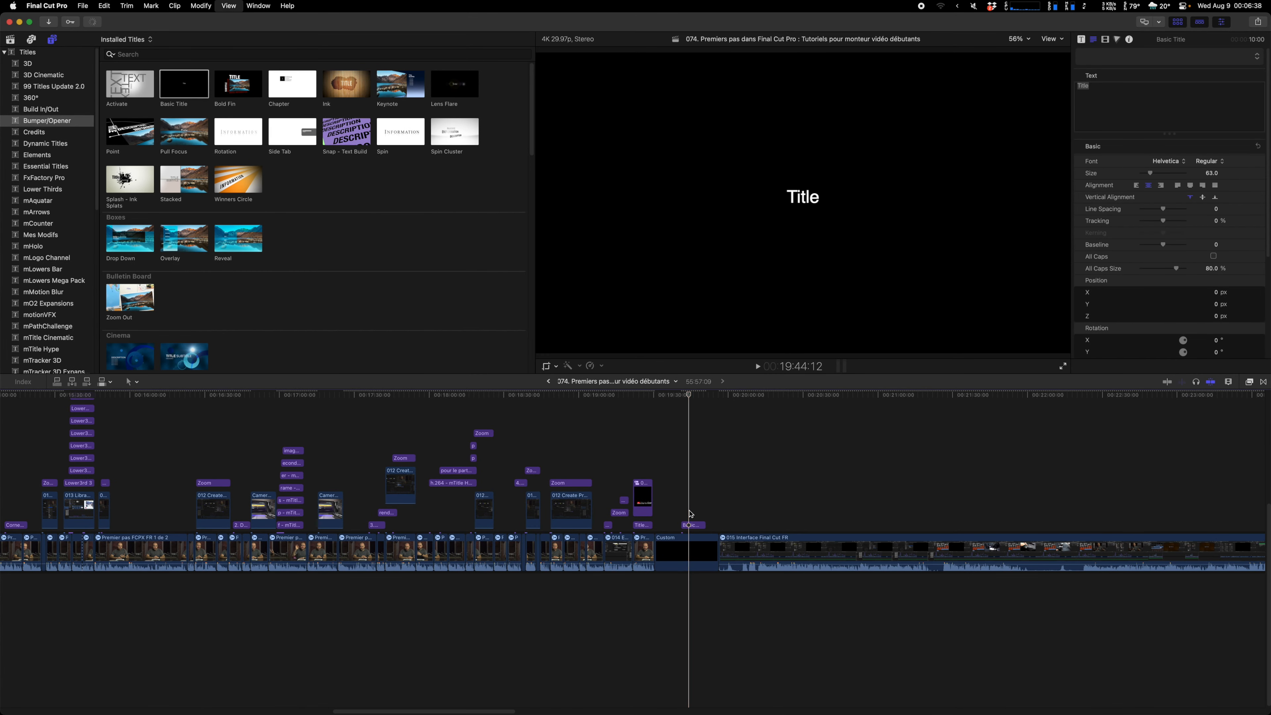
key("BackSpace")
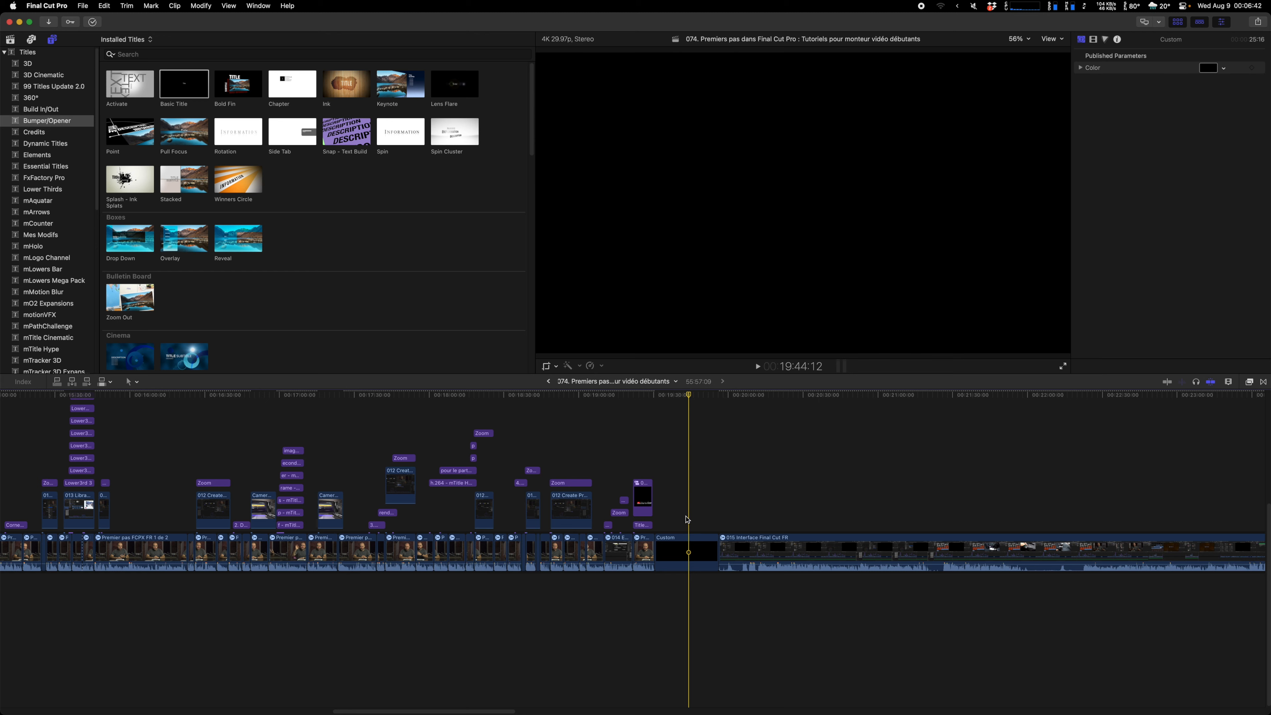
Change the color of the Custom solid before the "015 Interface Final Cut FR" clip to bright green.
scroll(686, 515, "right", 10)
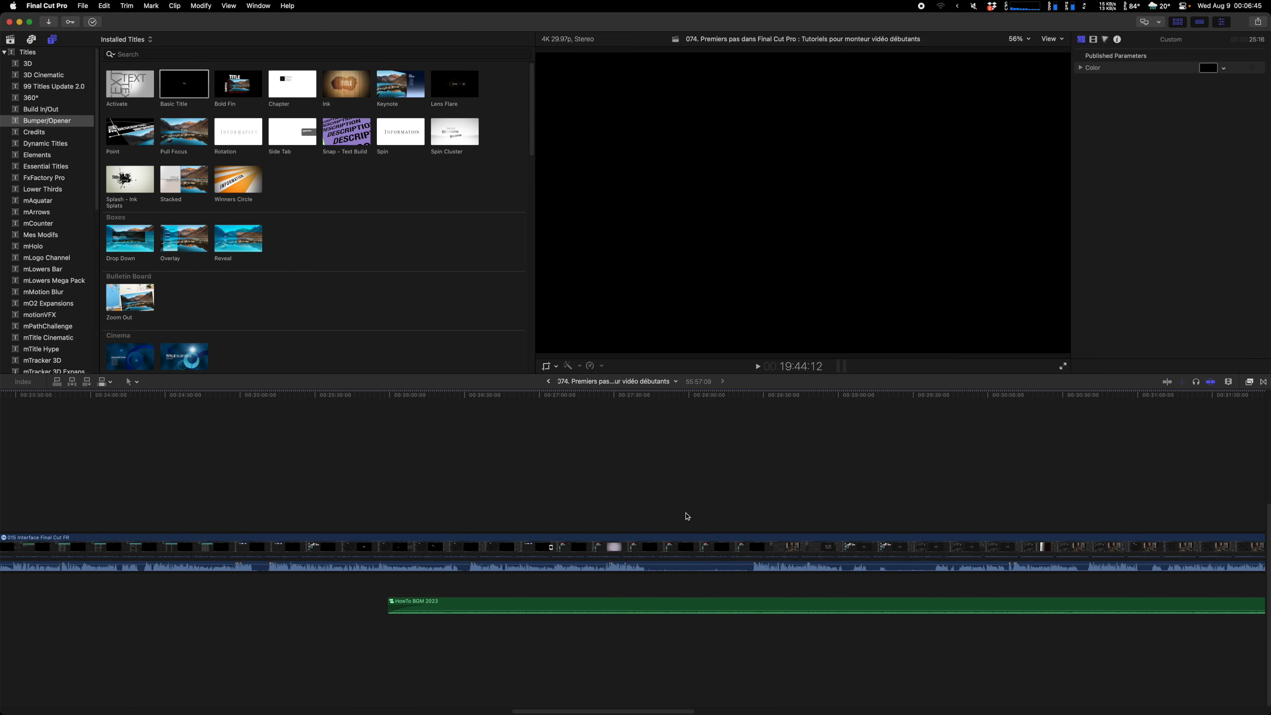
key("super+minus")
key("super+minus")
key("super+minus")
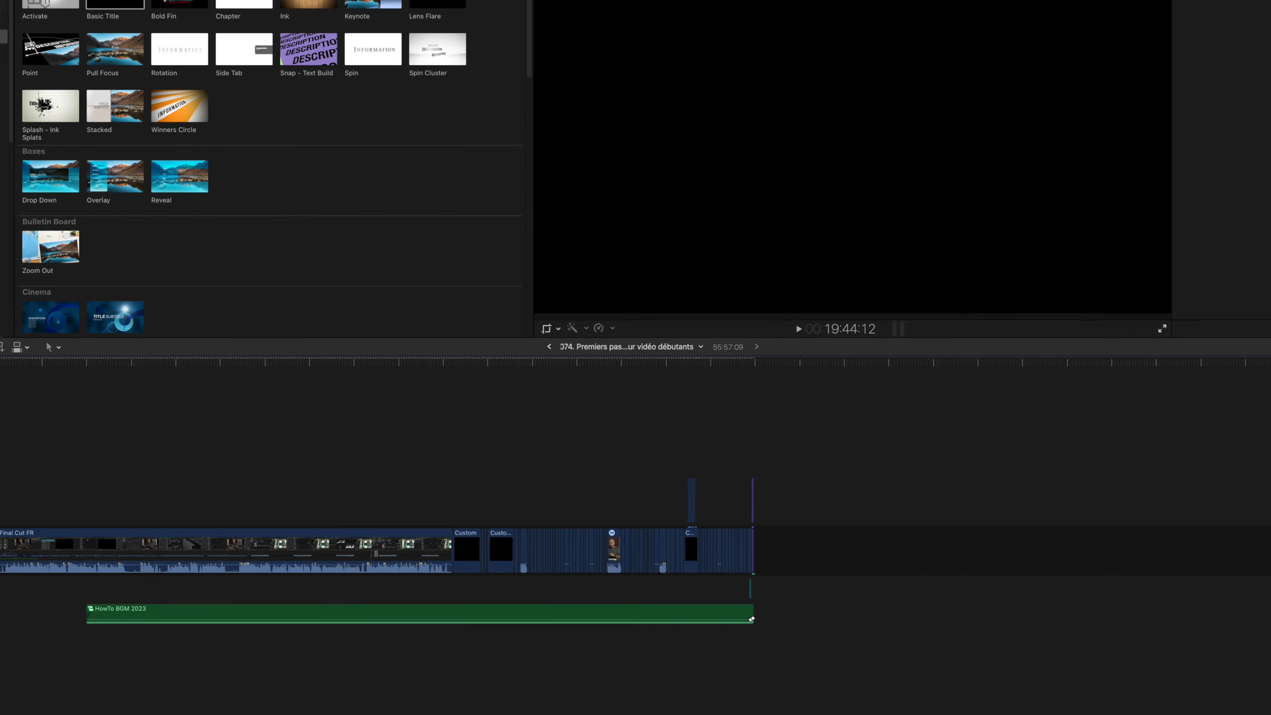
key("super+equal")
key("super+equal")
key("super+equal")
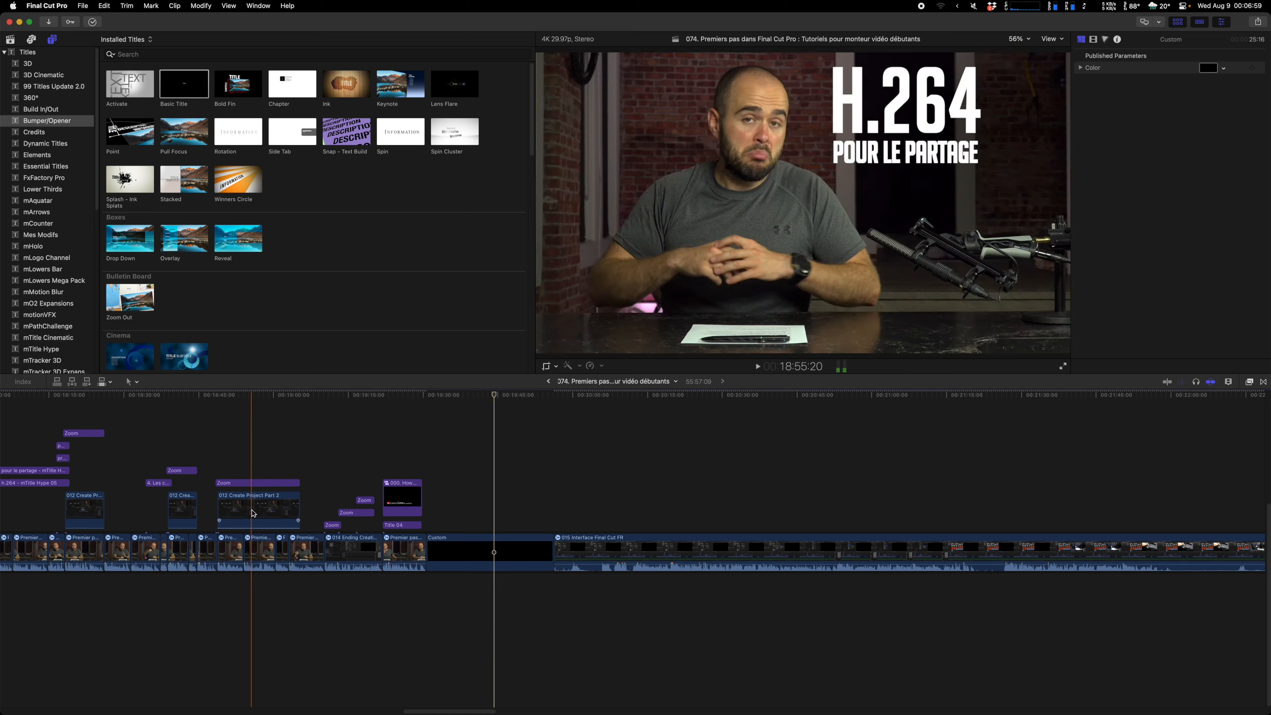
left_click(499, 545)
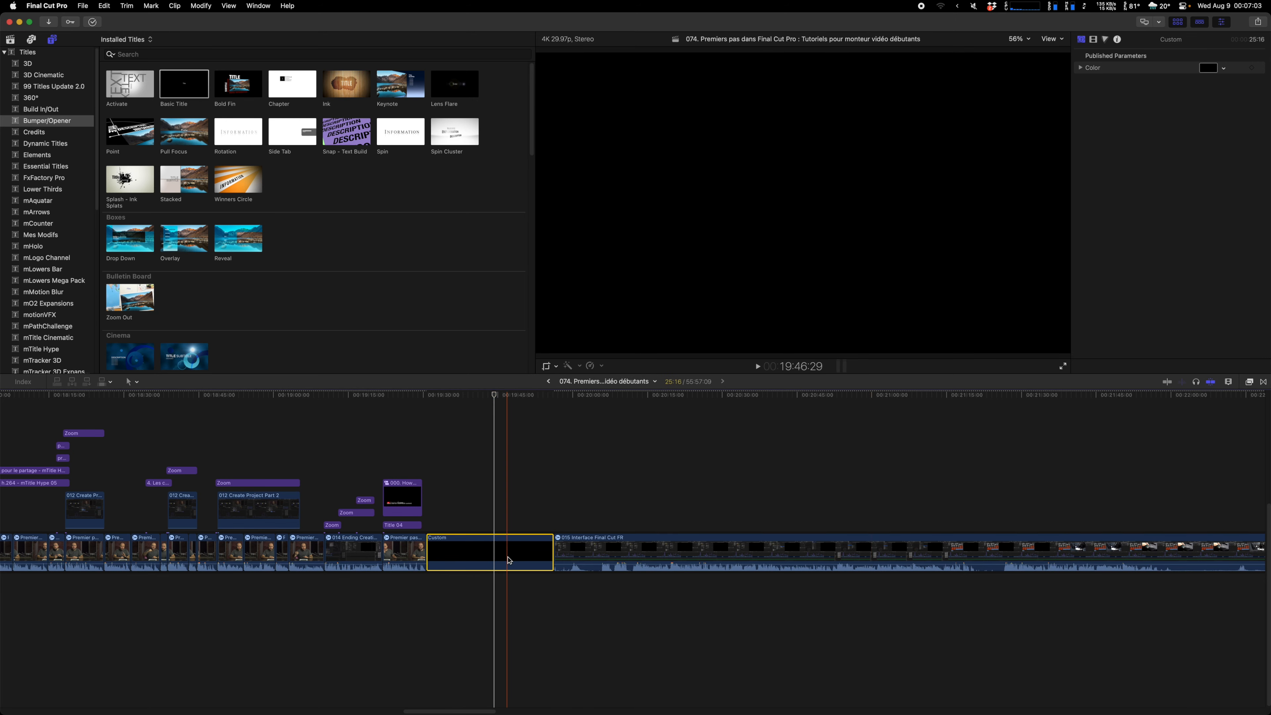
left_click(1206, 71)
left_click_drag(1102, 283, 1096, 170)
left_click(1074, 267)
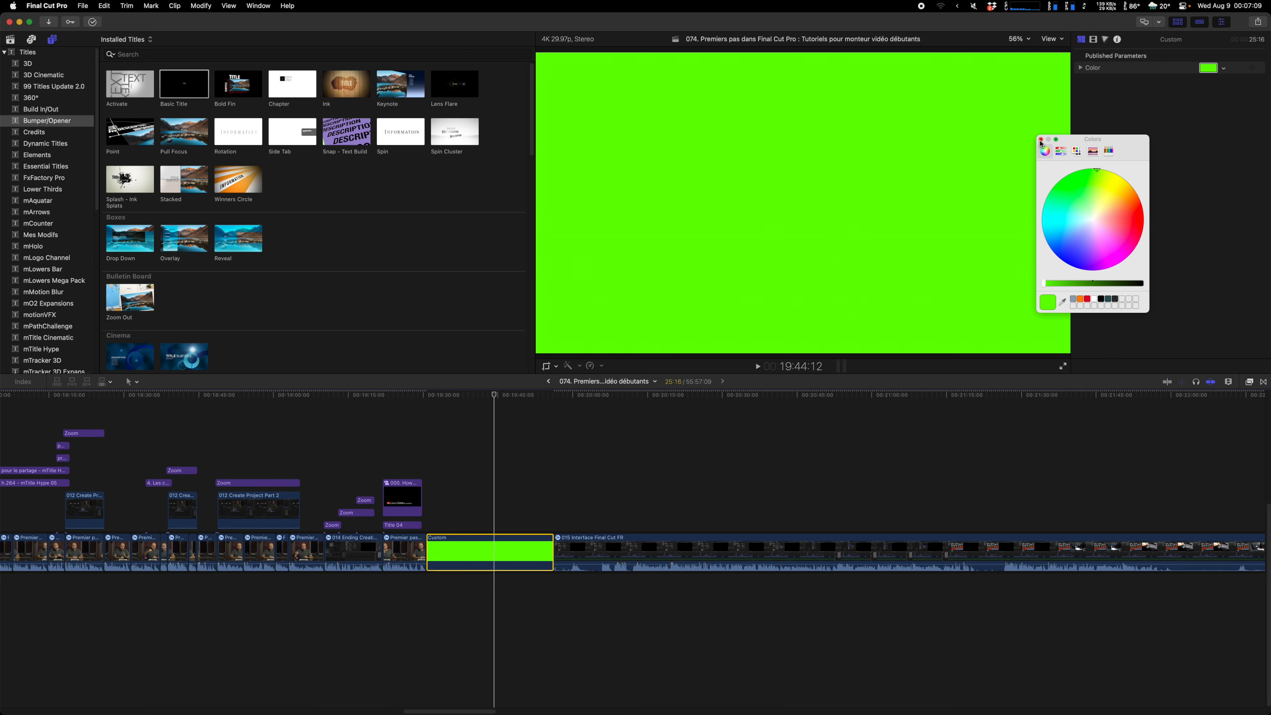
left_click(1041, 140)
Delete the green Custom solid from the timeline and browse the Solids and Backgrounds generator categories.
key("BackSpace")
scroll(26, 350, "down", 10)
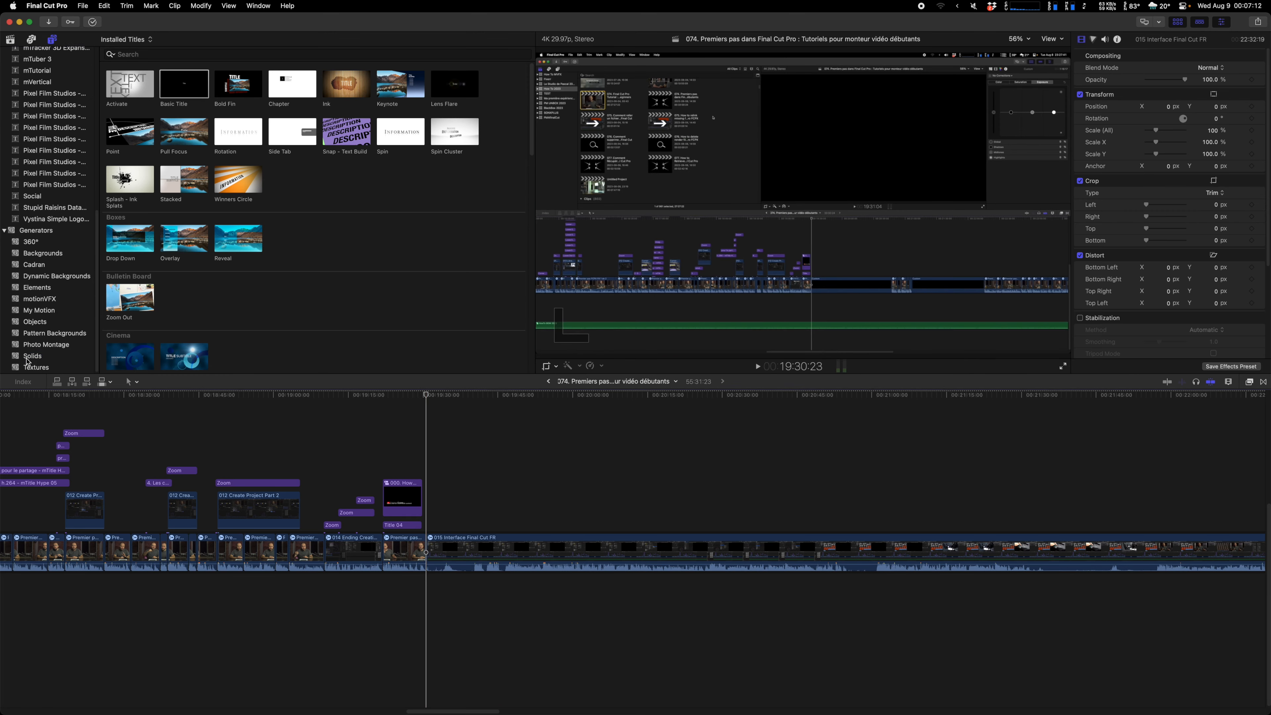
left_click(32, 356)
left_click(34, 253)
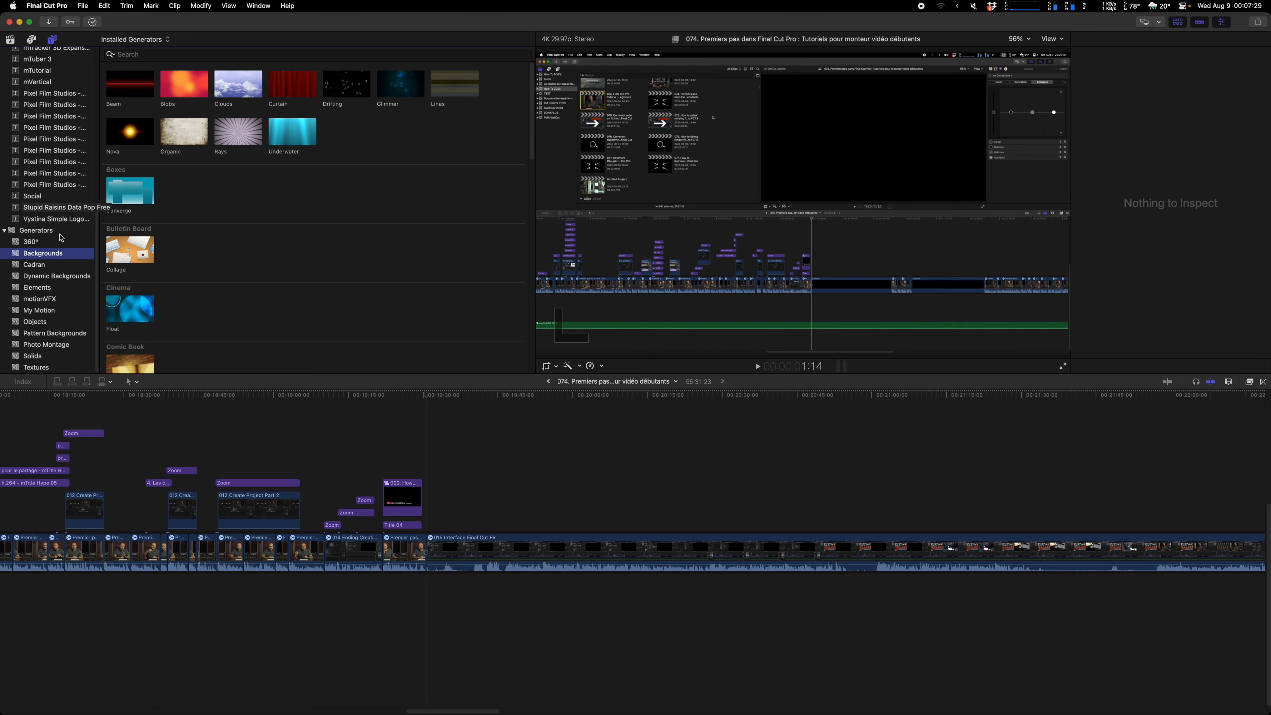
scroll(52, 254, "up", 5)
scroll(52, 254, "up", 5)
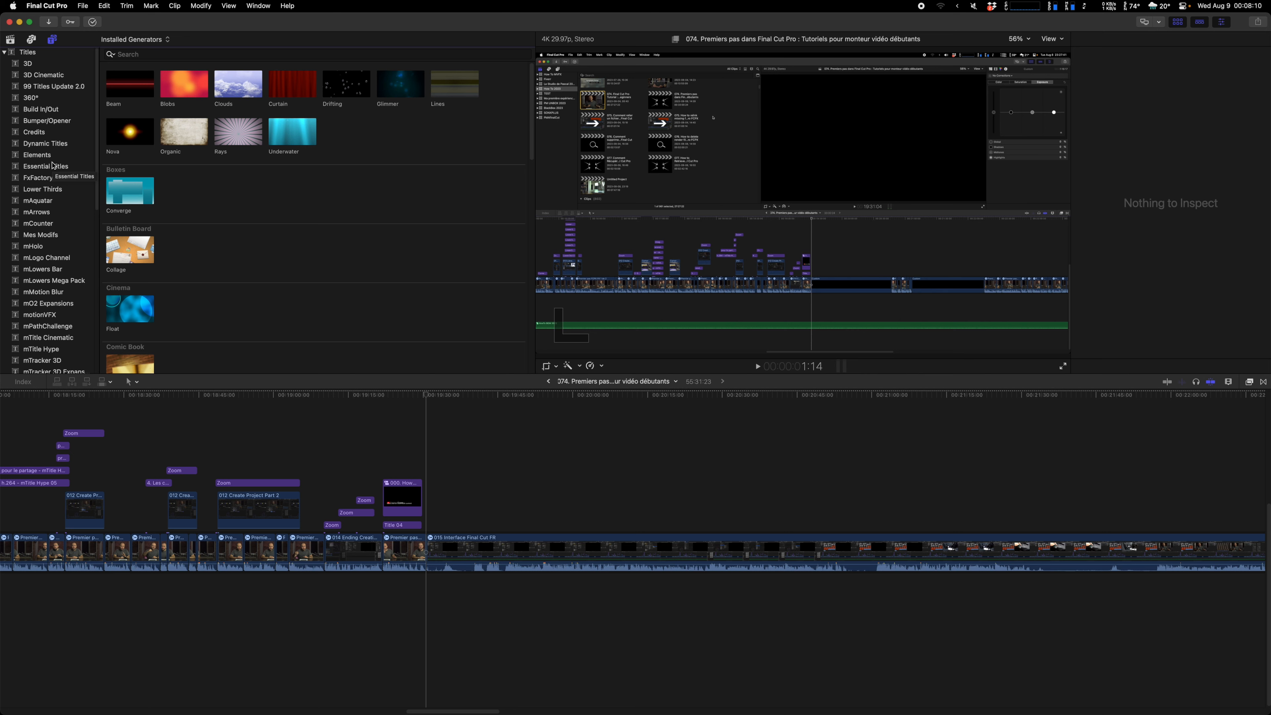
Show the libraries in the browser and place the playhead at about 18:31:15 on the main interview footage.
left_click(13, 42)
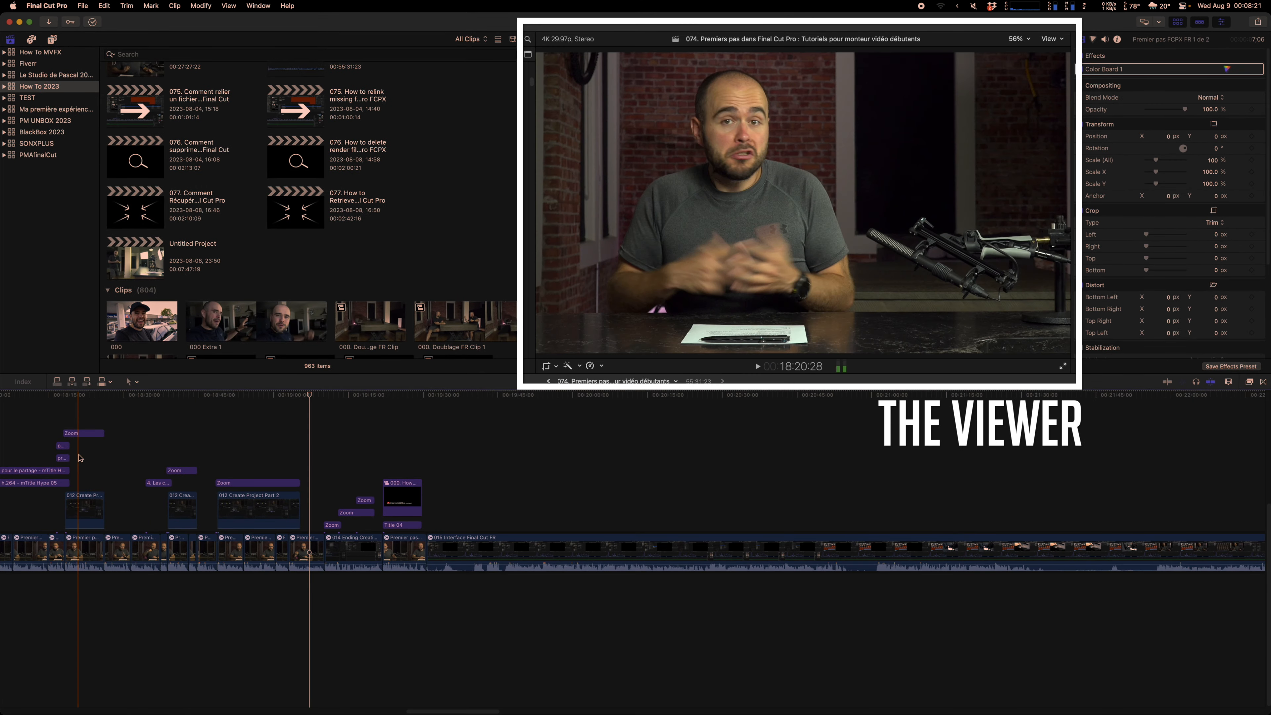
scroll(195, 463, "left", 10)
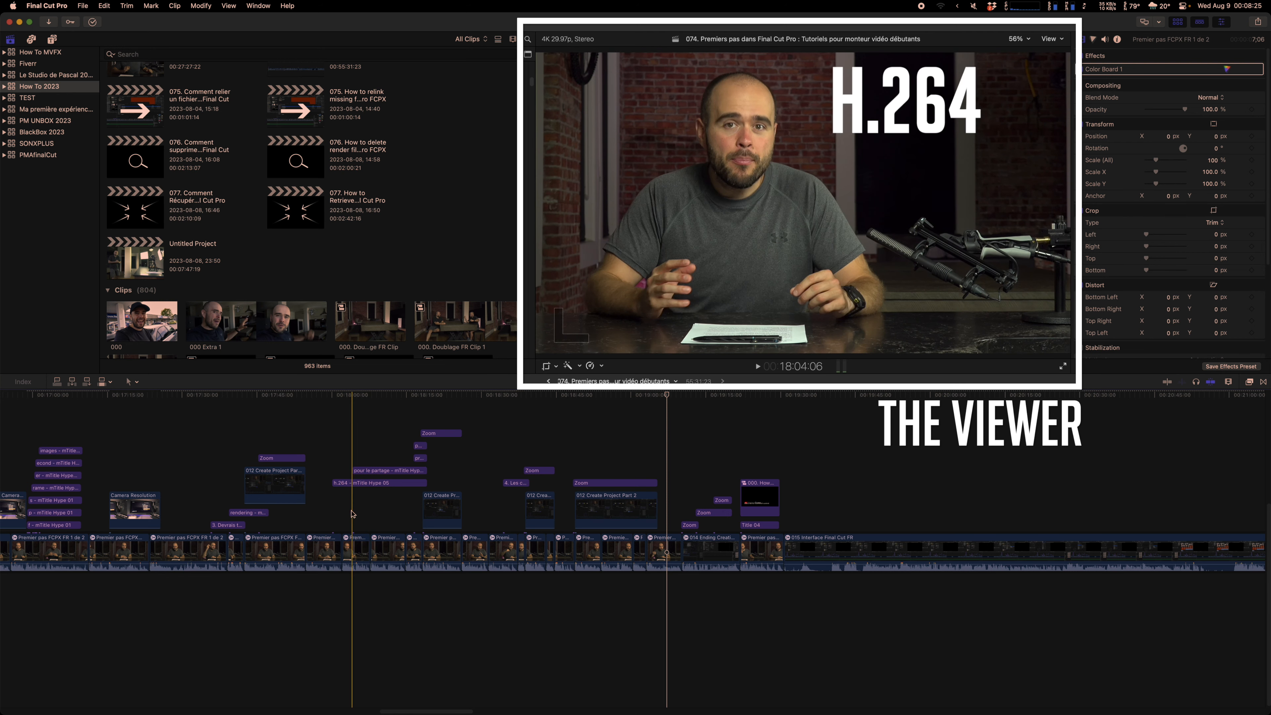
left_click(386, 512)
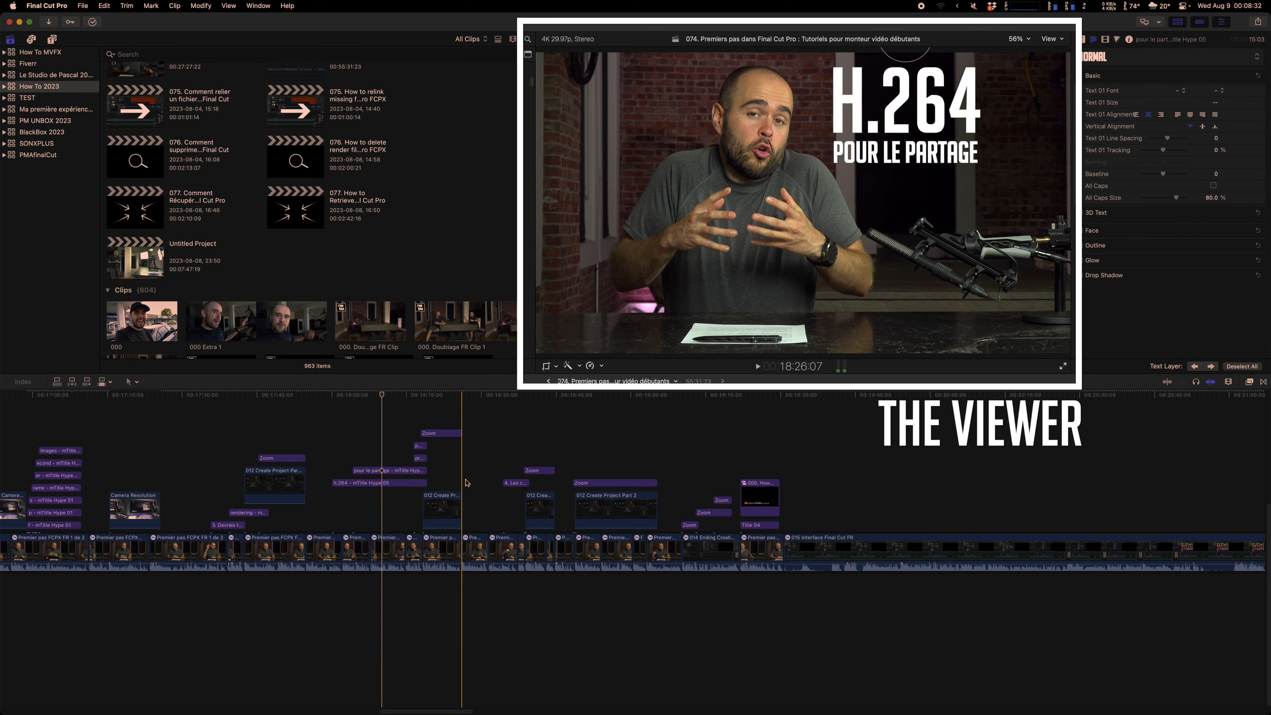
left_click(488, 552)
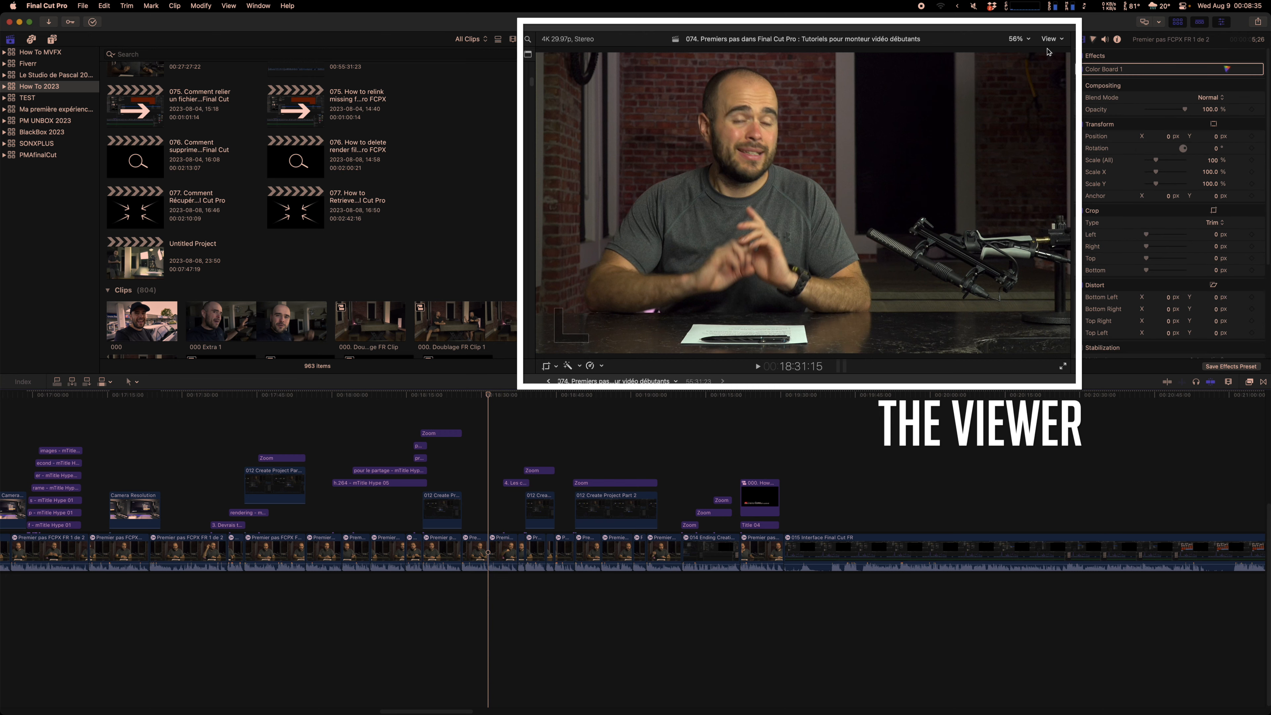
Review the Viewer's display options and zoom levels, choosing Fit as the zoom level.
left_click(1051, 39)
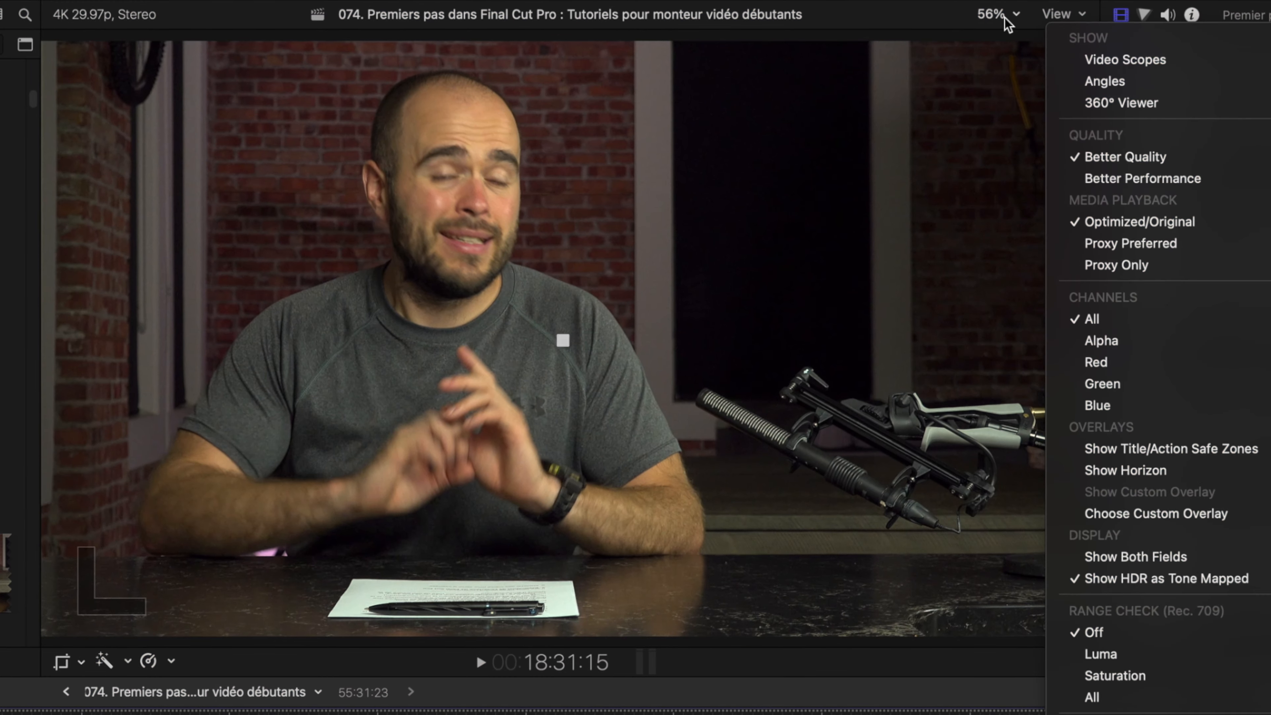
left_click(1006, 22)
left_click(992, 21)
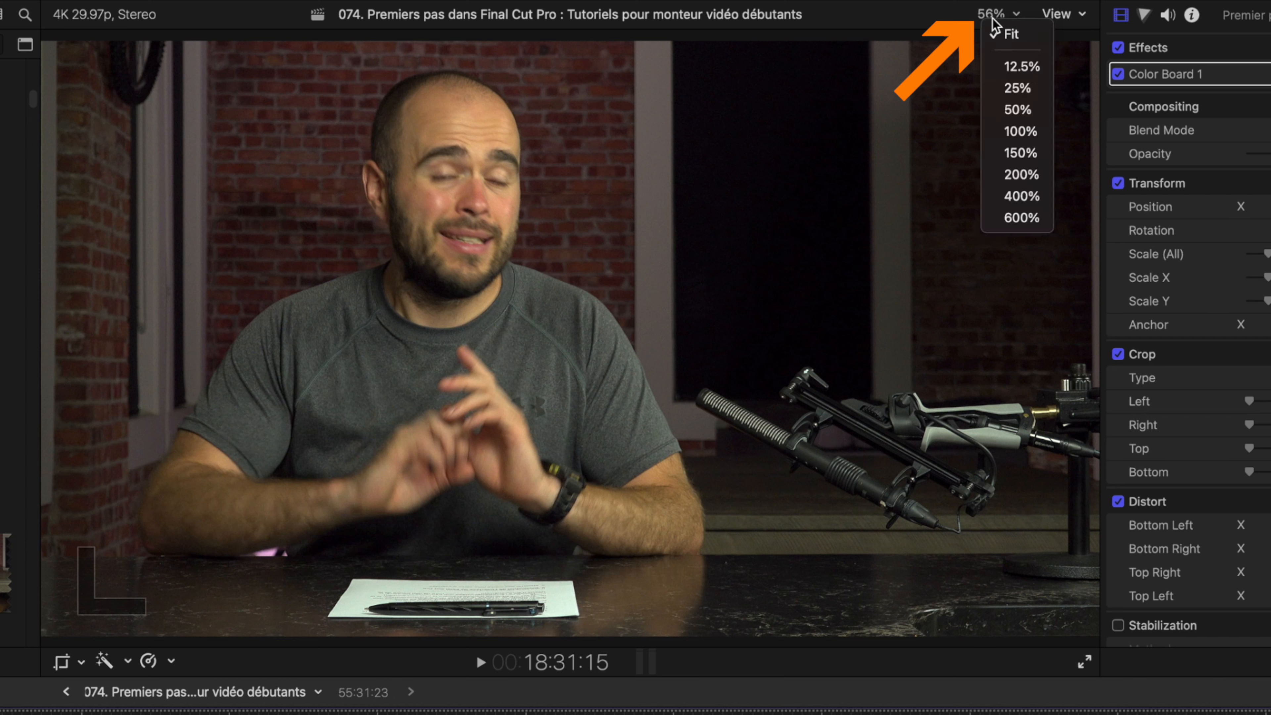
left_click(1026, 35)
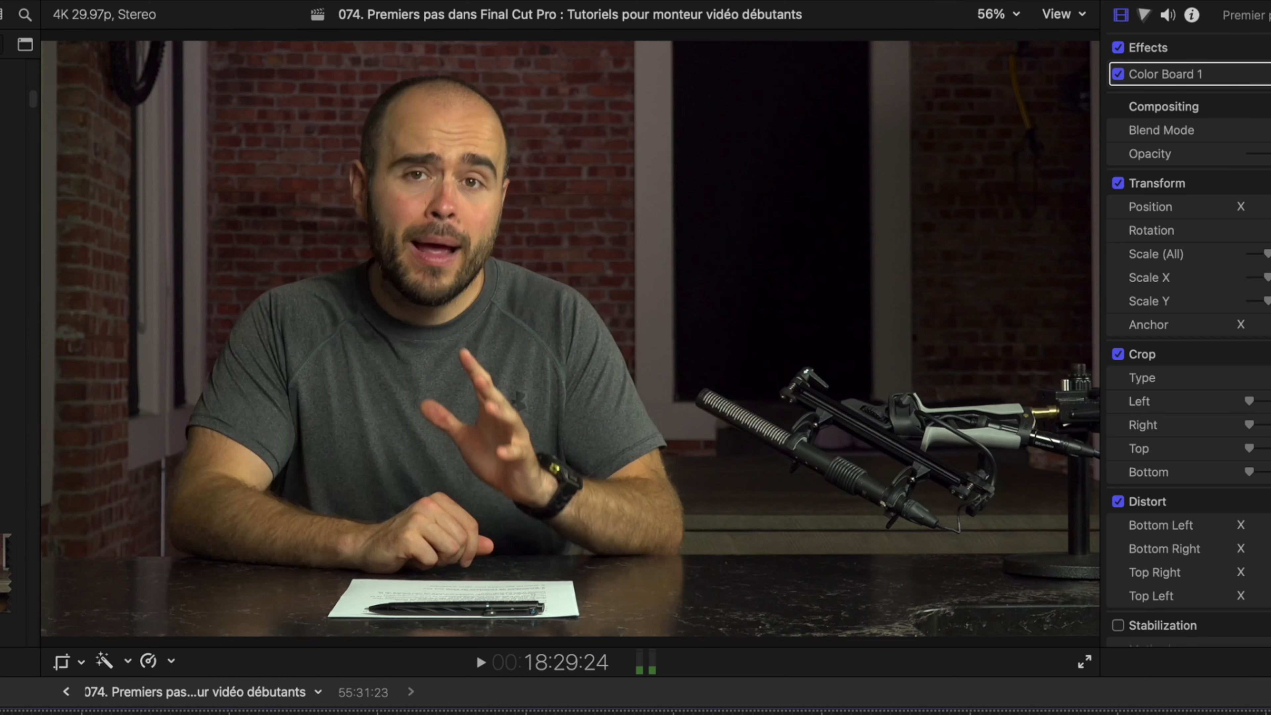
key("space")
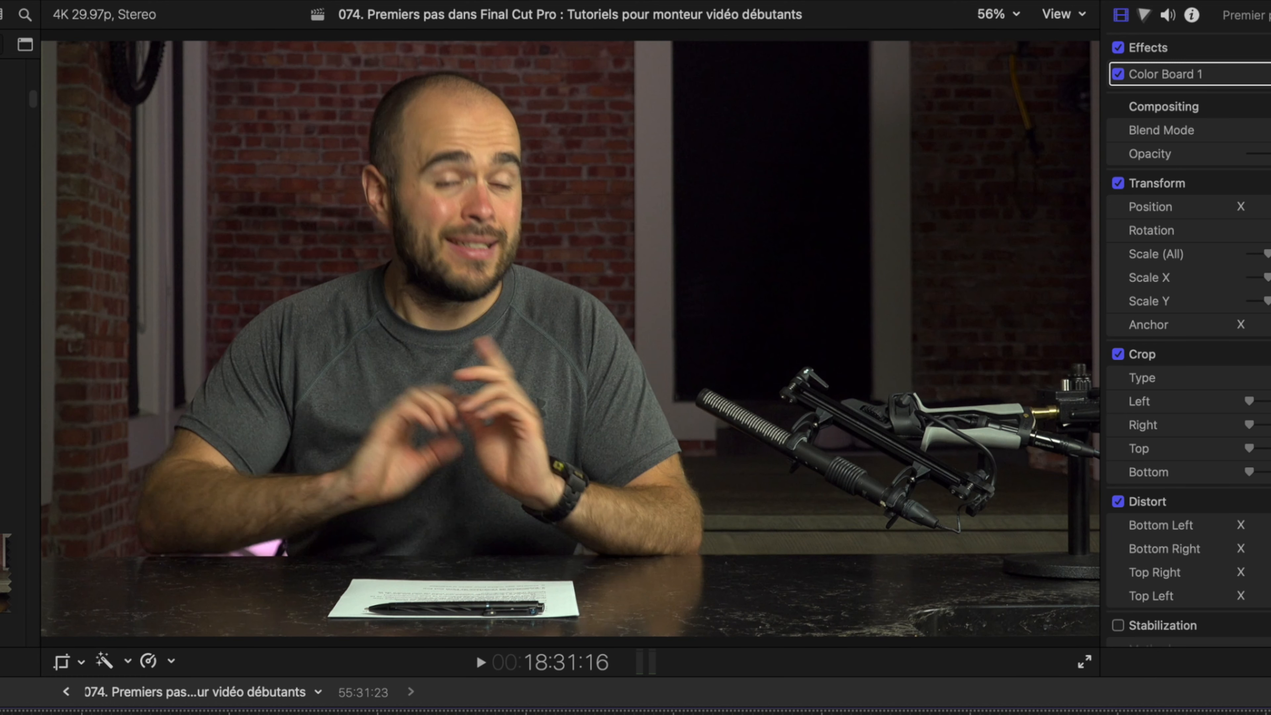
Set the Viewer zoom to 12.5% and add the mTitle Cinematic 08 title above the clip at the playhead.
left_click(994, 18)
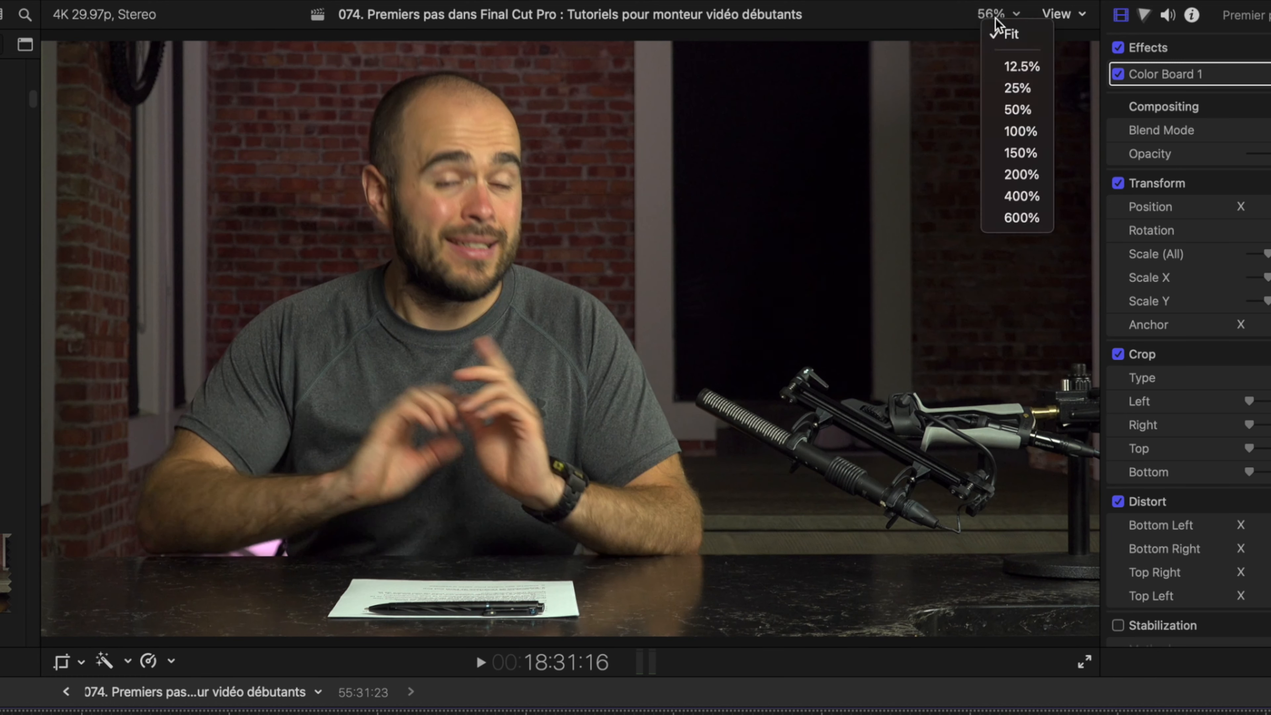
left_click(1029, 66)
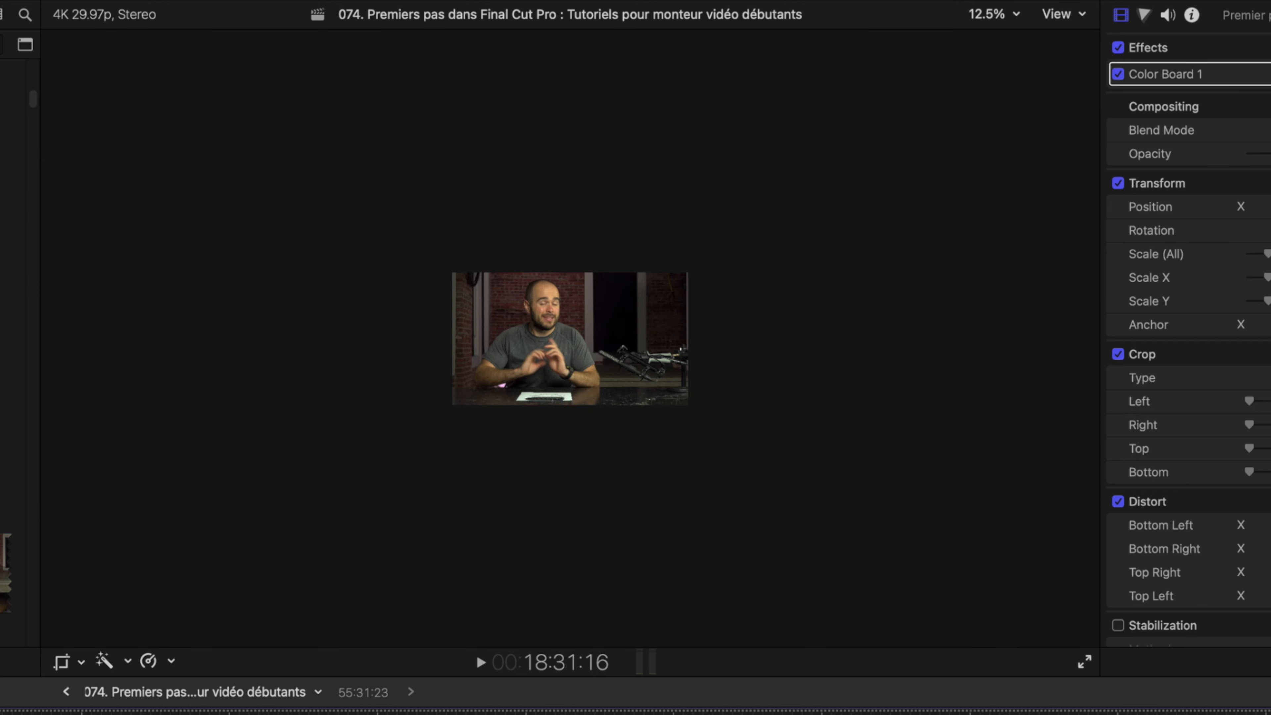
left_click(52, 39)
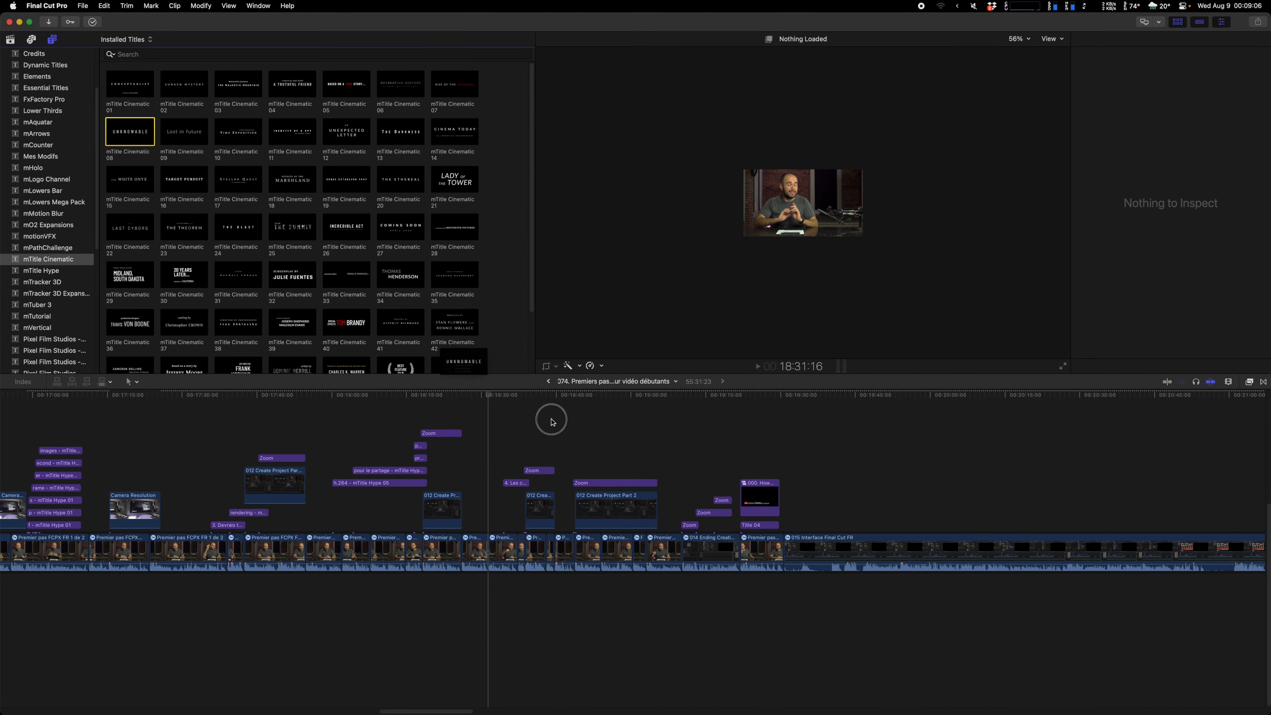
left_click_drag(547, 417, 489, 524)
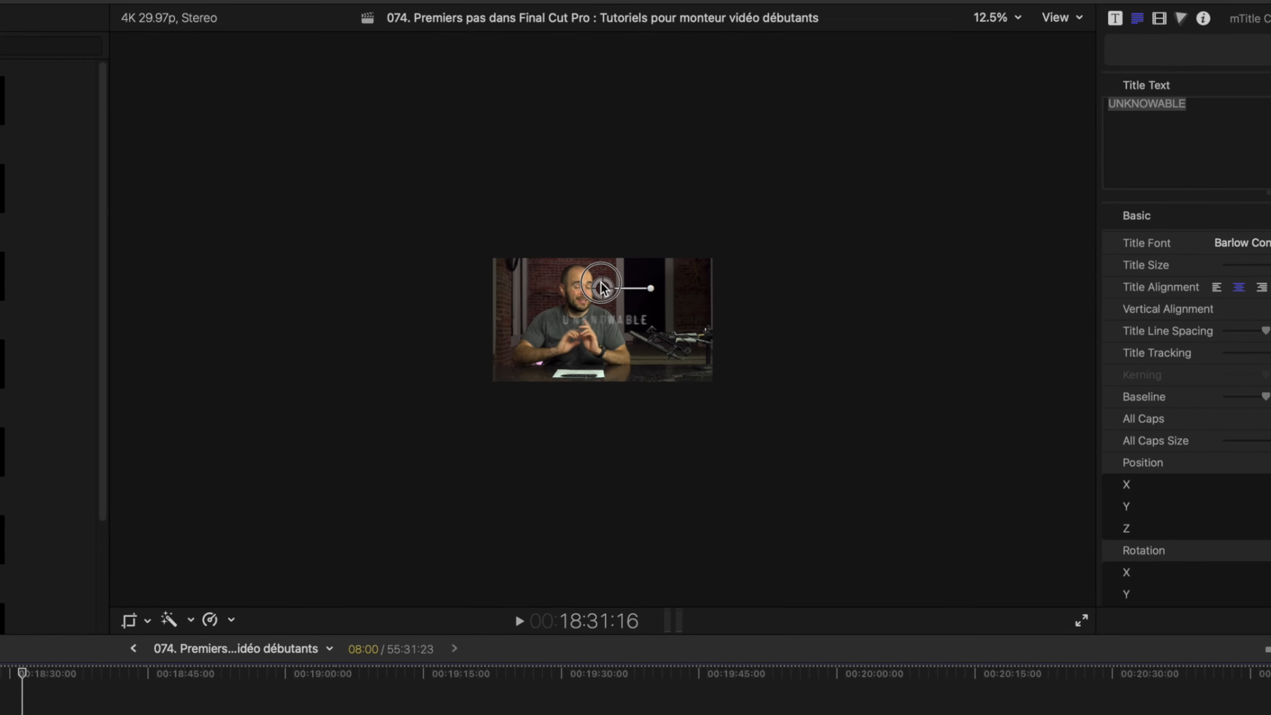
Move the UNKNOWABLE title outside the video frame and back into it, and remove the title from the timeline.
left_click_drag(803, 186, 722, 178)
left_click_drag(410, 296, 331, 278)
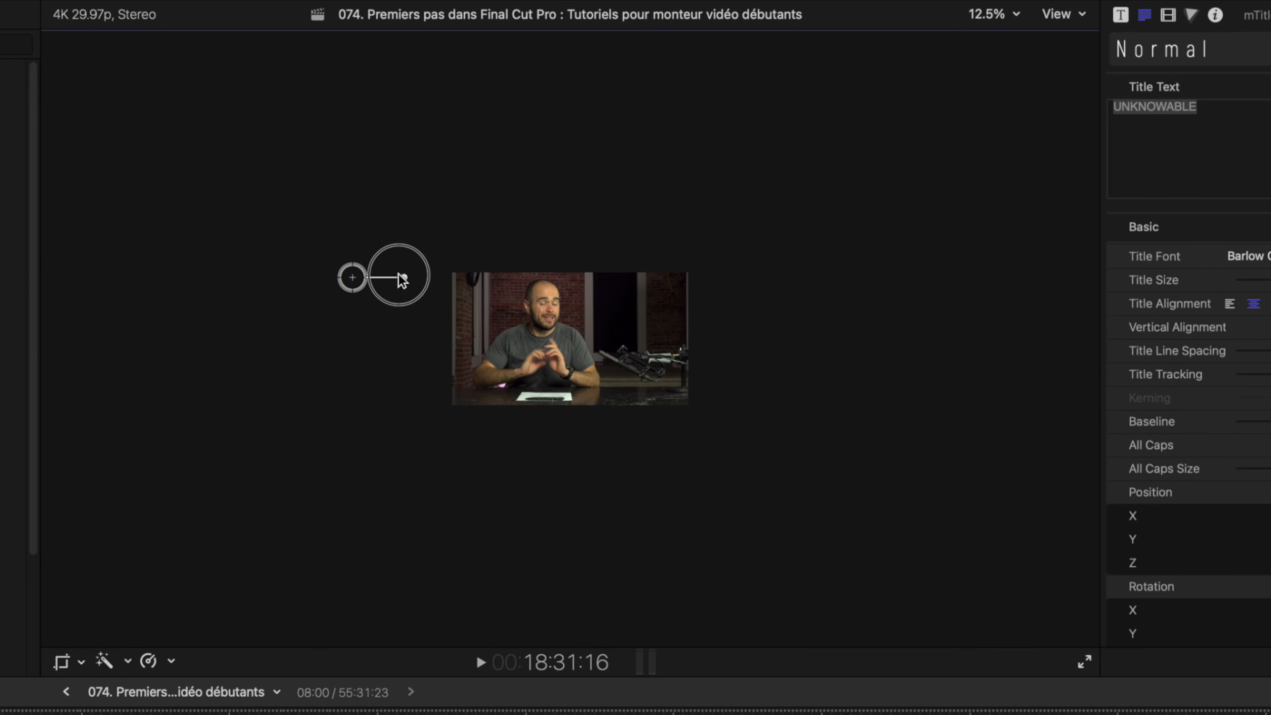
left_click_drag(569, 332, 573, 336)
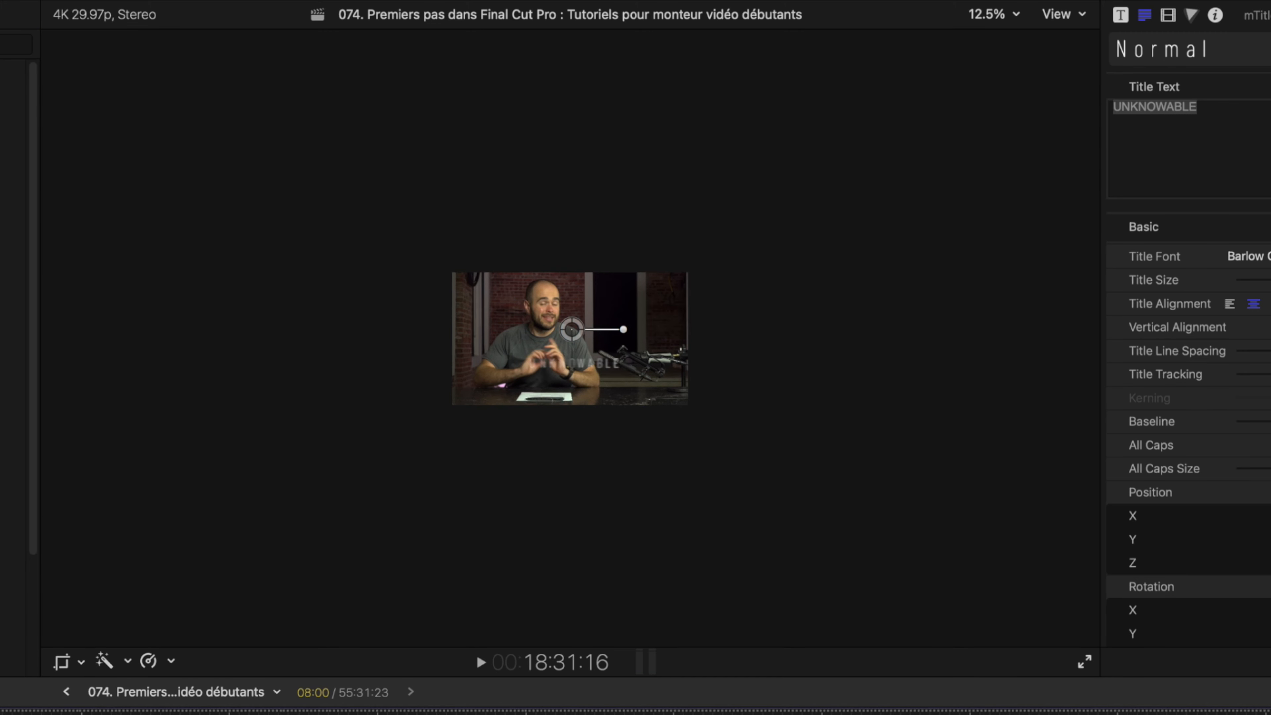
key("super+shift+a")
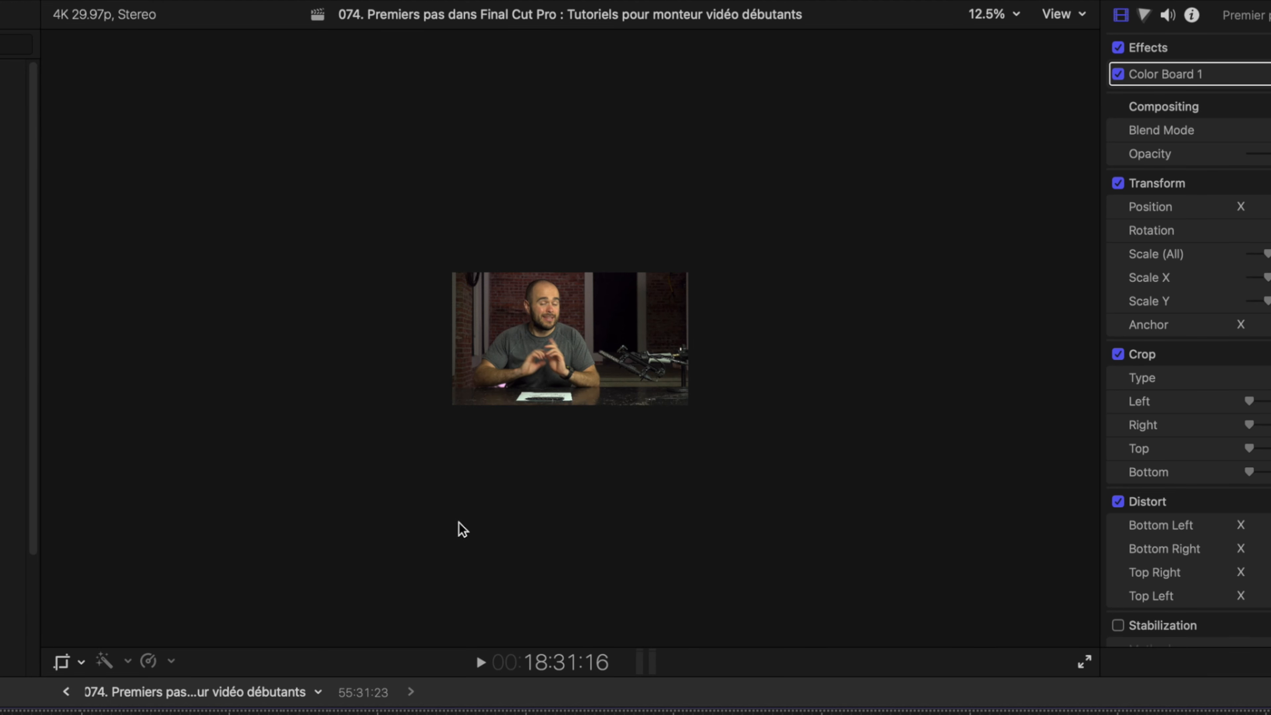
Inspect different areas of the footage at 600% in the Viewer and restore the zoom to Fit.
left_click(999, 9)
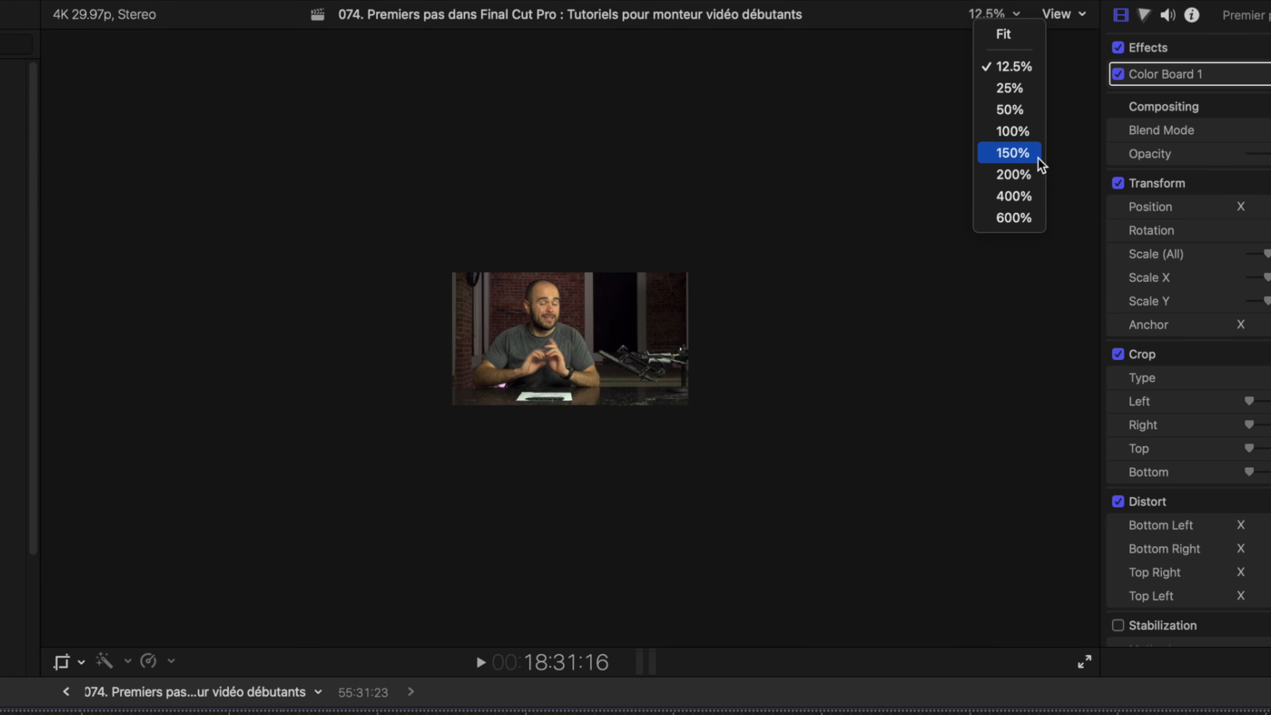
left_click(1023, 218)
mouse_move(1044, 346)
left_mouse_down()
mouse_move(1057, 333)
mouse_move(1044, 332)
mouse_move(1053, 346)
mouse_move(1041, 358)
mouse_move(1053, 354)
left_mouse_up()
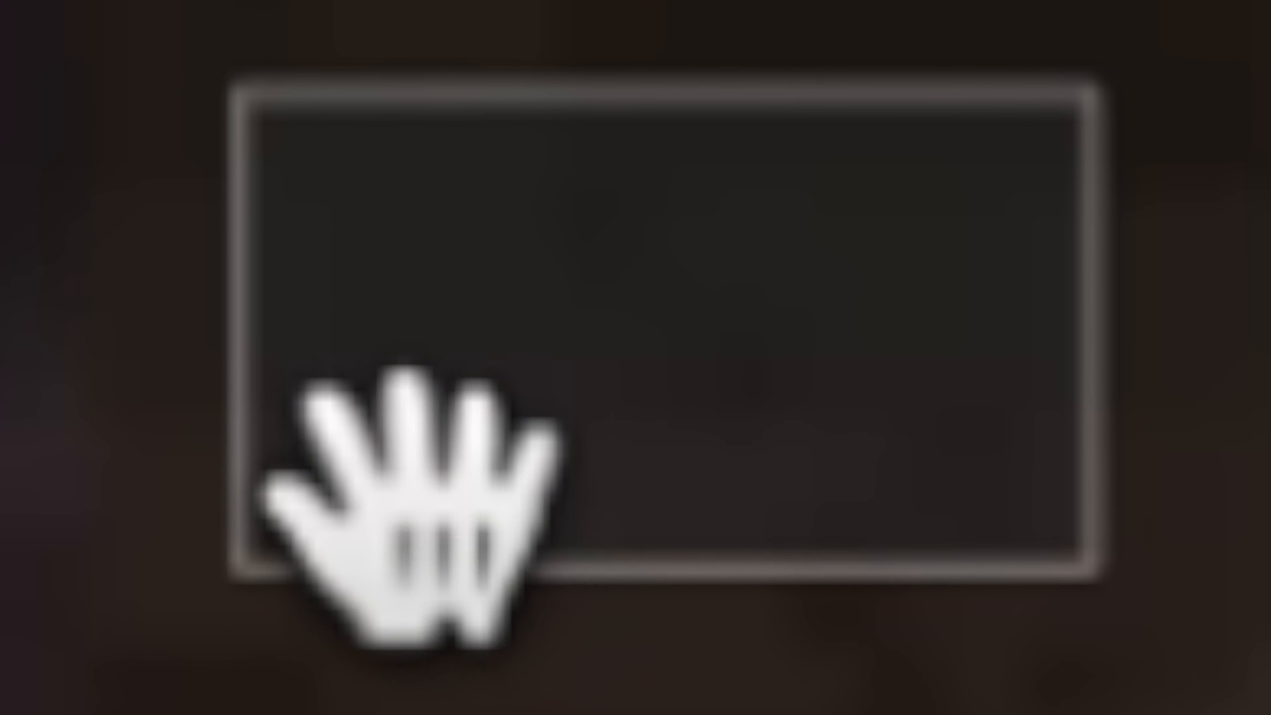
left_click_drag(410, 505, 501, 455)
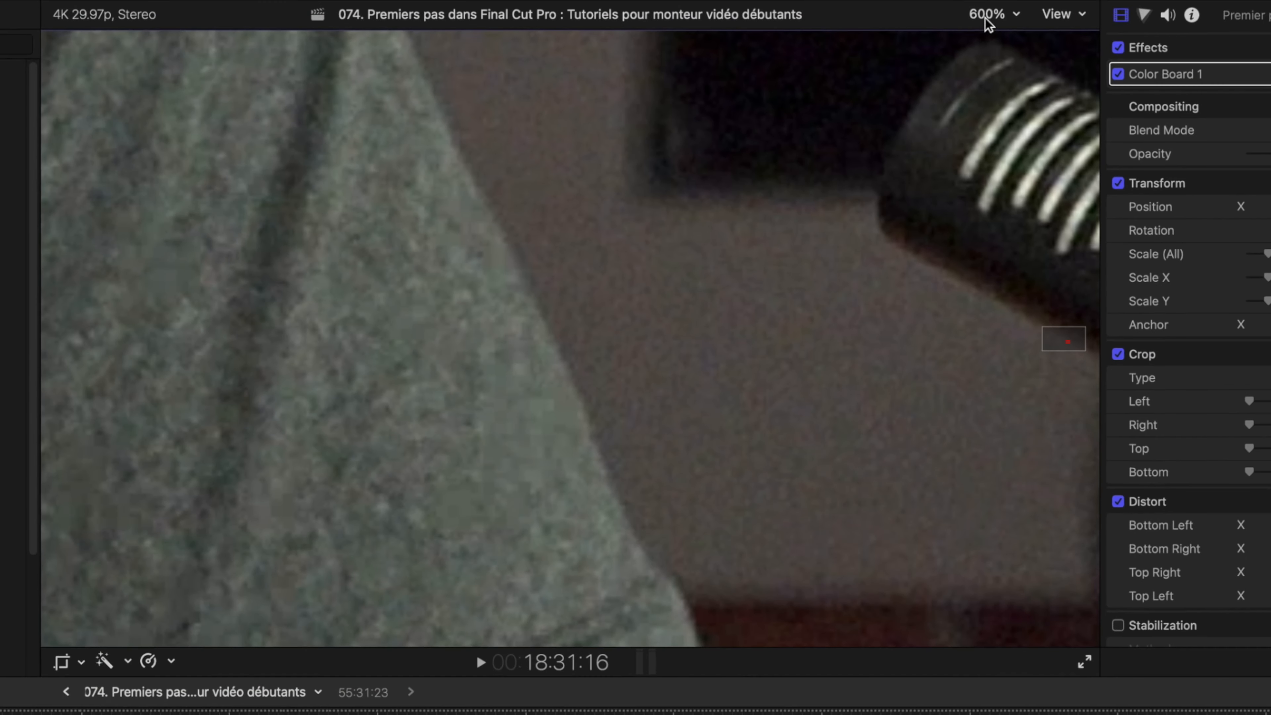
left_click(993, 14)
left_click(999, 35)
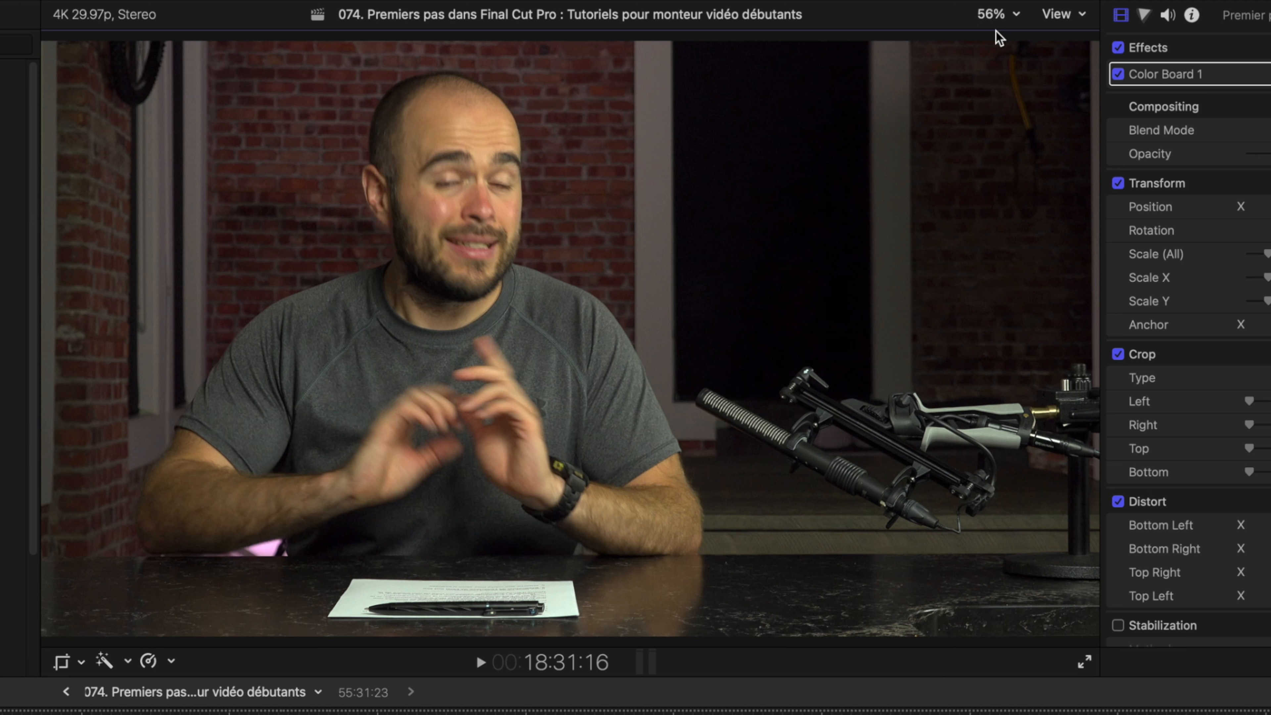
Turn on the Title/Action Safe Zones overlay and add the mTitle Cinematic 08 title above the clip at the playhead.
left_click(1058, 14)
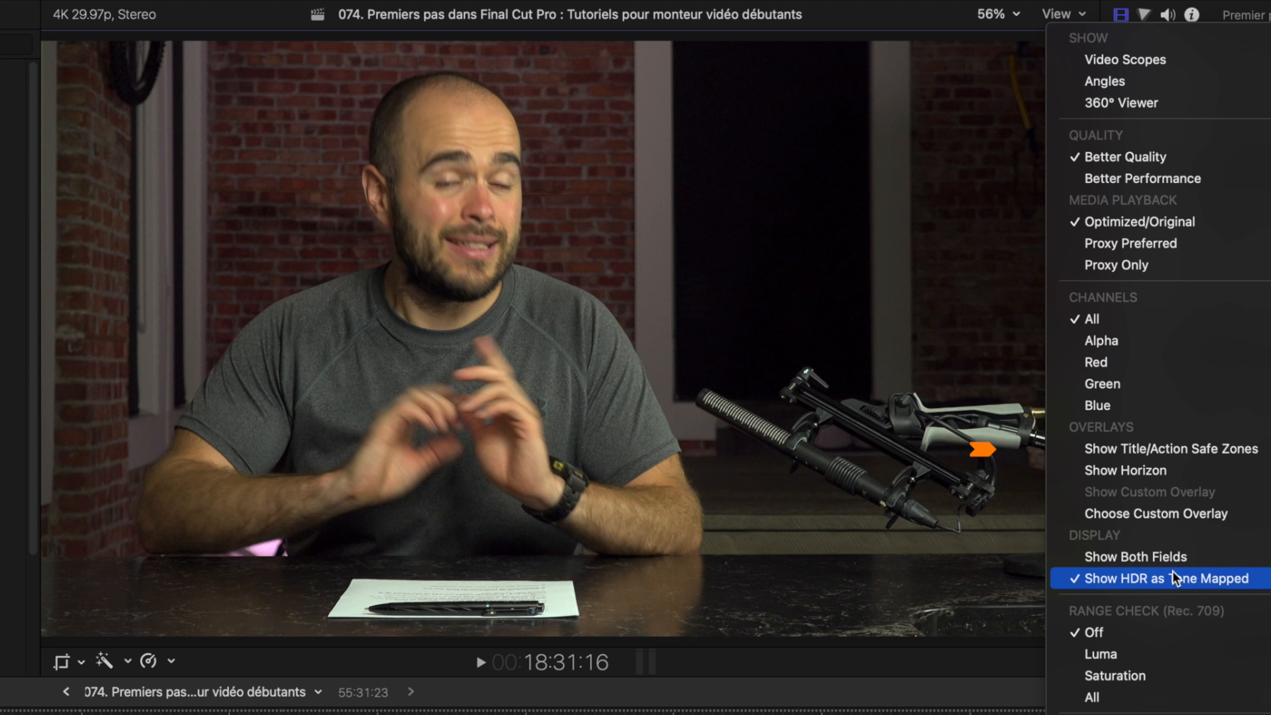
left_click(1142, 449)
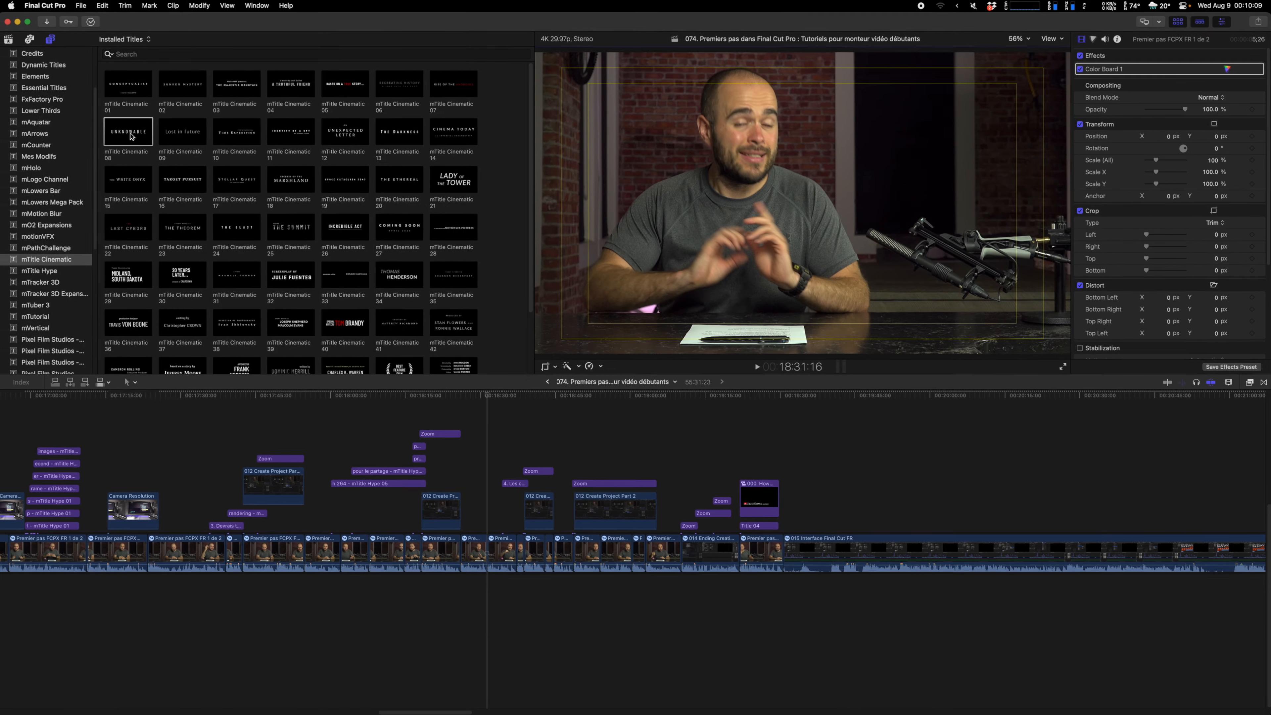
left_click_drag(130, 136, 499, 471)
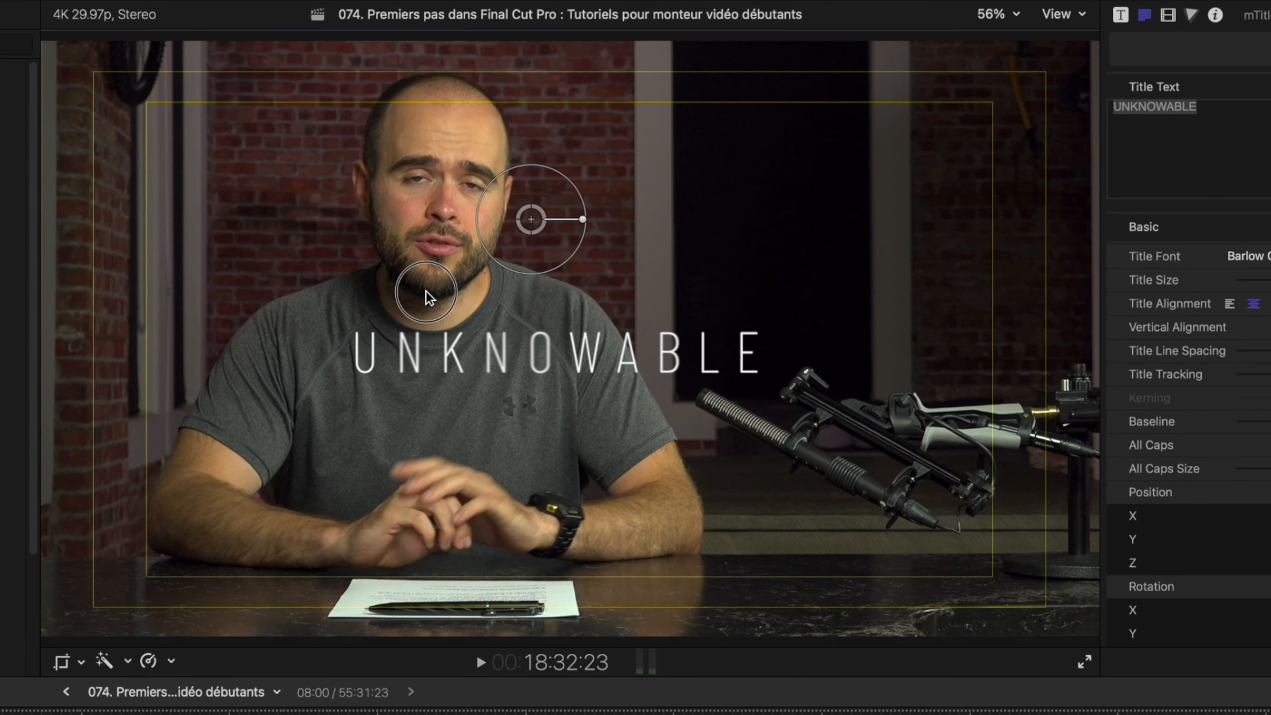
Move the UNKNOWABLE title to the video frame's lower-left corner, beyond the safe zones, and turn off the Title/Action Safe Zones overlay.
left_click_drag(428, 297, 278, 445)
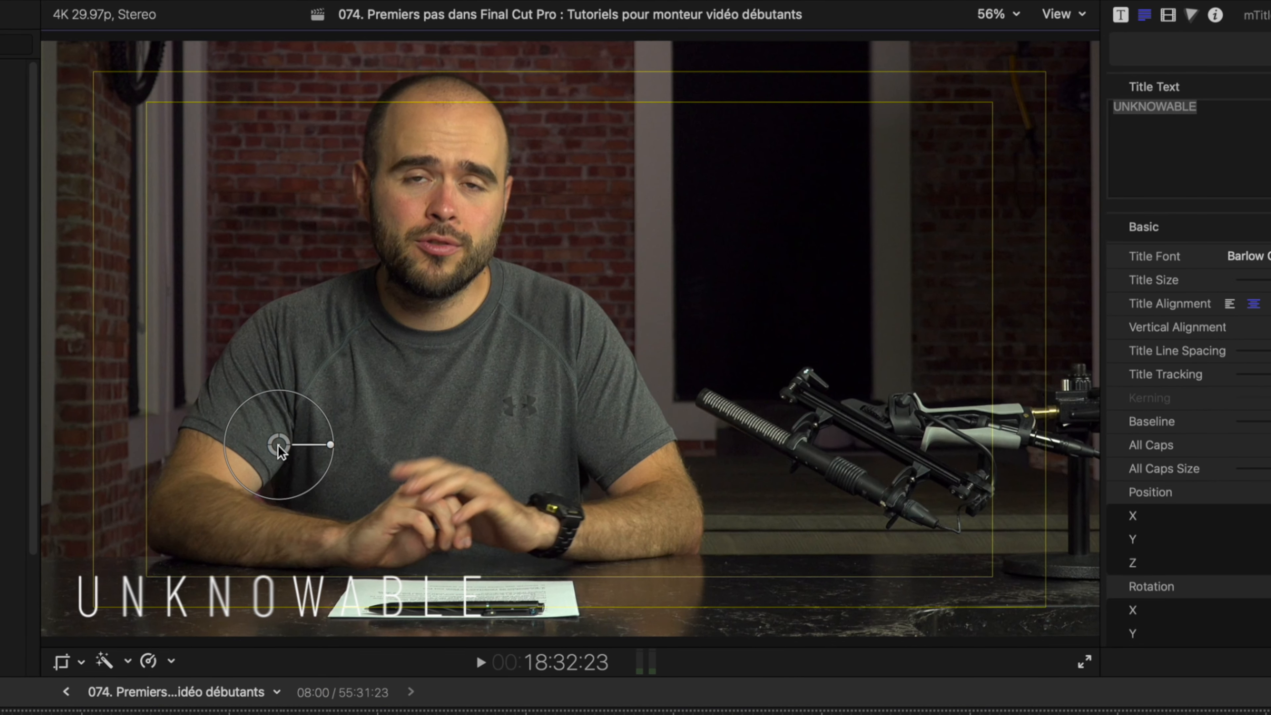
left_click(1057, 15)
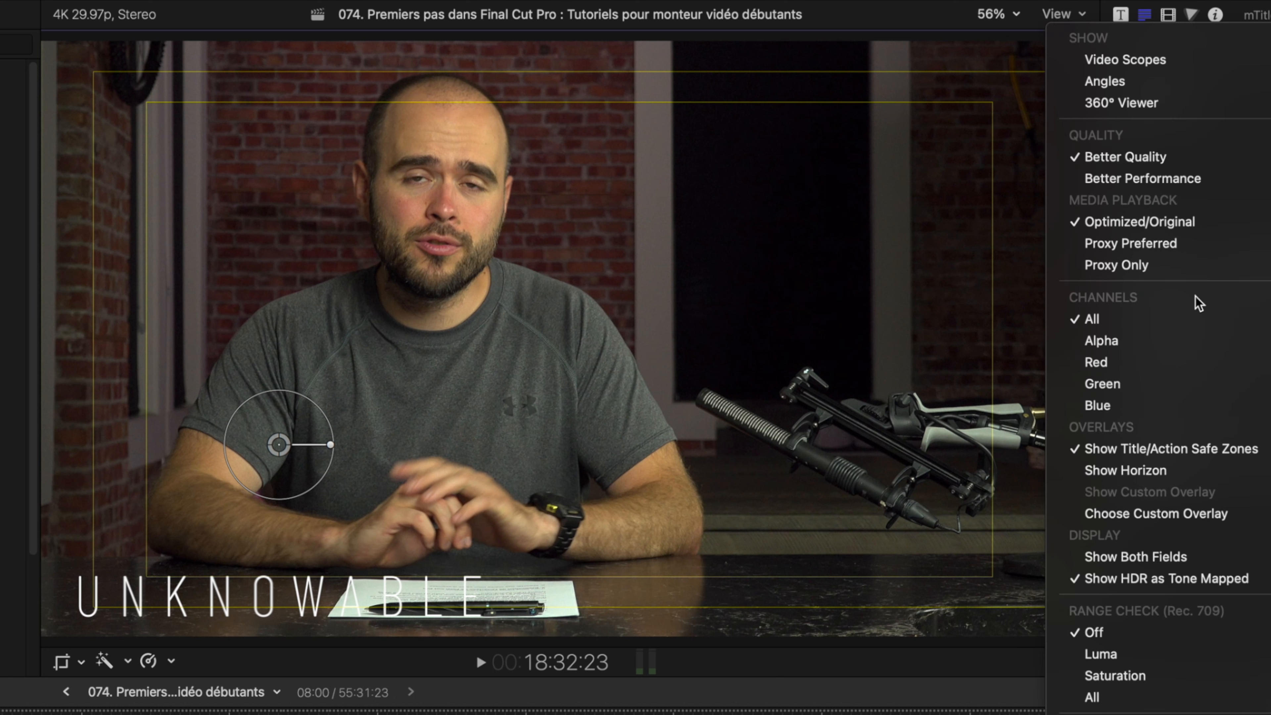
left_click(1207, 444)
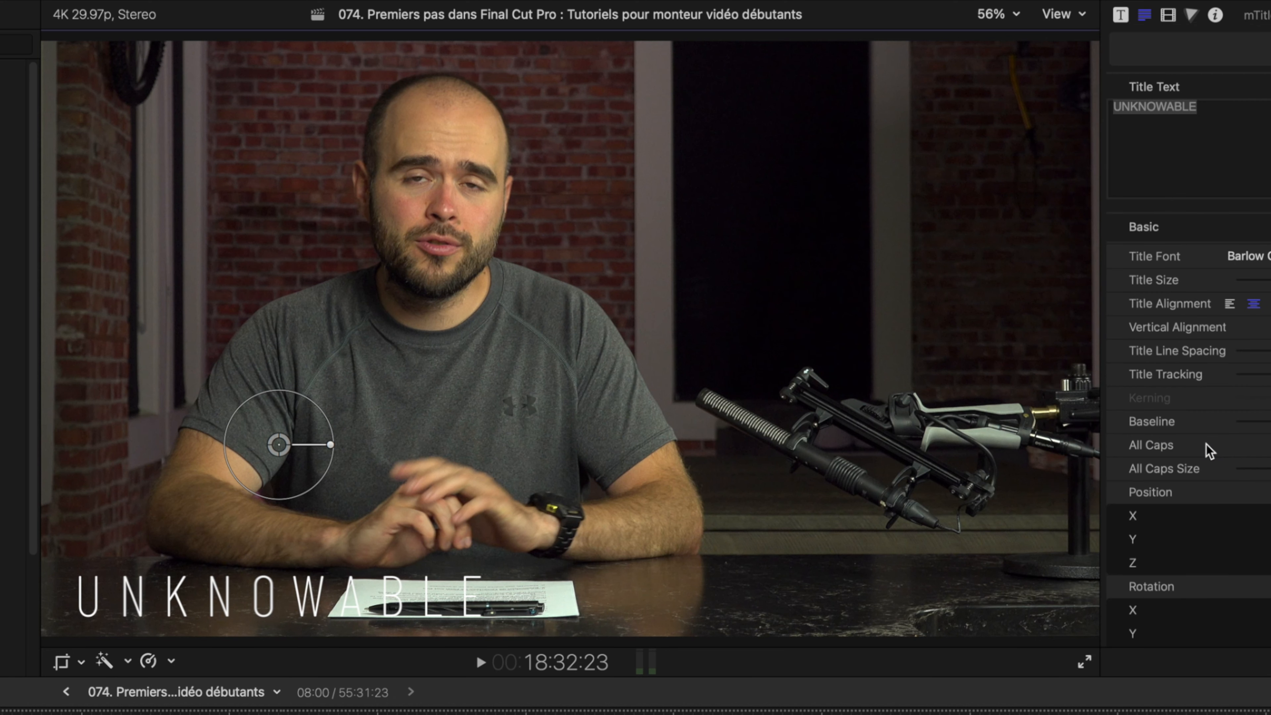
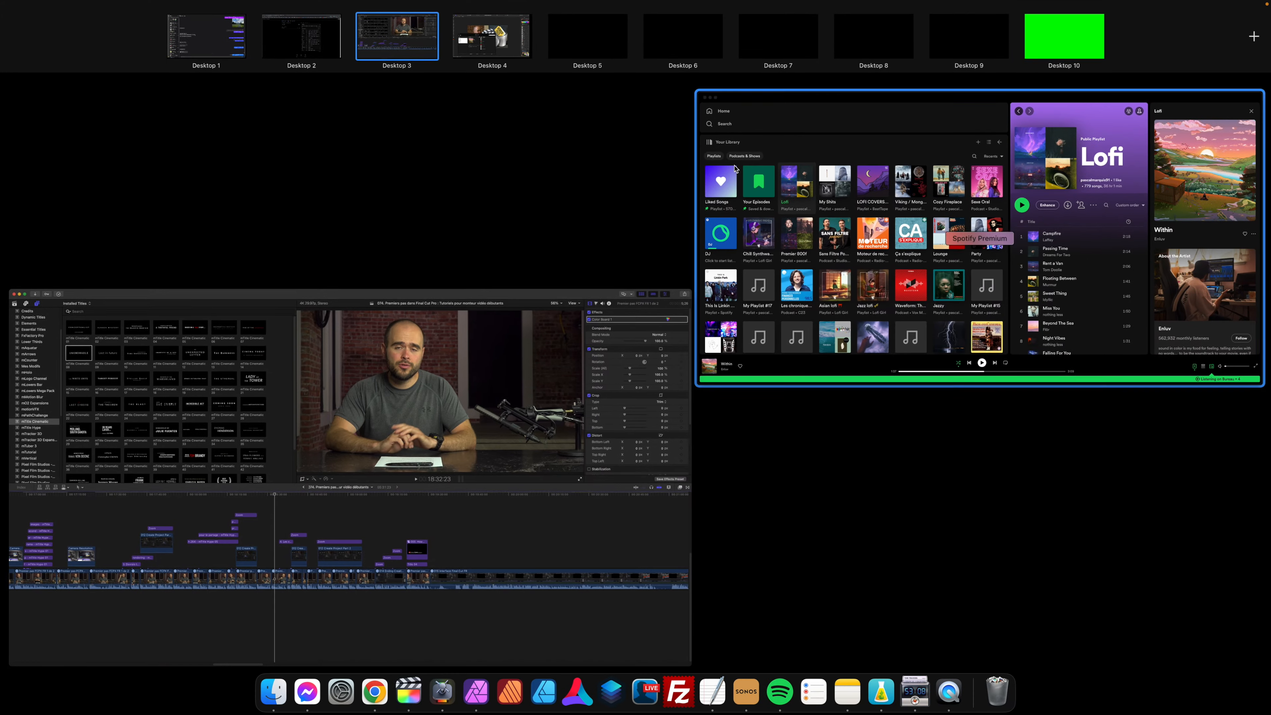
Look through Spotify's Edit, Window and Help menus in the macOS menu bar and switch back to Final Cut Pro.
left_click(65, 10)
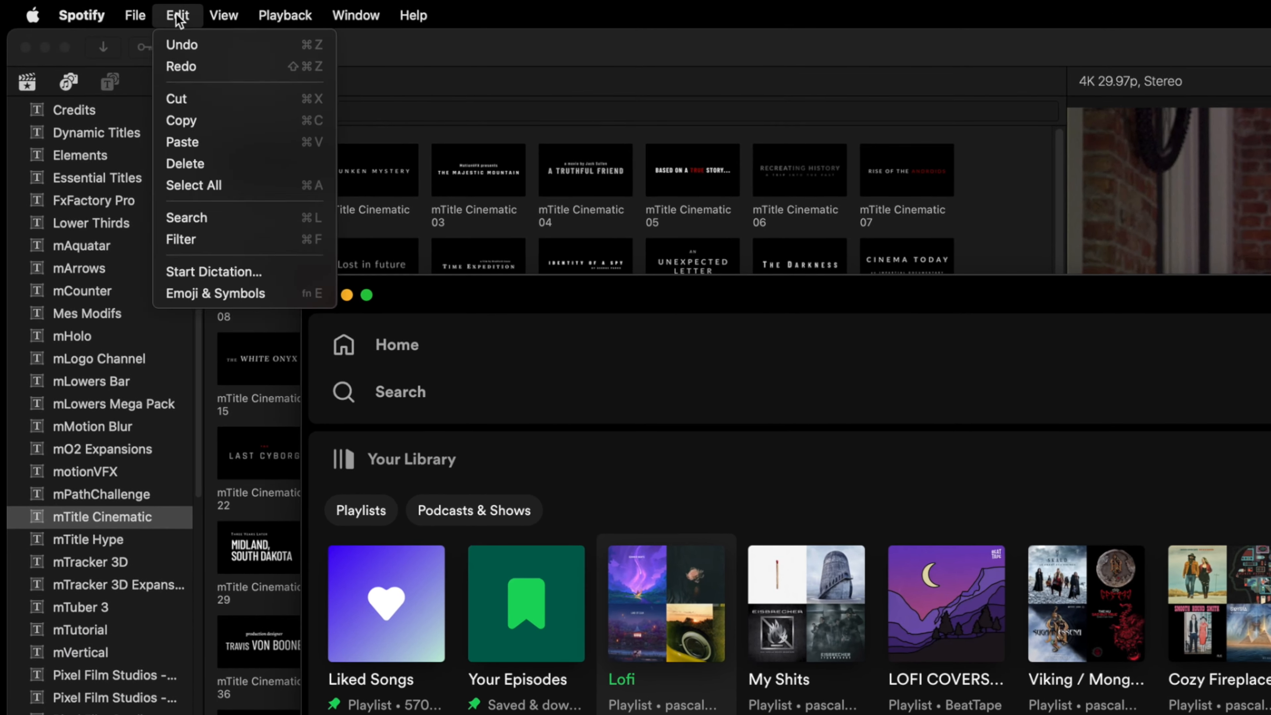
mouse_move(130, 7)
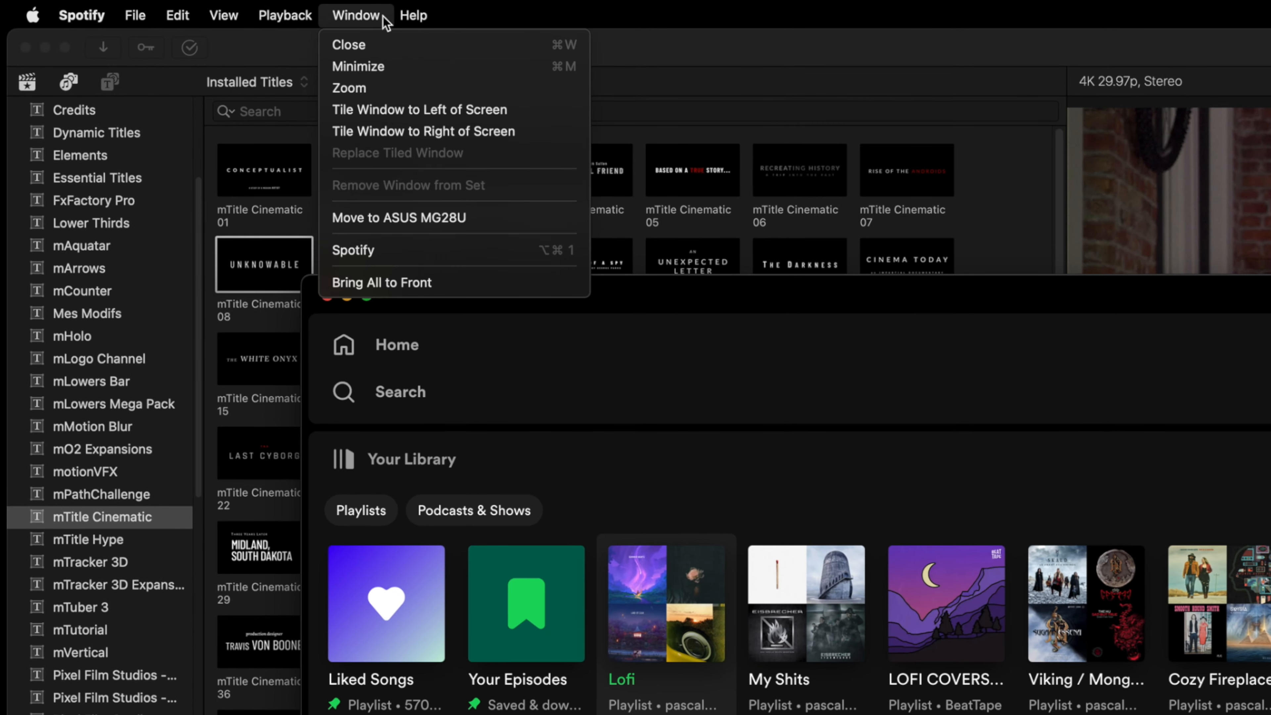
left_click(404, 16)
left_click(433, 49)
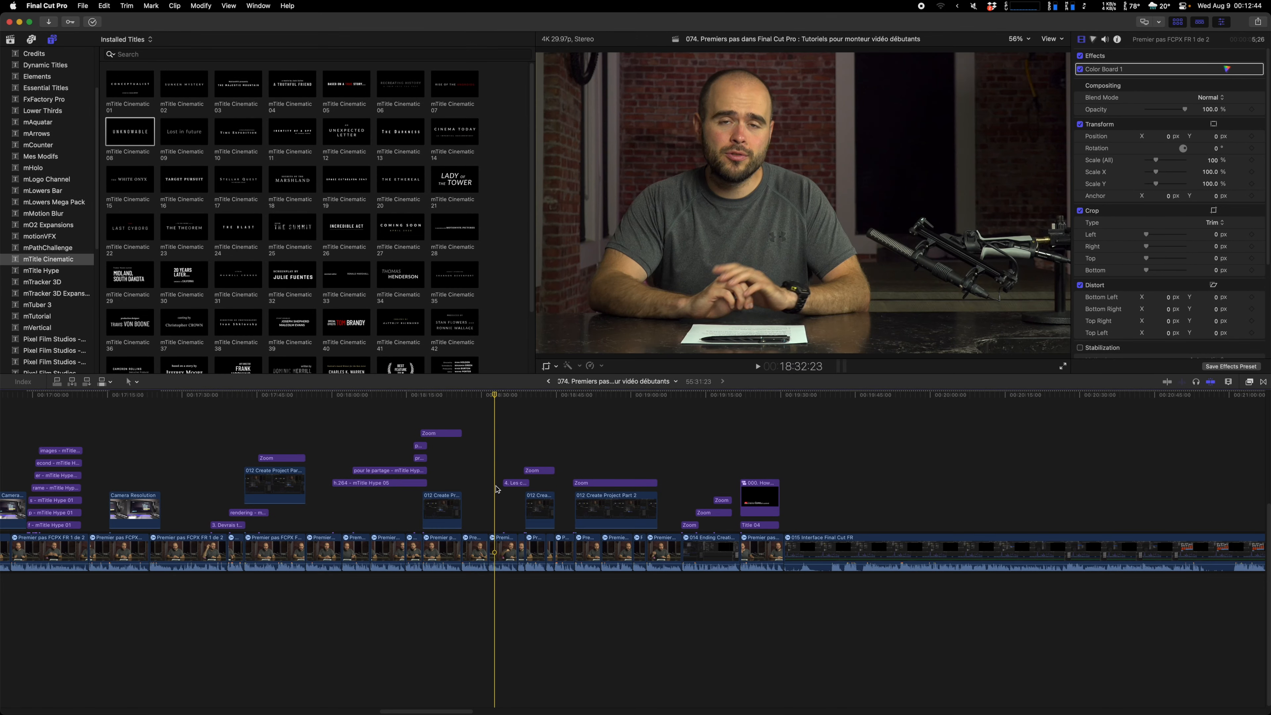
Zoom the timeline in closely around the playhead and back out to an overview of the neighbouring clips.
key("super+equal")
key("super+equal")
key("super+equal")
key("super+equal")
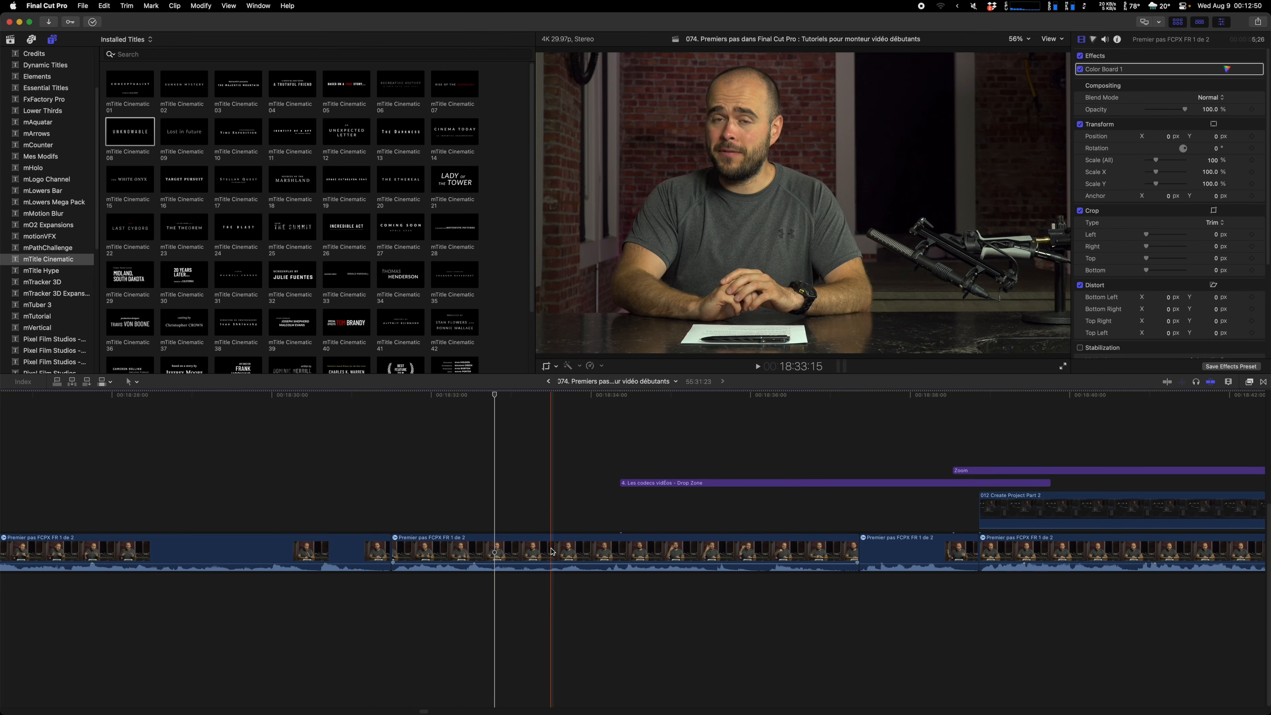
key("super+minus")
key("super+minus")
key("super+minus")
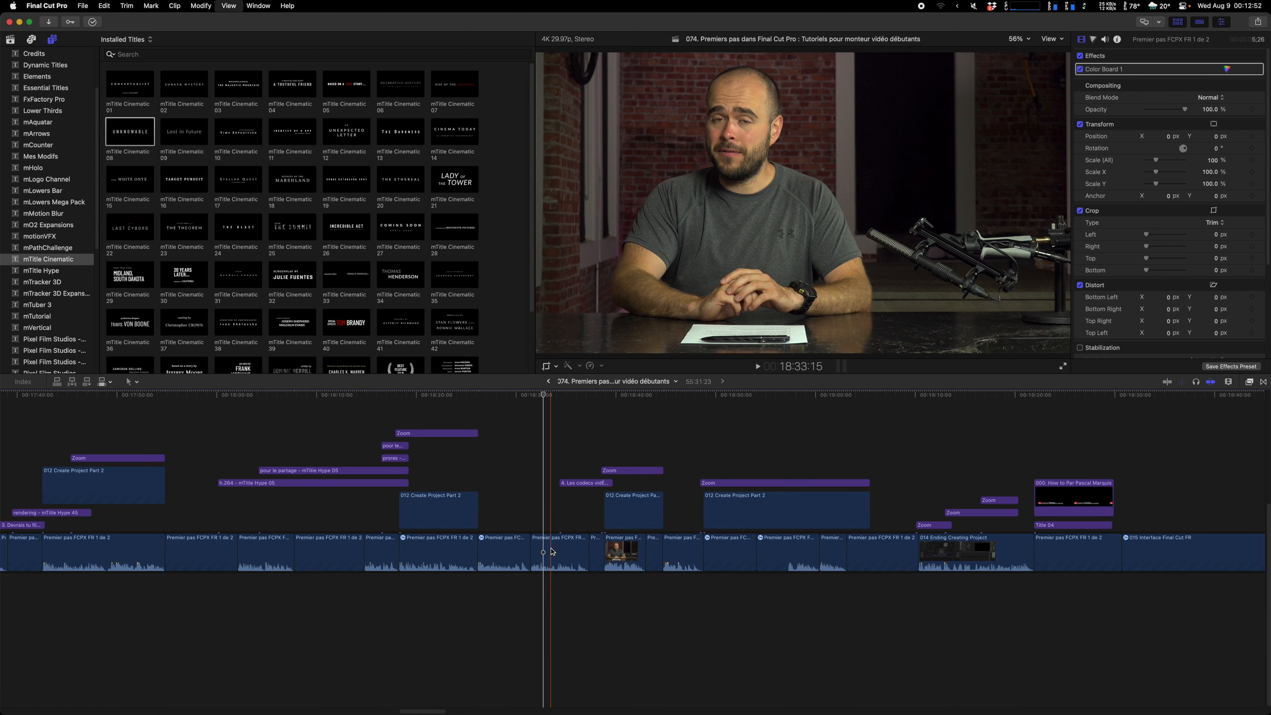
Inspect the properties of the "4. Les codecs vidéos" title, the How To 2023 library and the clip at the playhead.
left_click(580, 519)
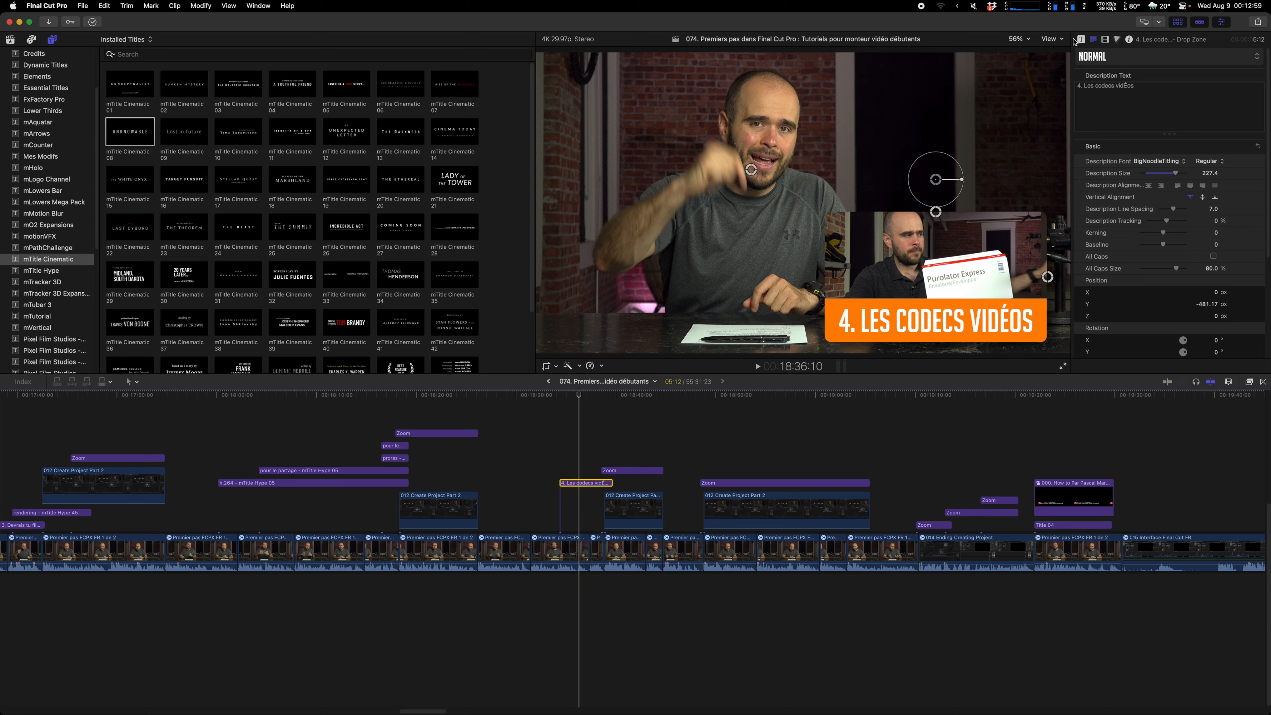
left_click(538, 490)
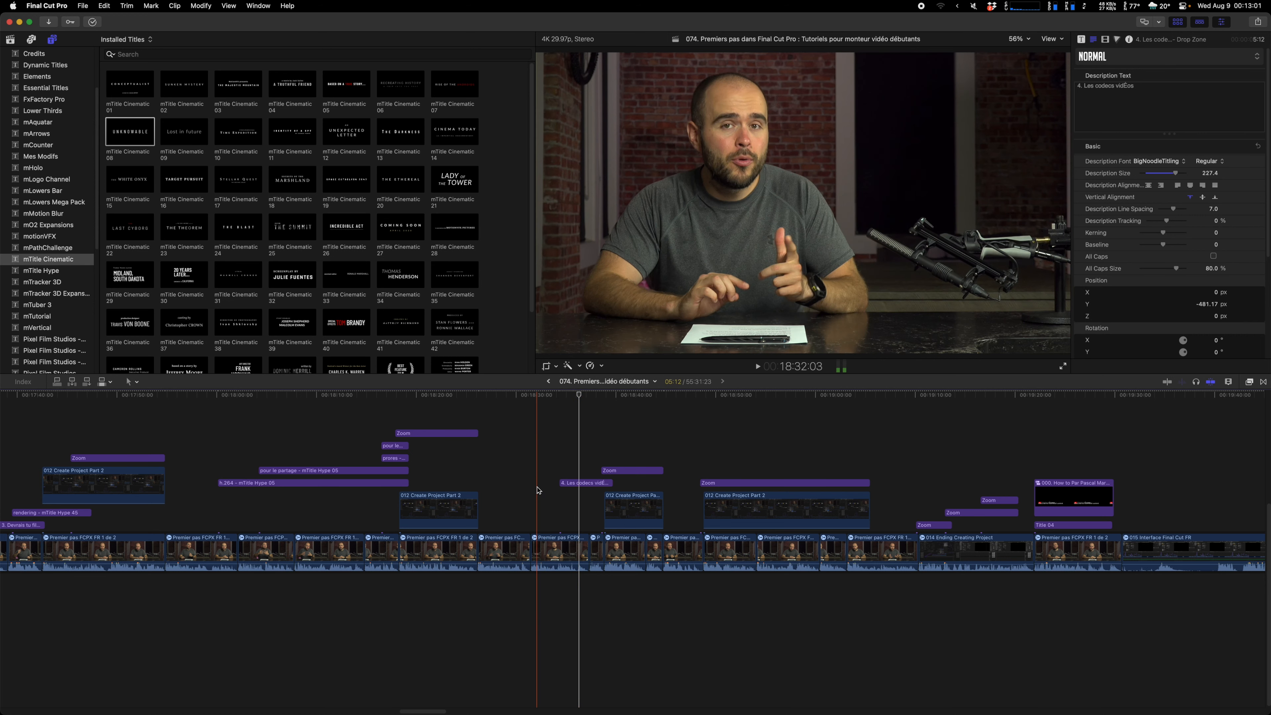
left_click(11, 39)
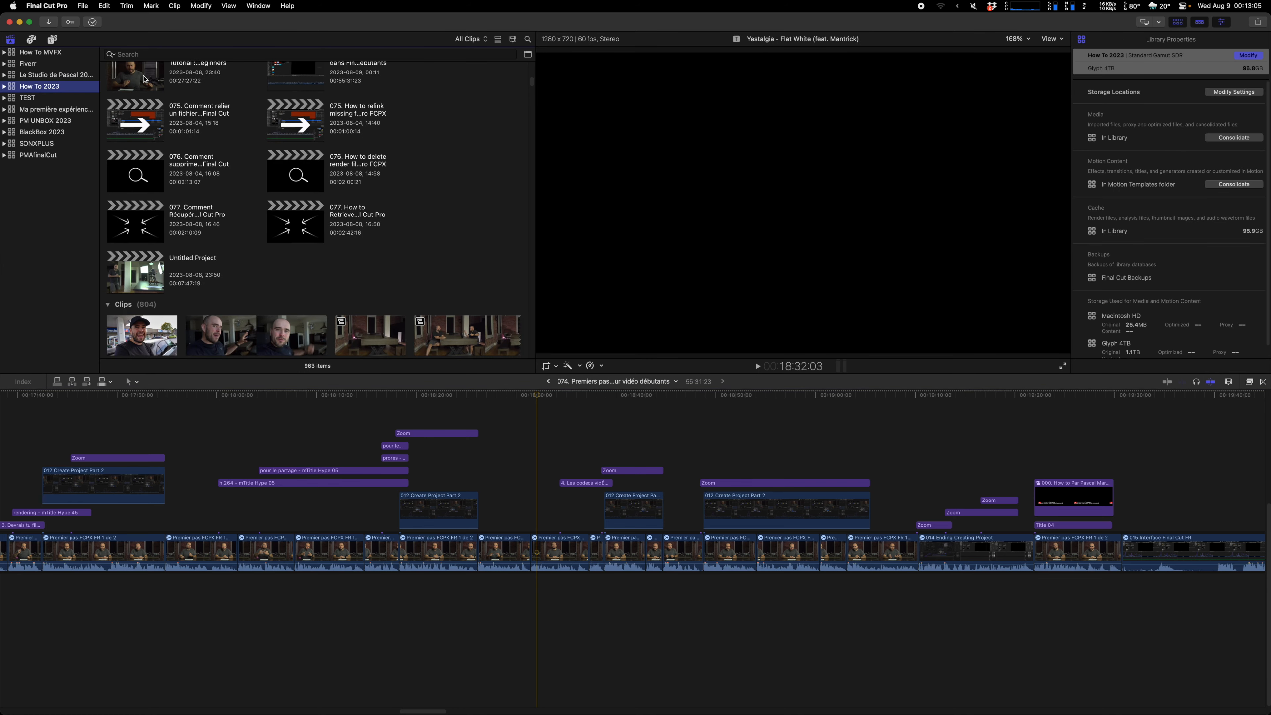
left_click(144, 79)
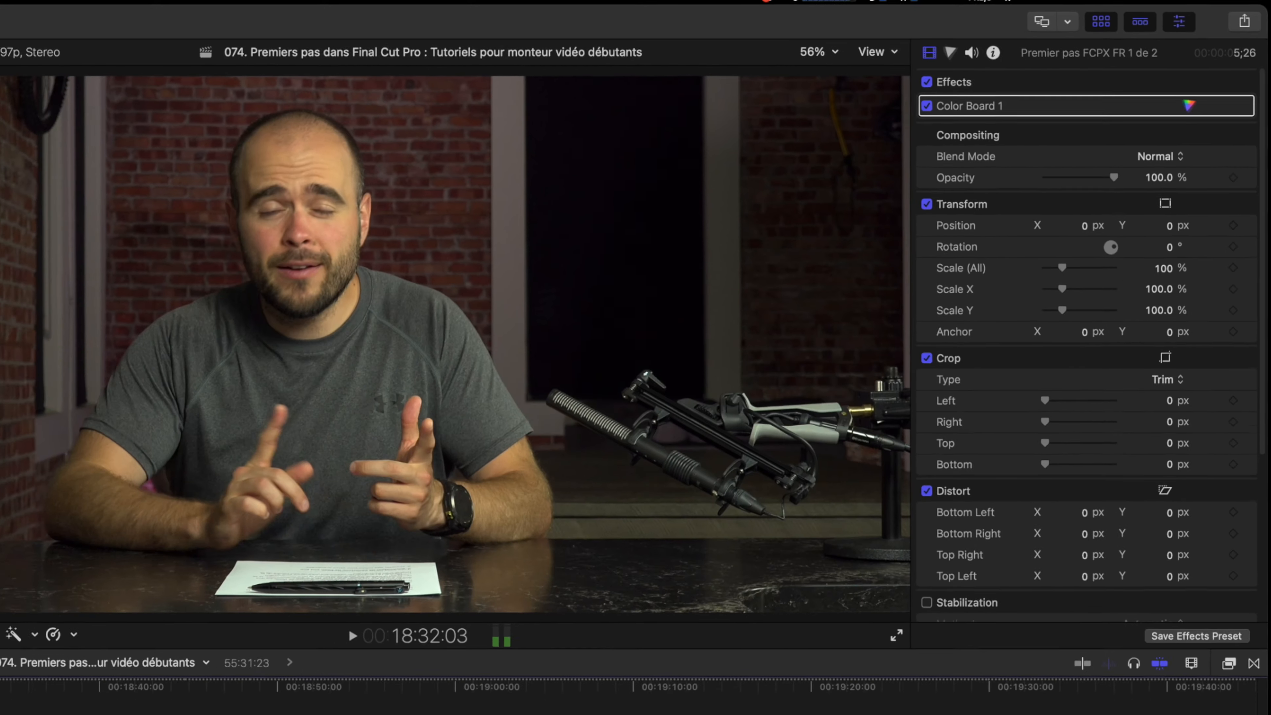
right_click(489, 592)
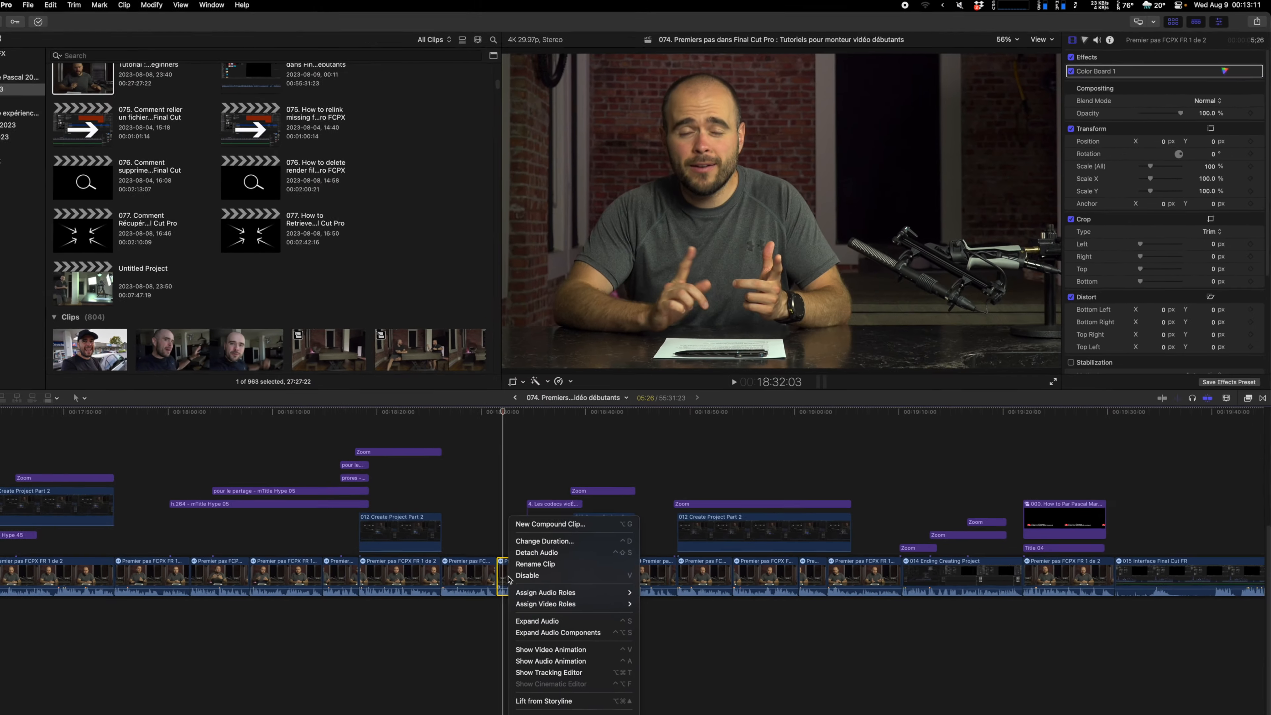
left_click(490, 592)
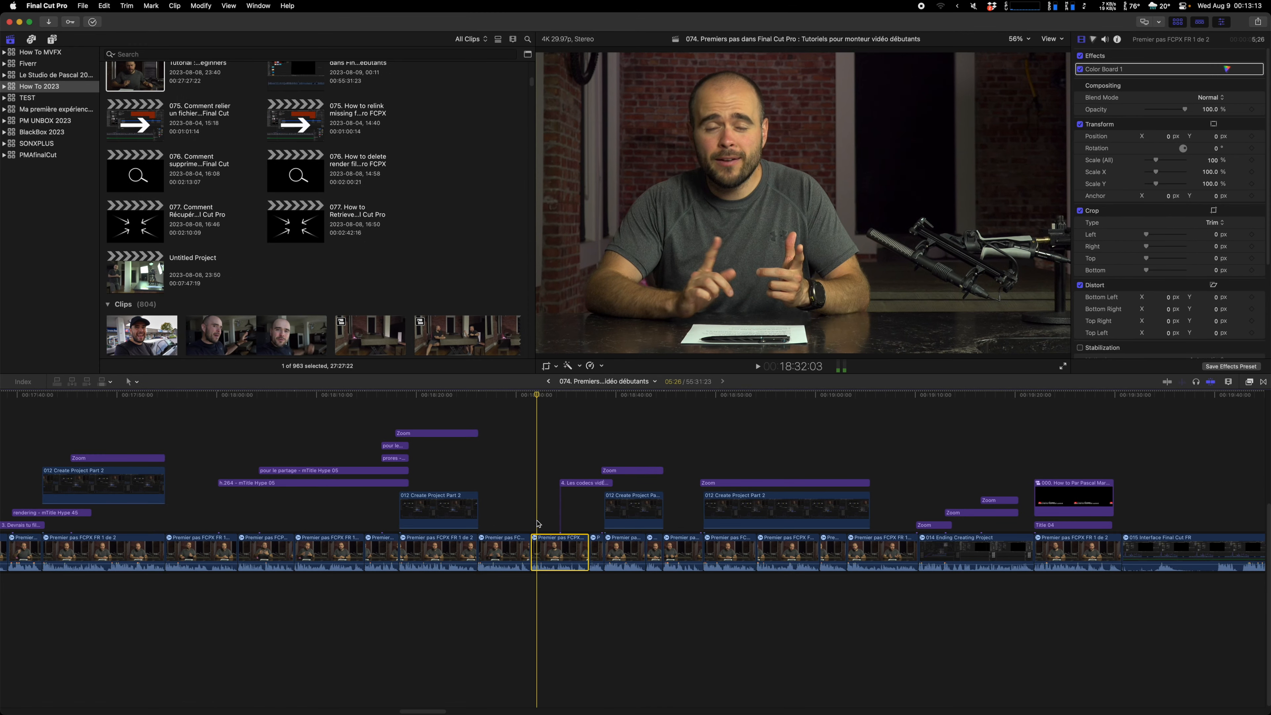
Open Untitled Project and connect the 007 White dot effect clip above the 9 Multicam EN clip at the playhead.
double_click(139, 278)
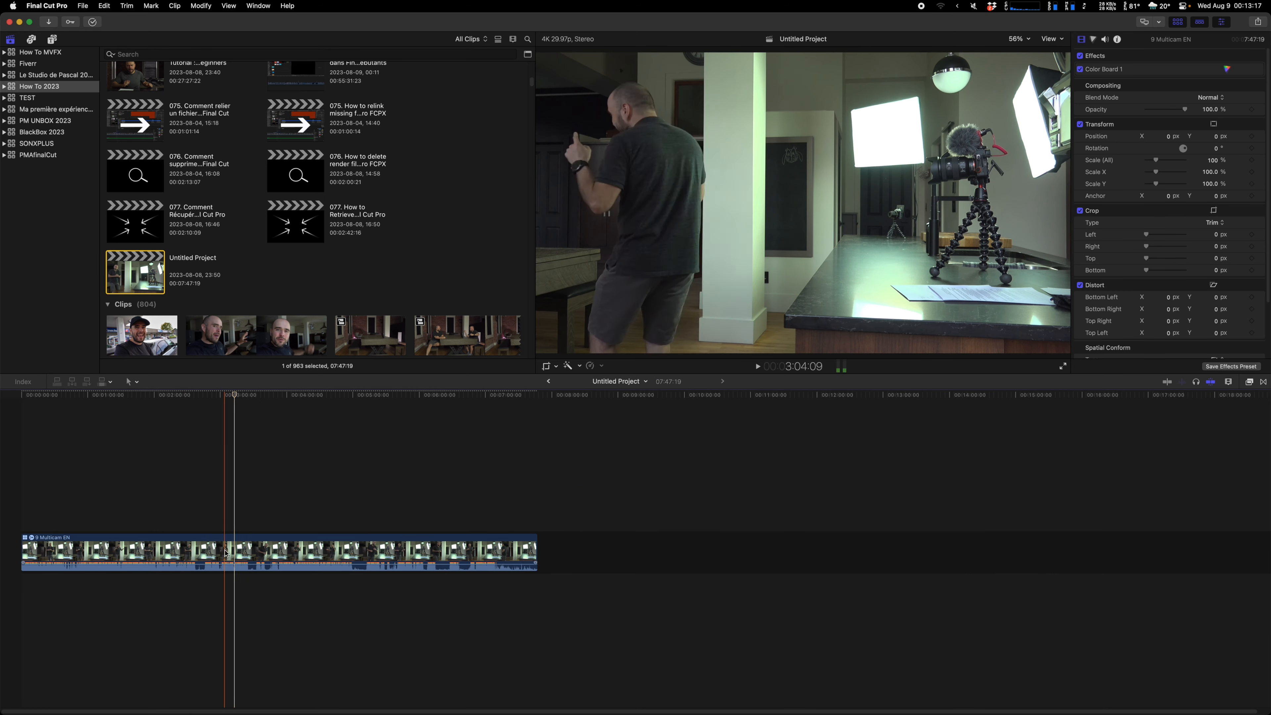
left_click(226, 553)
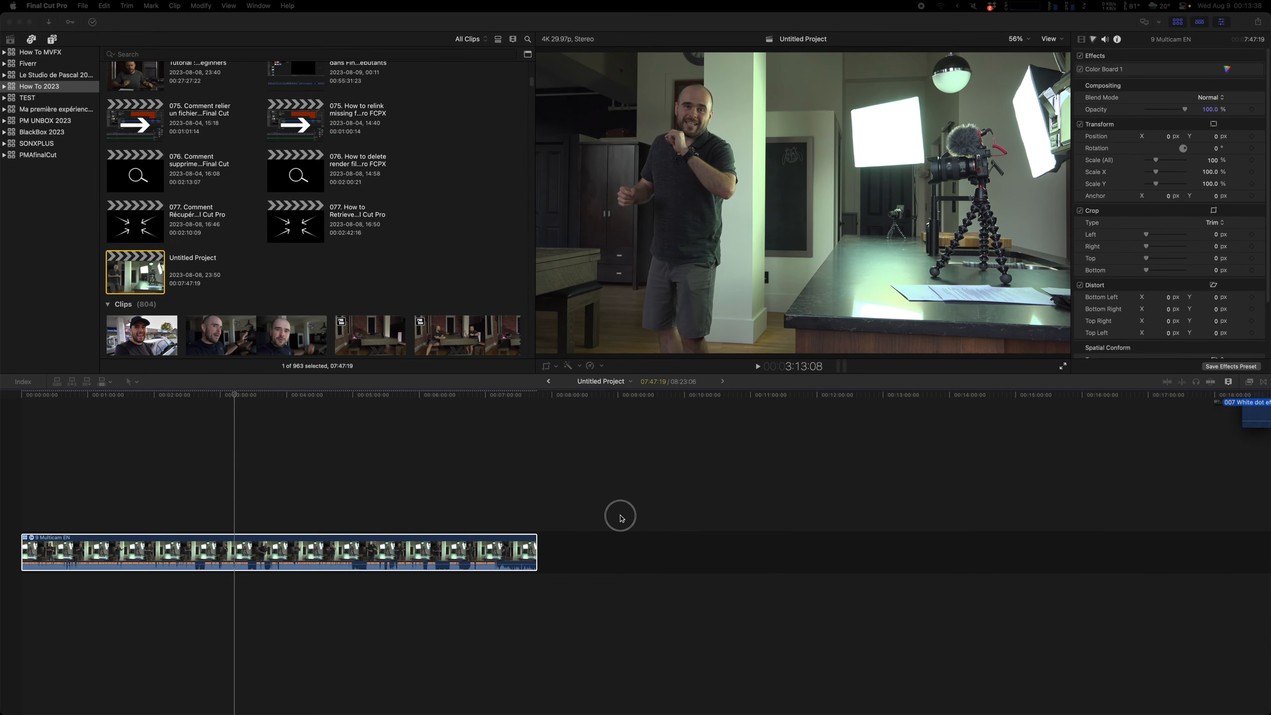
left_click_drag(621, 518, 232, 509)
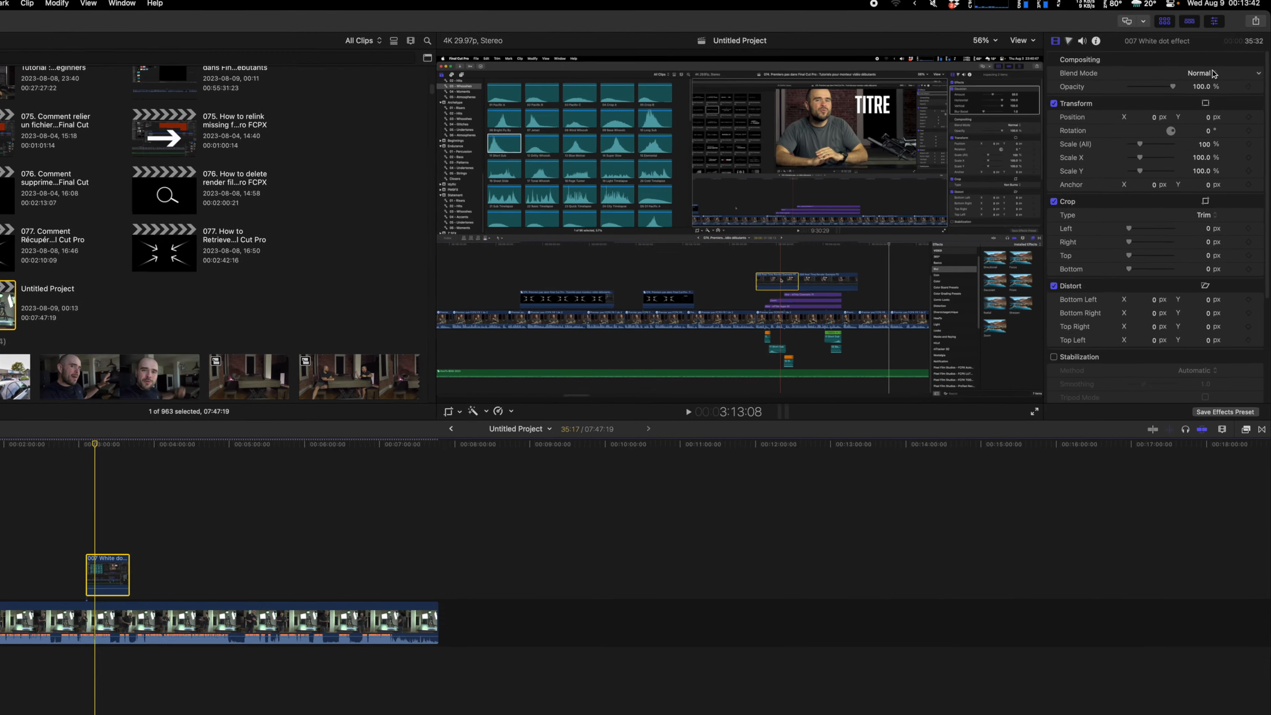
Try the Darken, Multiply and Overlay blend modes on the 007 White dot effect clip, and try the multicam clip's Opacity setting.
left_click(1210, 67)
left_click(1226, 98)
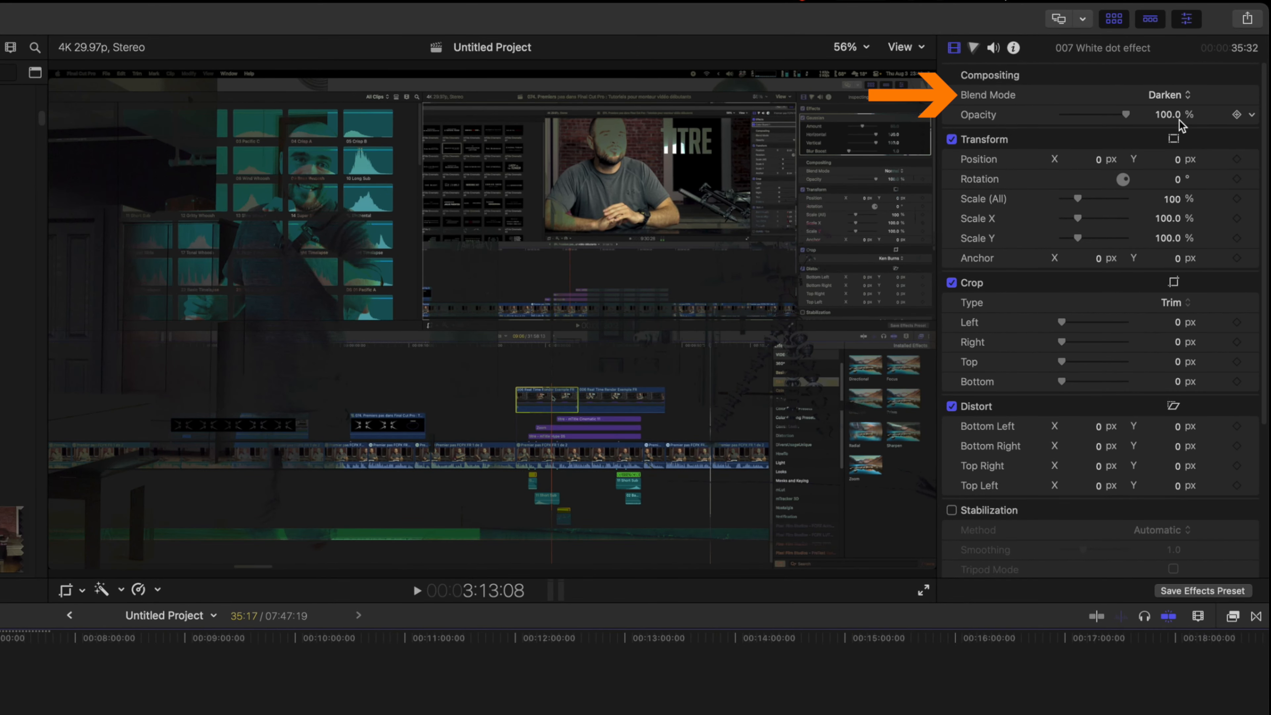
left_click(1173, 96)
left_click(1176, 115)
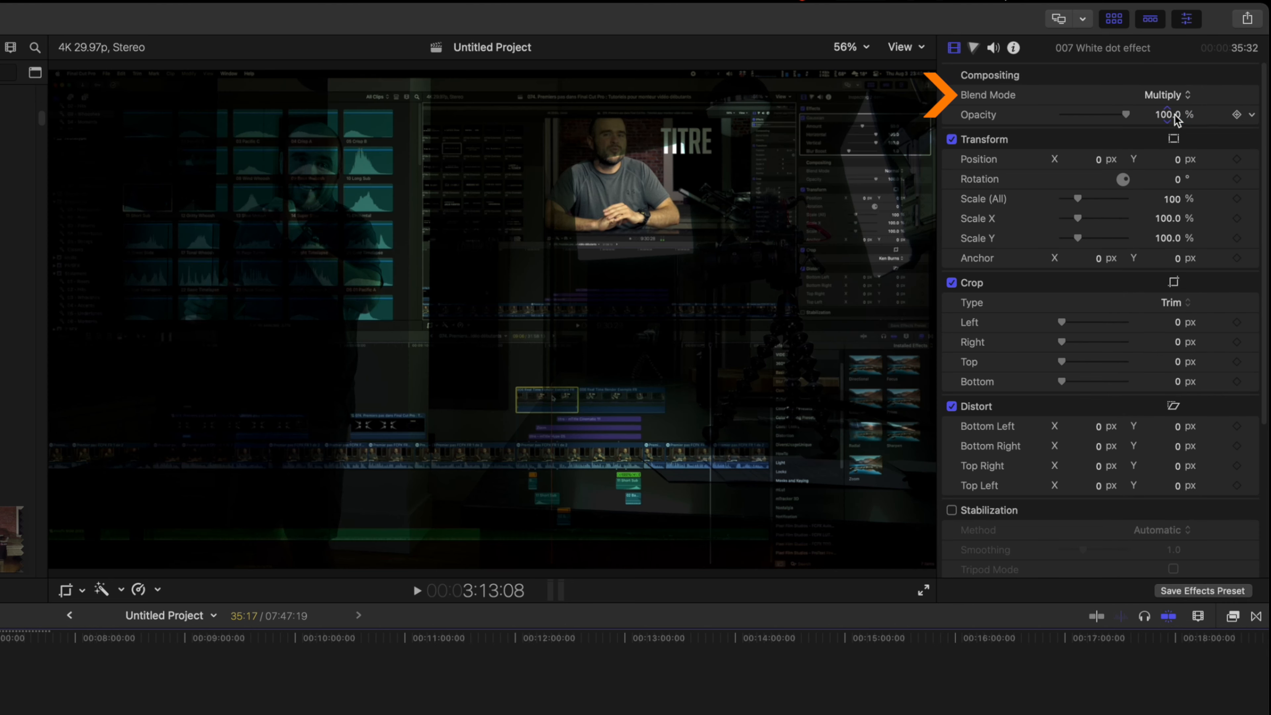
left_click(1173, 95)
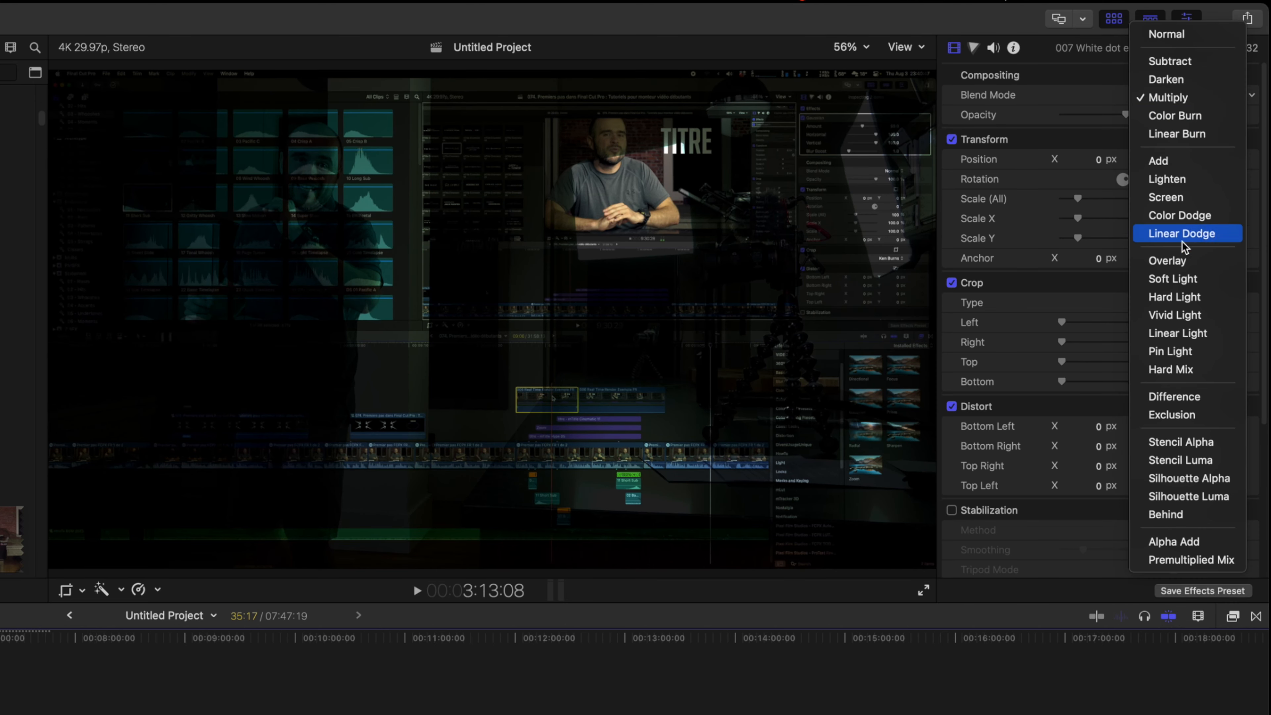
left_click(1185, 262)
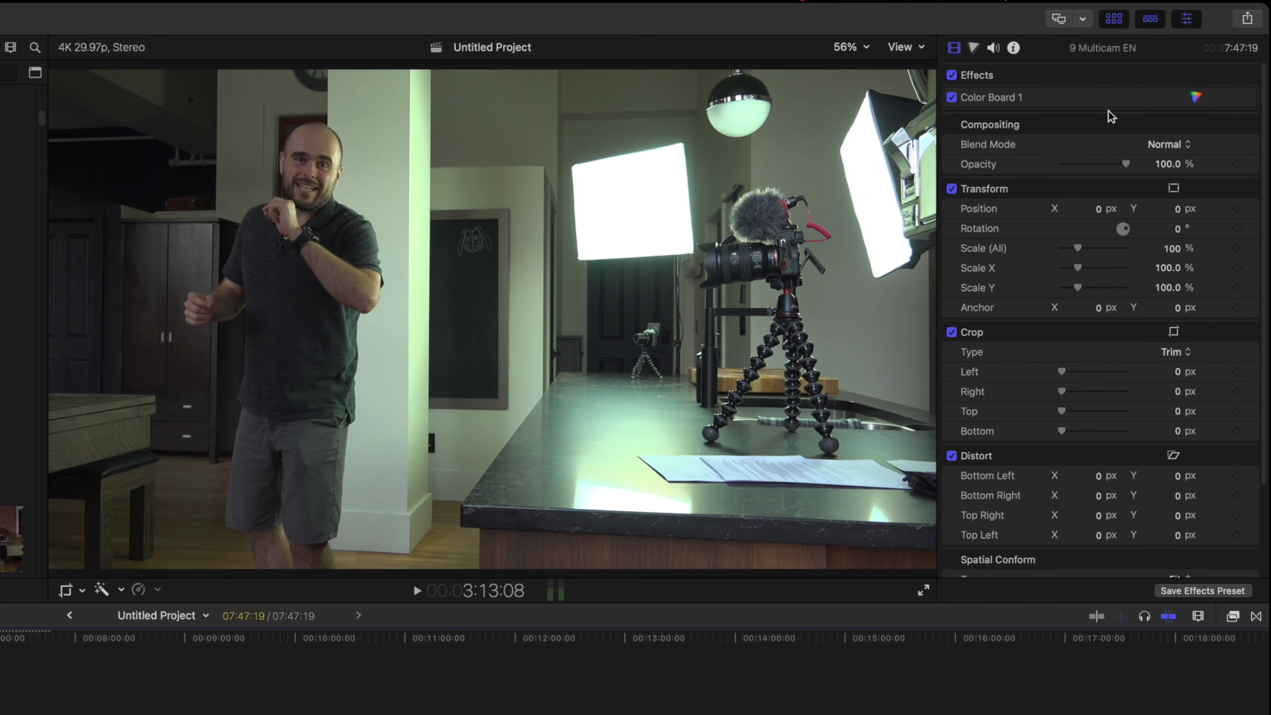
mouse_move(1167, 166)
left_mouse_down()
mouse_move(1110, 167)
mouse_move(1191, 164)
mouse_move(1167, 168)
left_mouse_up()
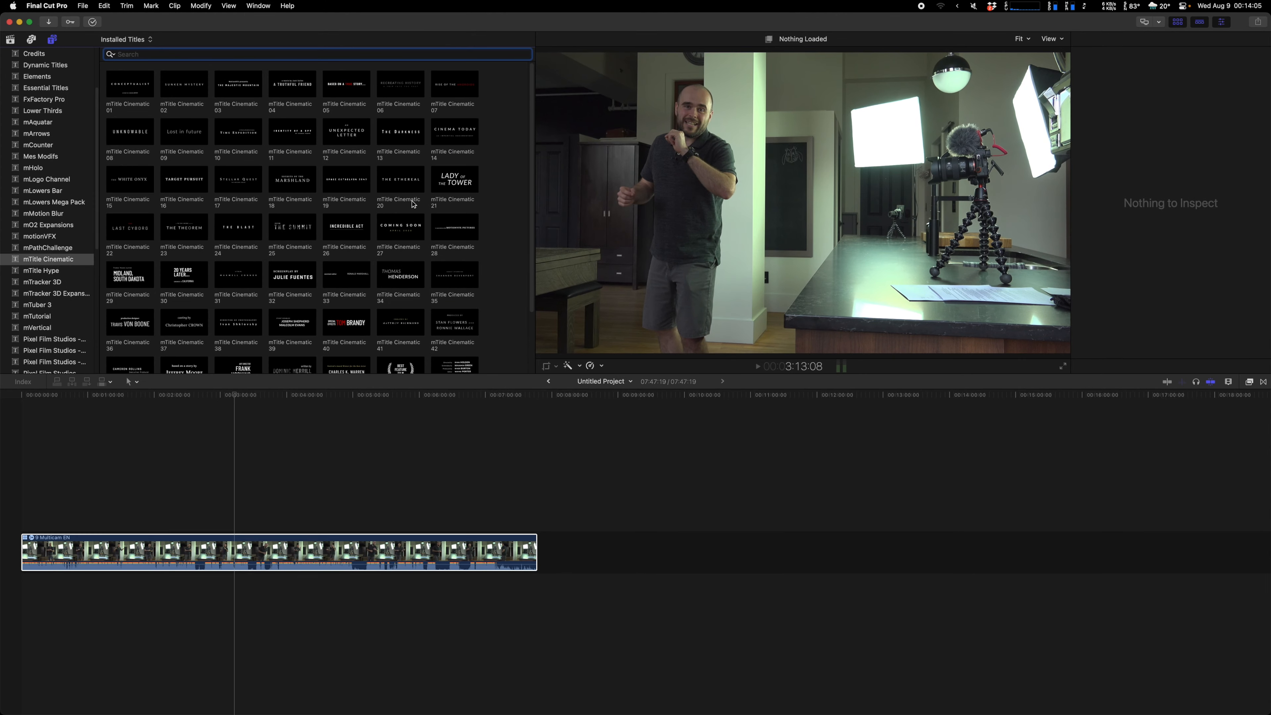
Add the mTitle Cinematic 21 title above the multicam clip just before the playhead and play it until its text appears.
left_click_drag(454, 179, 229, 521)
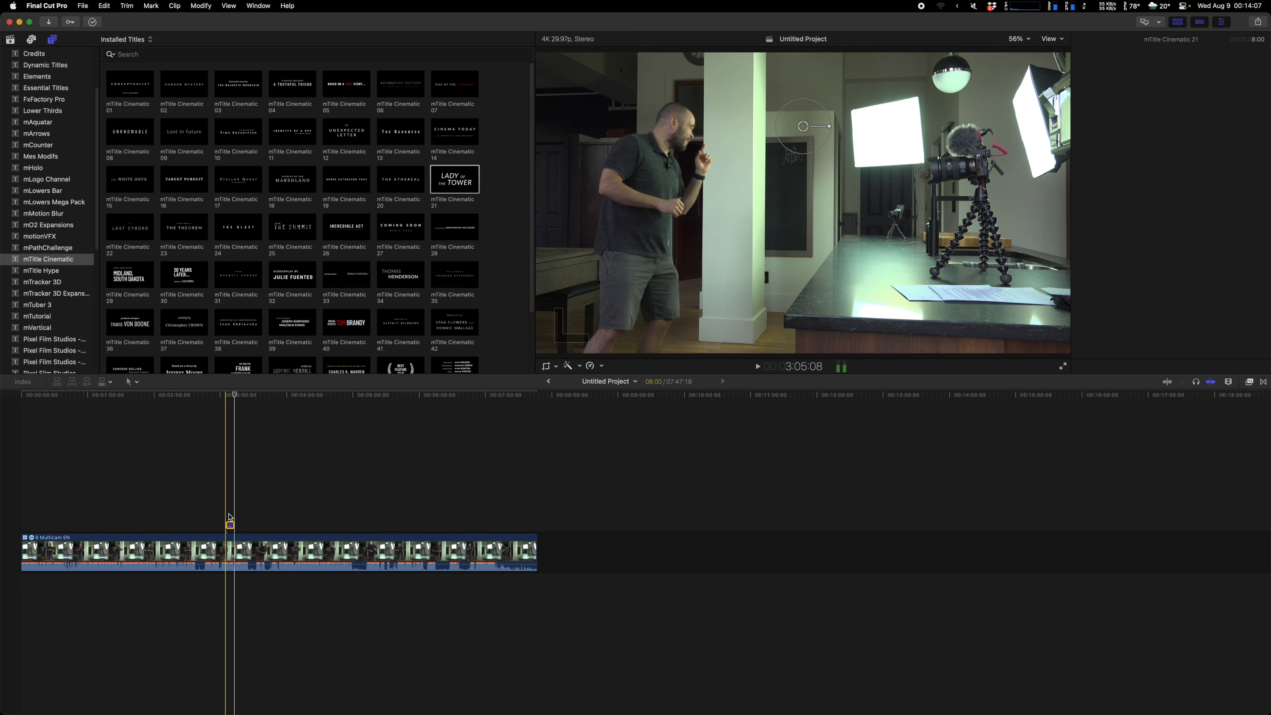
key("space")
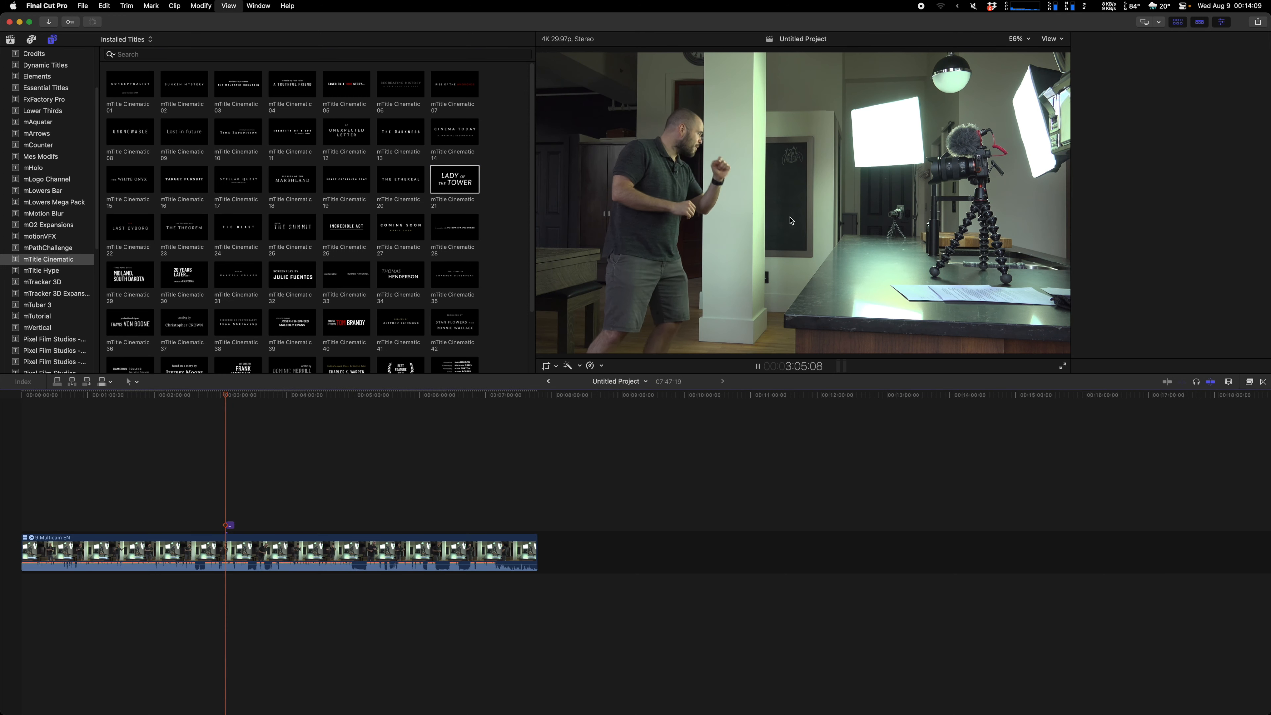
left_click(1221, 22)
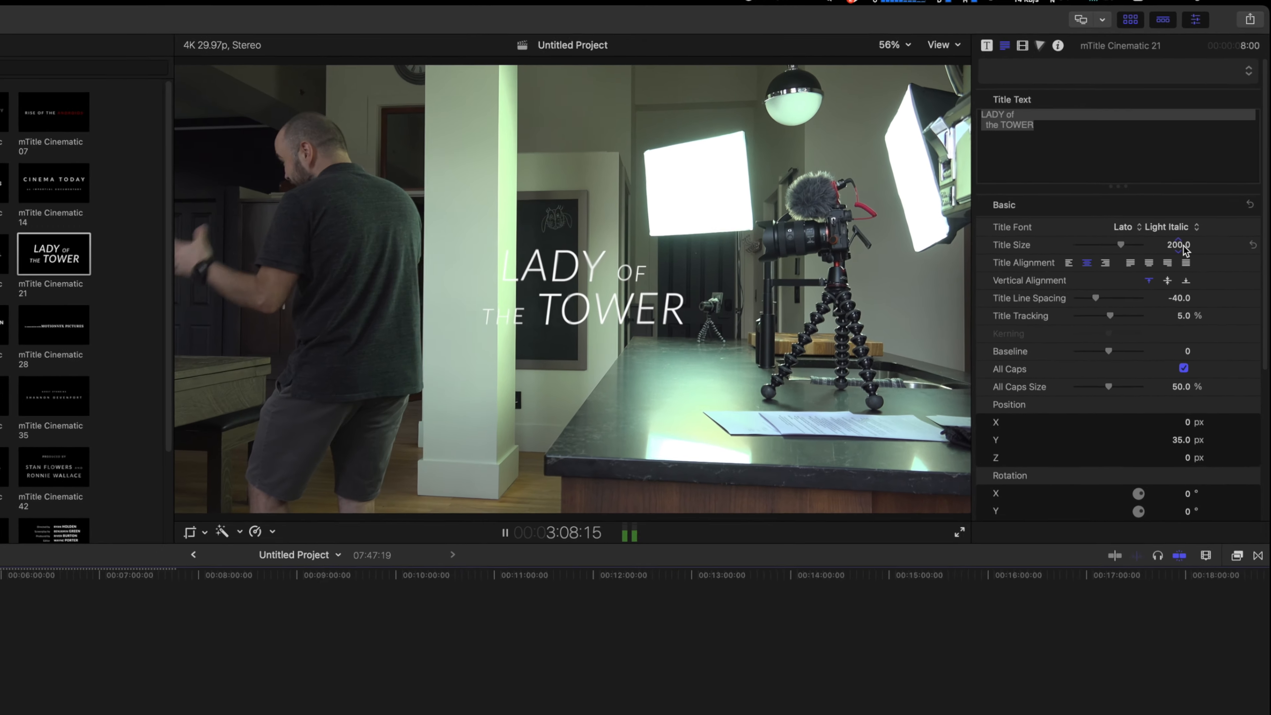
key("space")
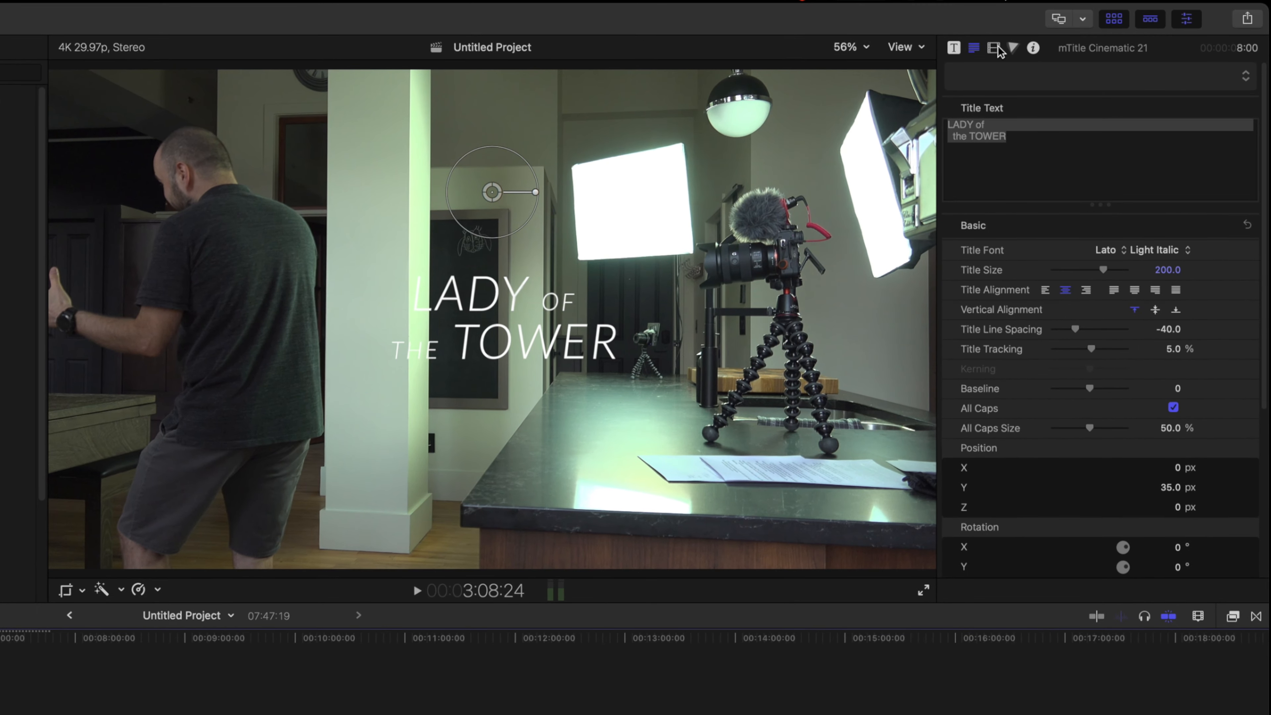
Lower the LADY of the TOWER title's opacity to 8.74% and delete the title from the timeline.
left_click(1002, 47)
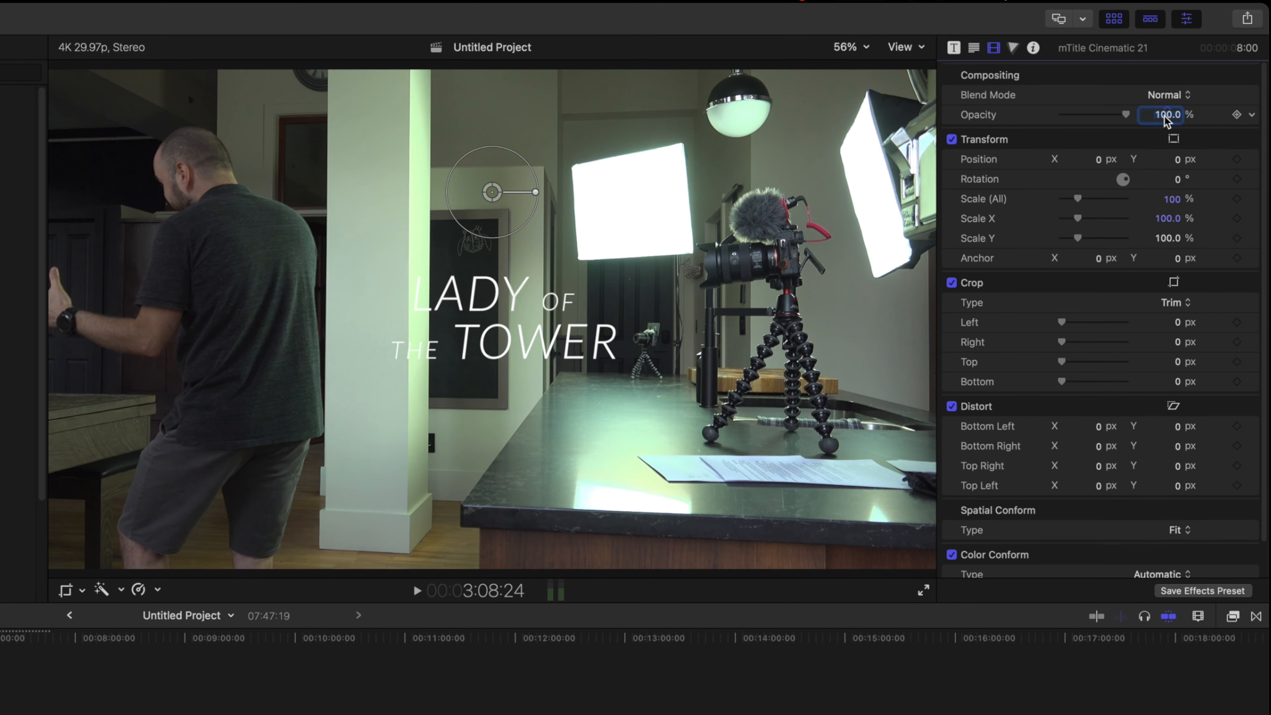
left_click_drag(1166, 115, 1167, 114)
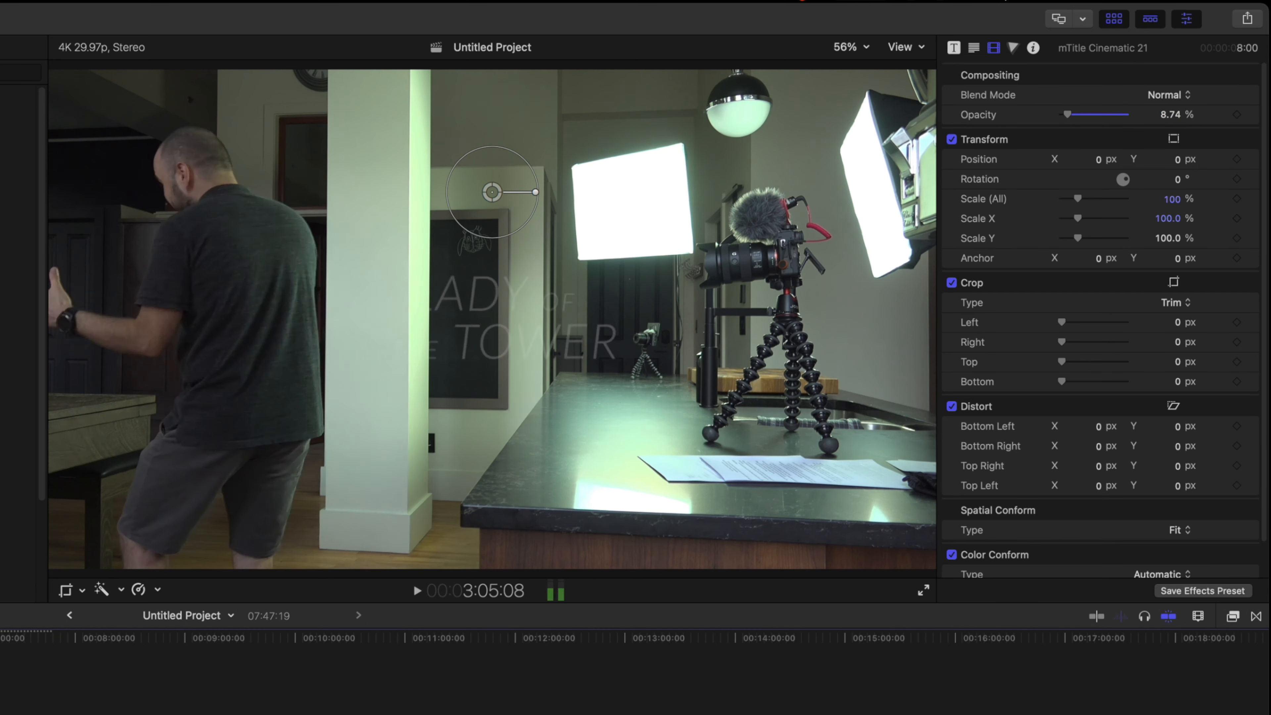
key("BackSpace")
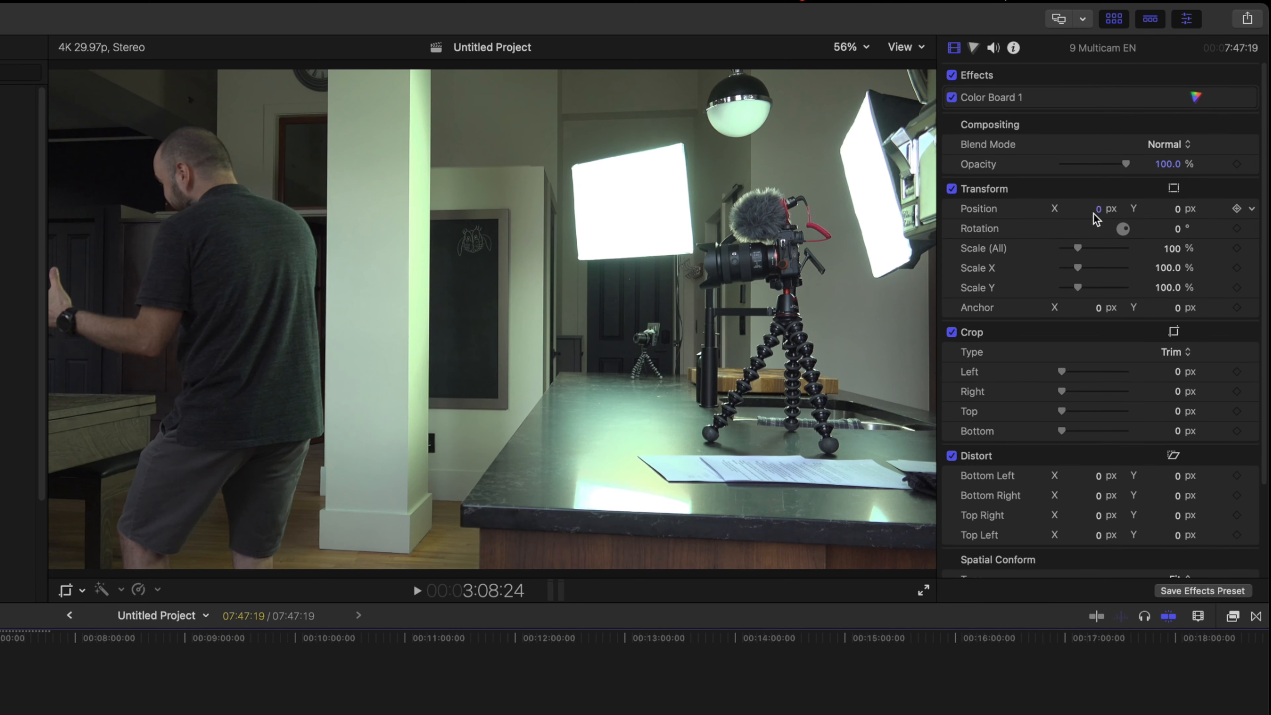
Try a horizontal position of -391 px, a rotation of 24° and a different scale on the multicam clip, undoing each change.
left_click_drag(1094, 219, 1099, 214)
key("super+z")
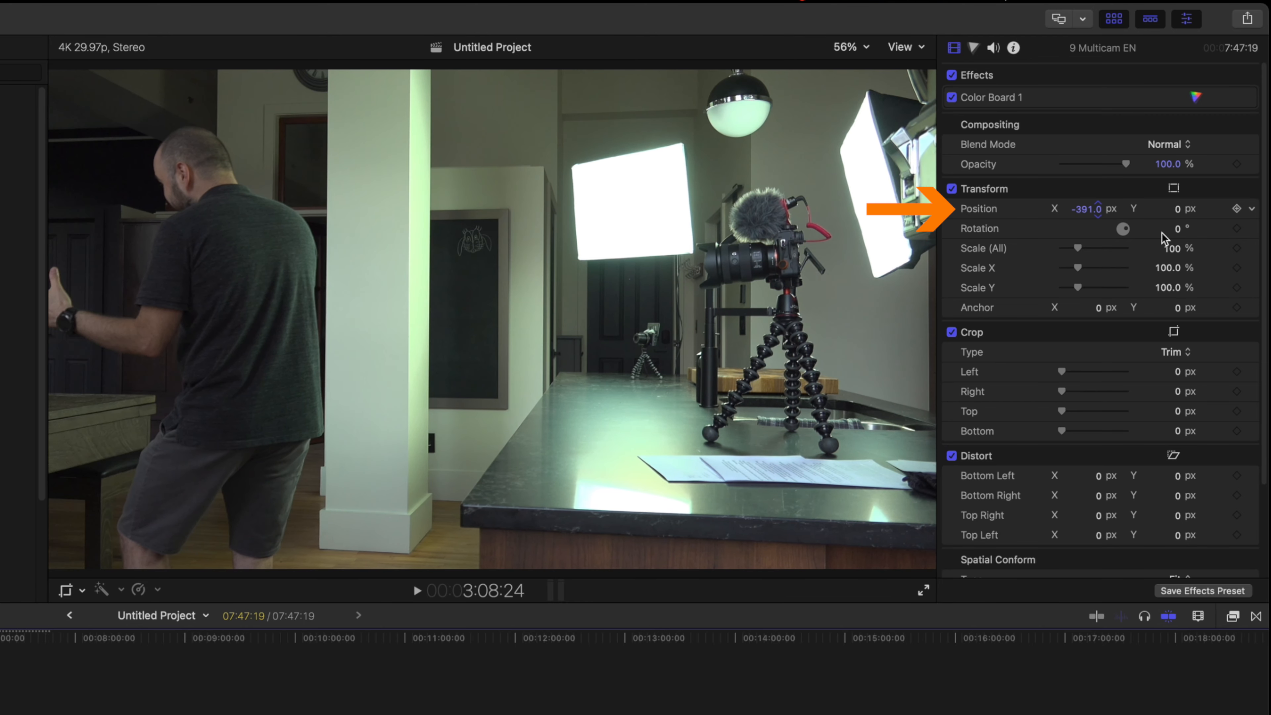
left_click_drag(1176, 229, 1176, 210)
key("super+z")
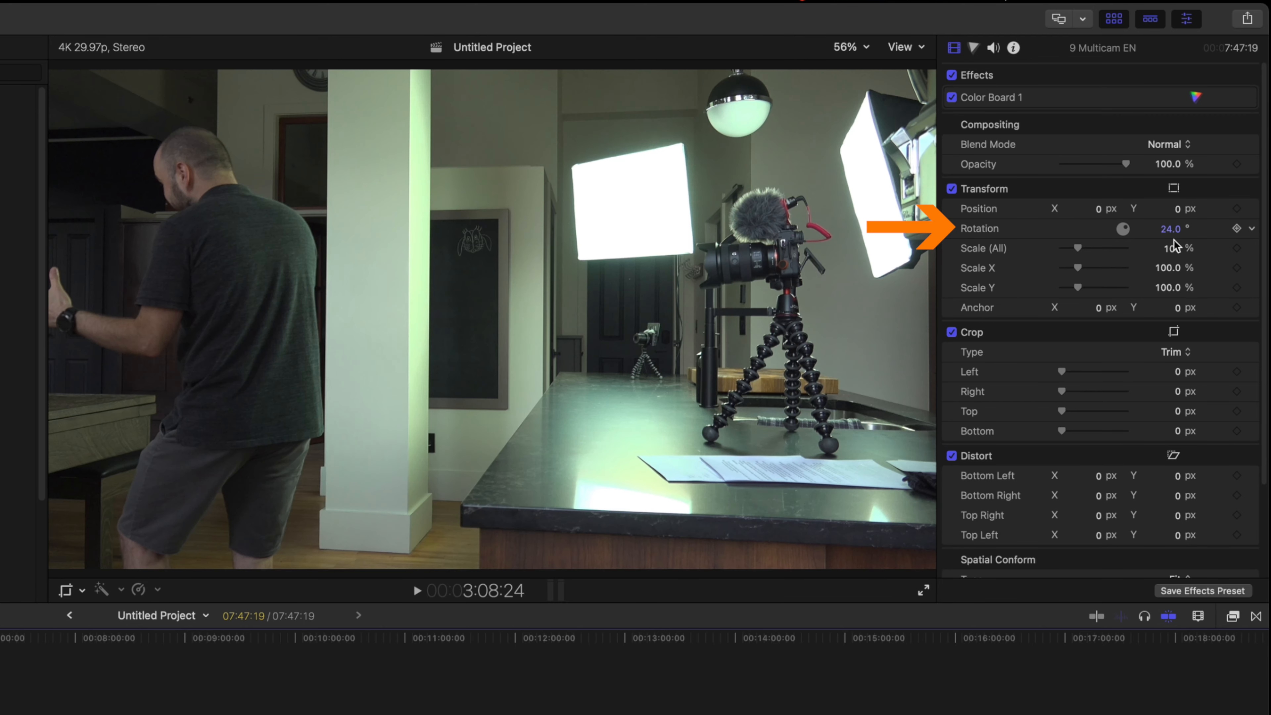
left_click_drag(1172, 252, 1172, 254)
key("super+z")
Try distorting the multicam clip by moving its bottom-right corner to X -2570 px, and undo the distortion.
left_click_drag(1052, 376, 995, 403)
scroll(1016, 400, "down", 2)
scroll(1016, 400, "down", 2)
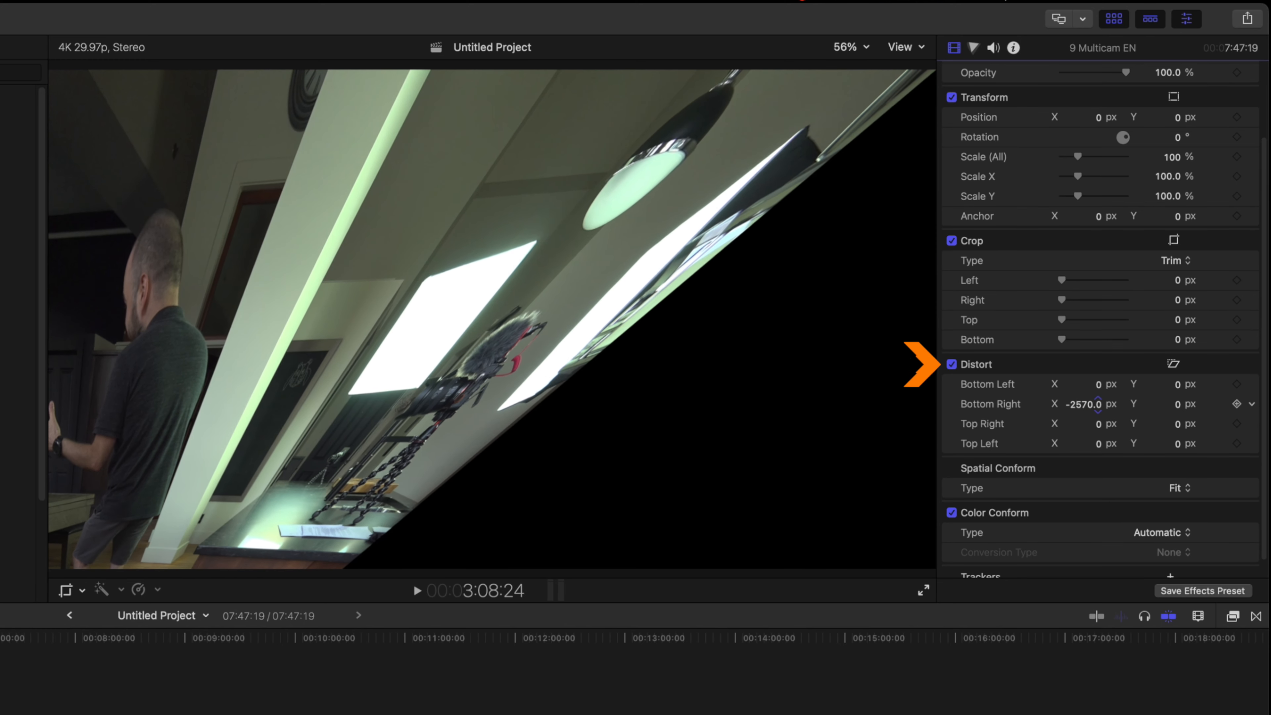
key("super+z")
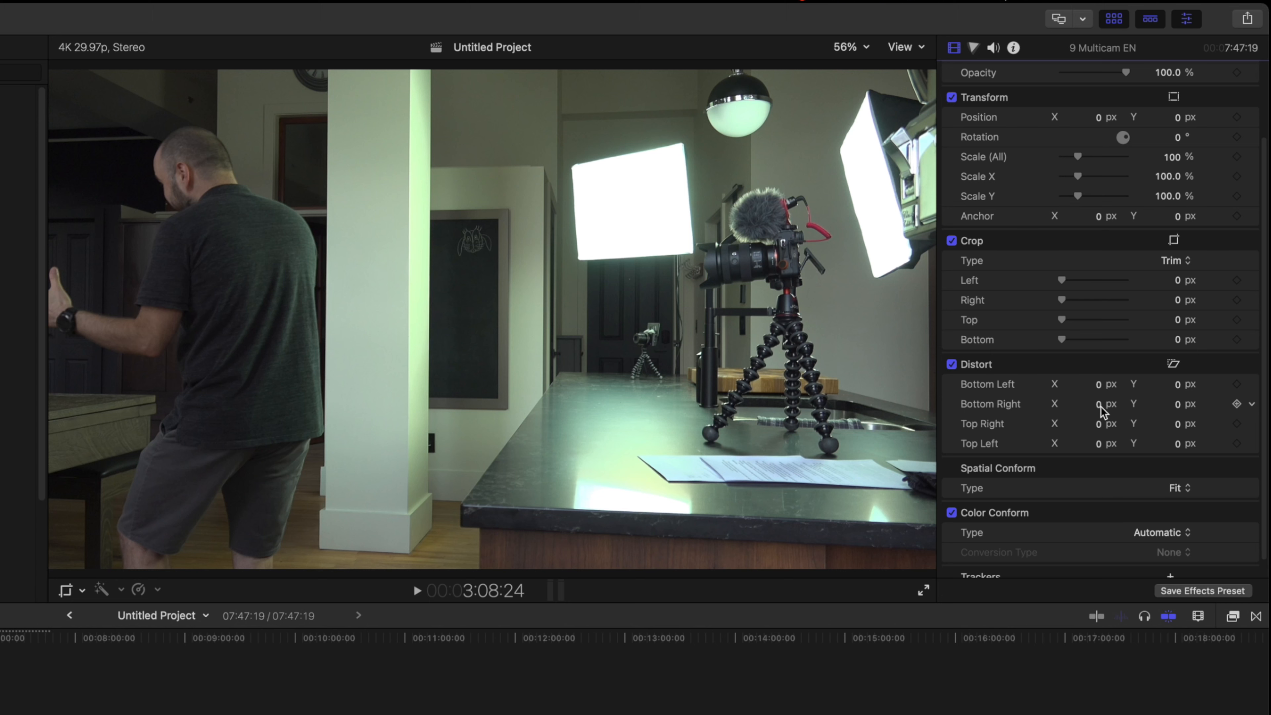
scroll(1104, 410, "down", 1)
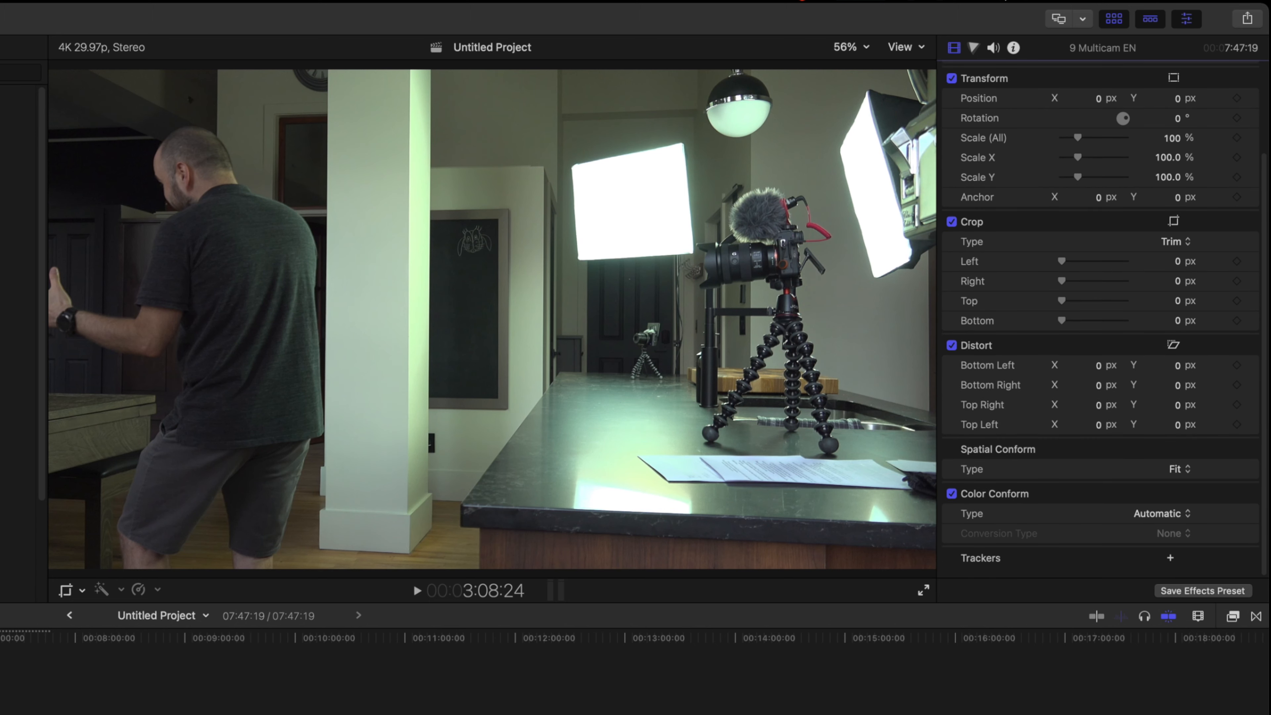
Show the multicam clip's color settings and switch to the Color & Effects workspace.
left_click(973, 48)
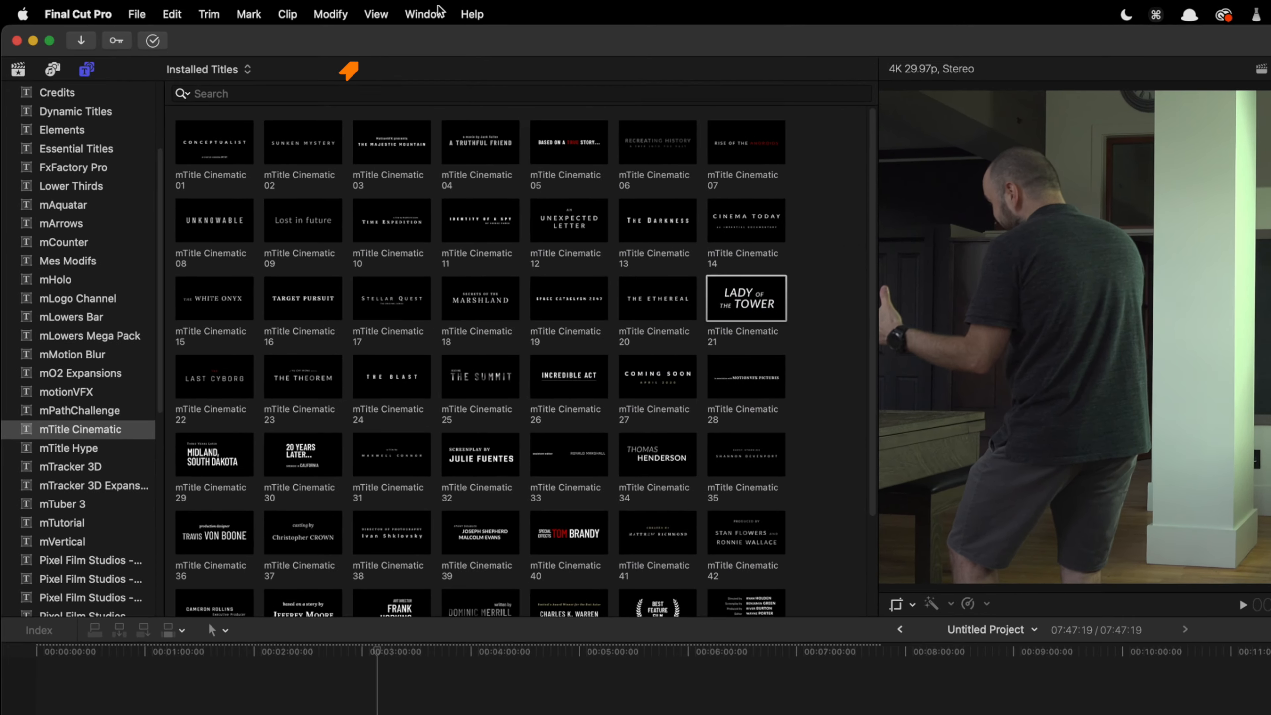
left_click(436, 12)
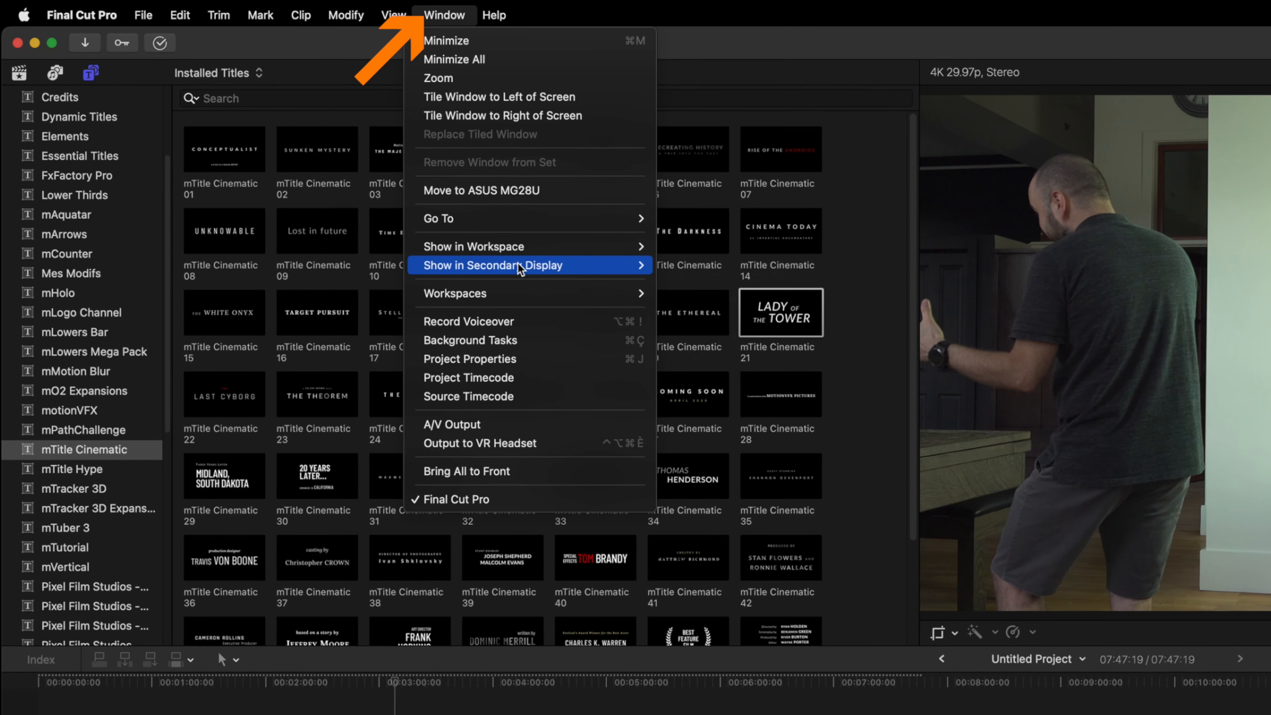
mouse_move(495, 282)
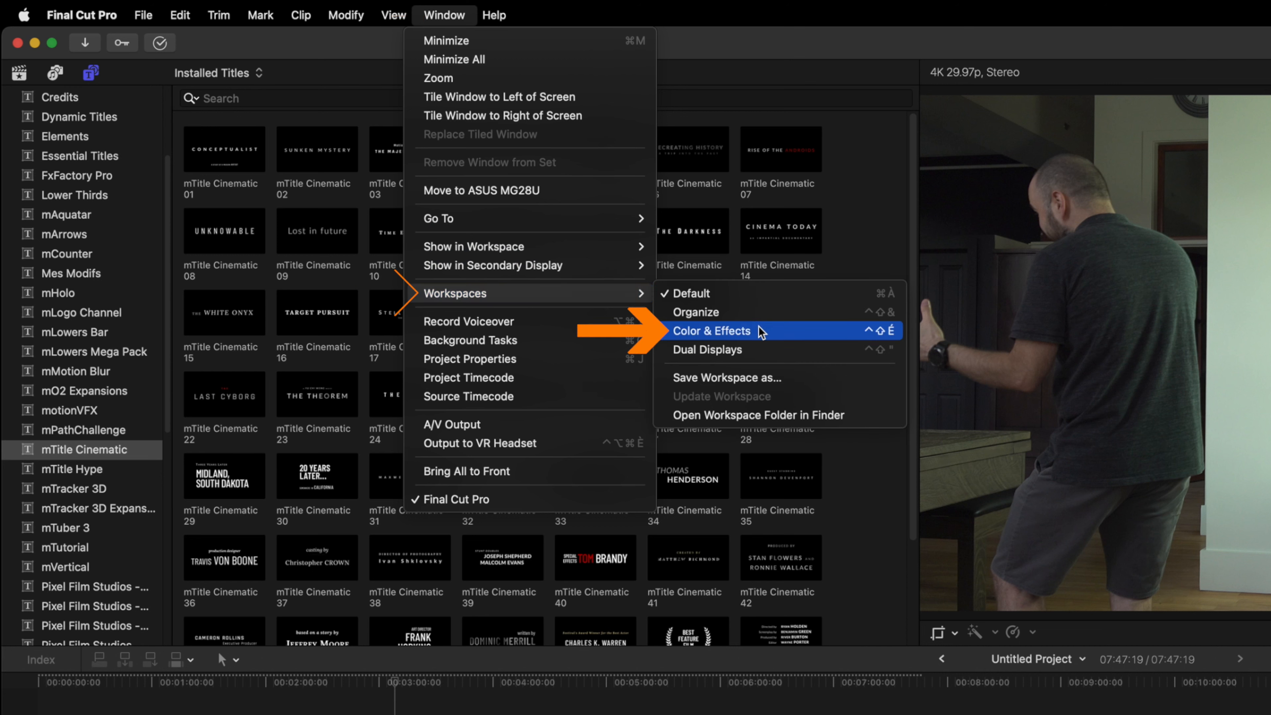
left_click(839, 331)
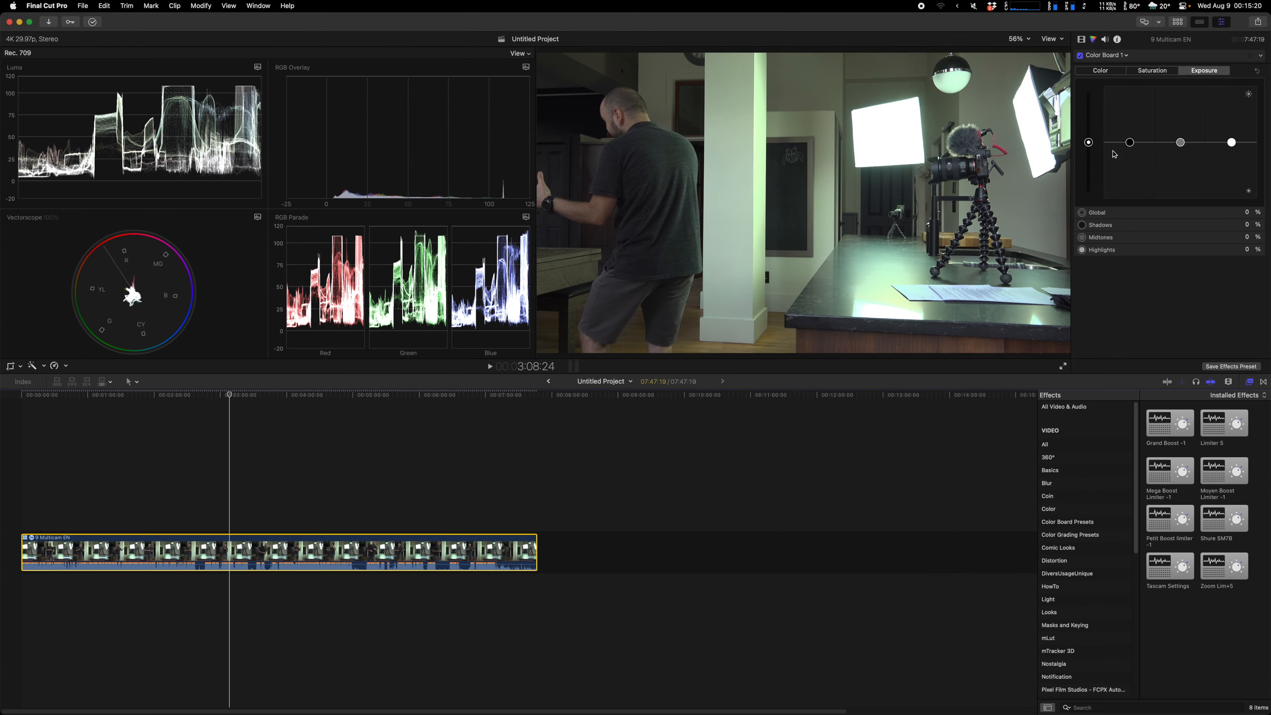
Try Color Board changes to the multicam clip's exposure, its global saturation at 93% and its global color, undoing each one.
left_click_drag(1091, 141, 1221, 86)
key("super+z")
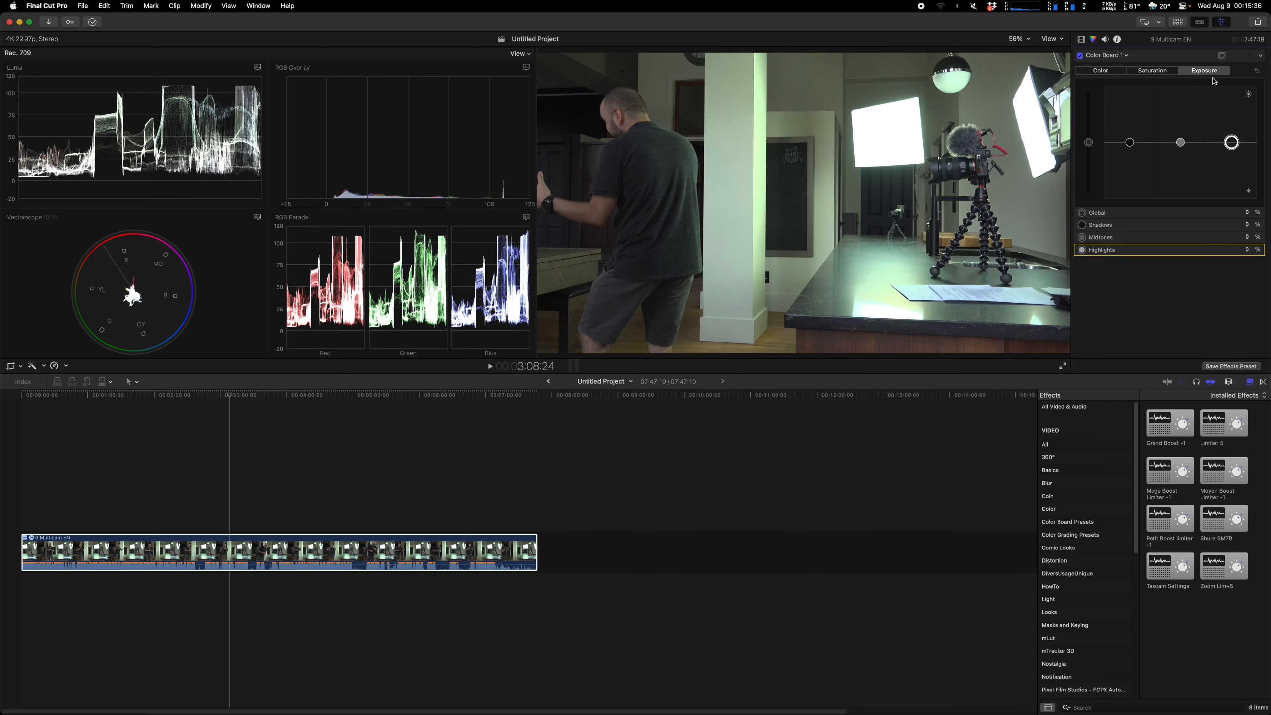
left_click_drag(1088, 142, 1090, 95)
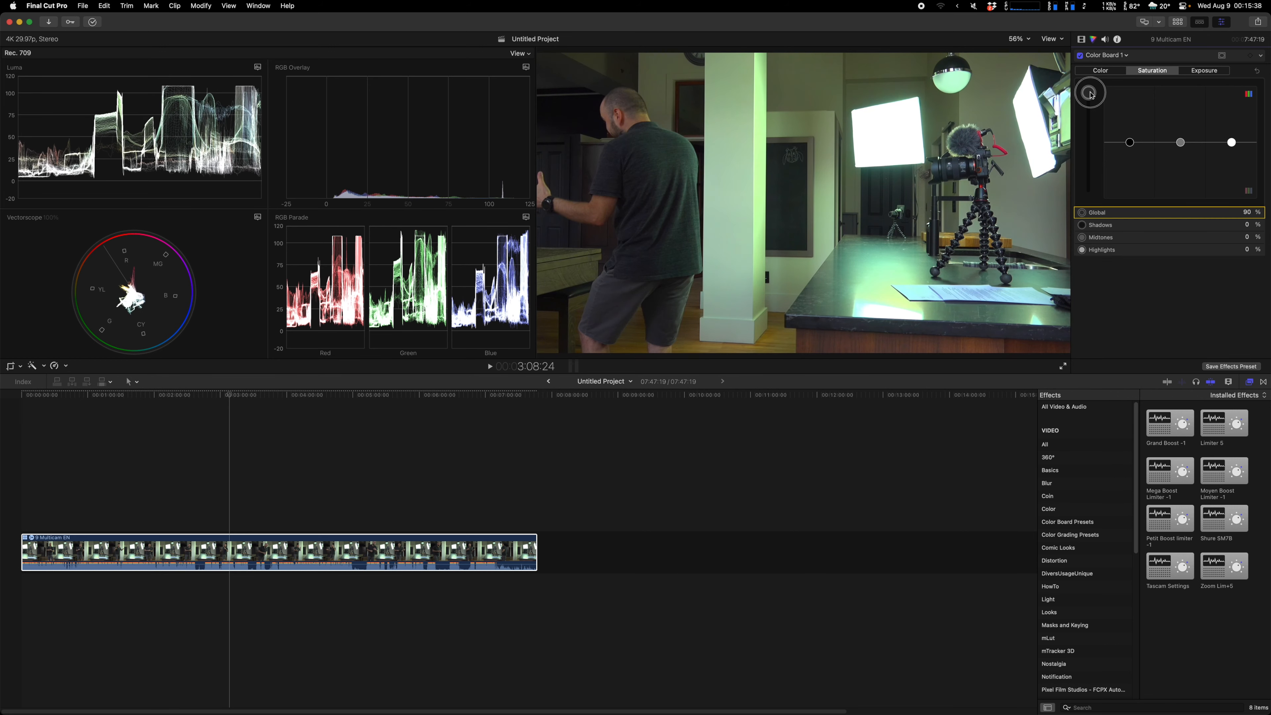
left_click_drag(1107, 184, 1092, 94)
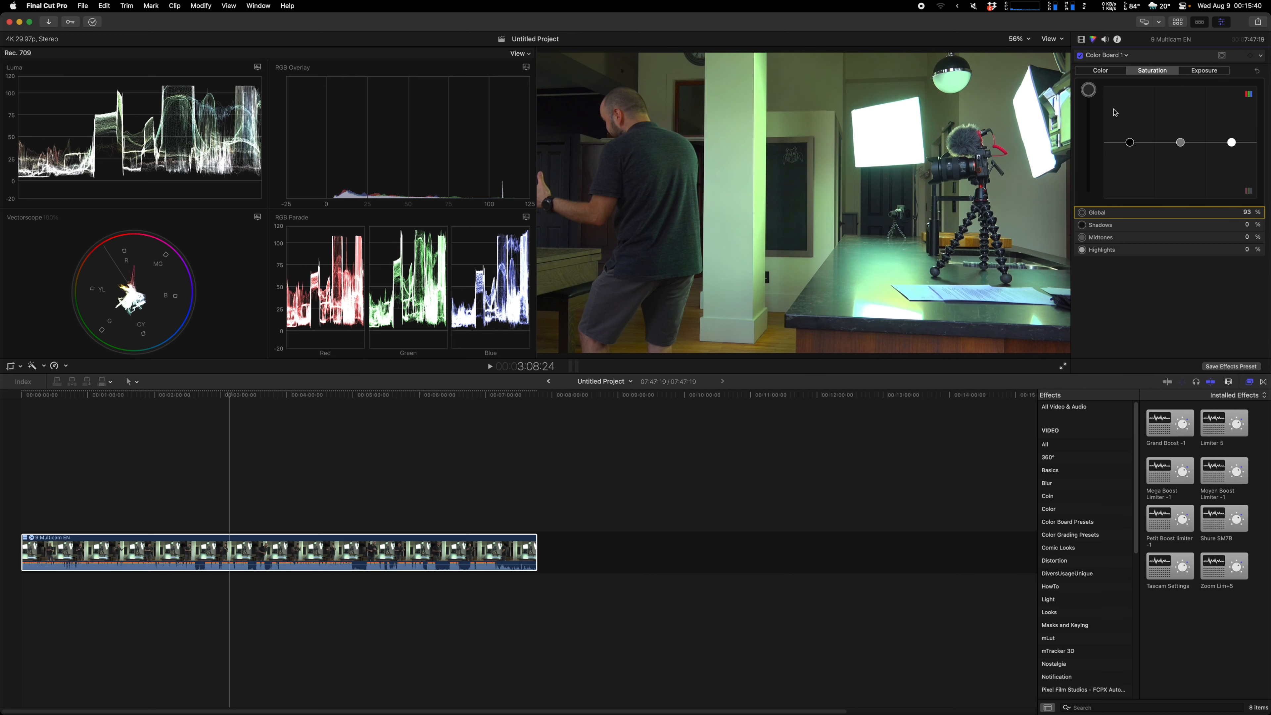
key("super+z")
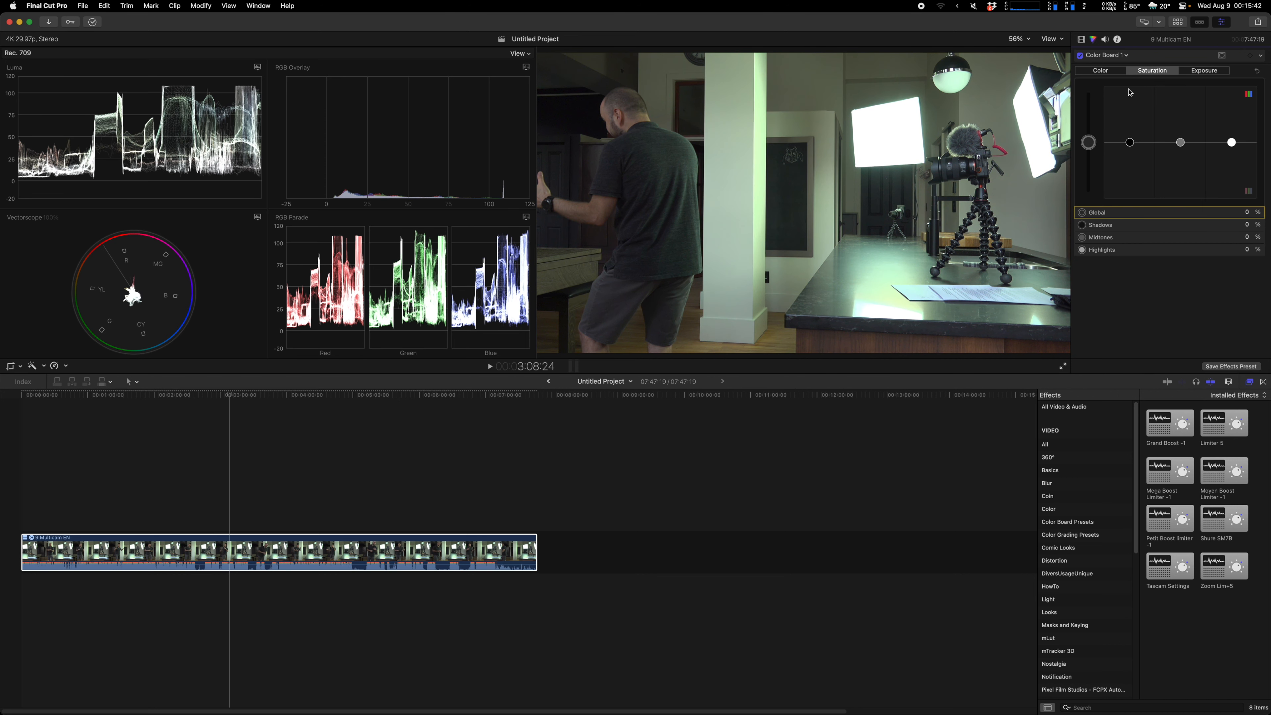
left_click(1103, 71)
left_click_drag(1138, 146, 1177, 145)
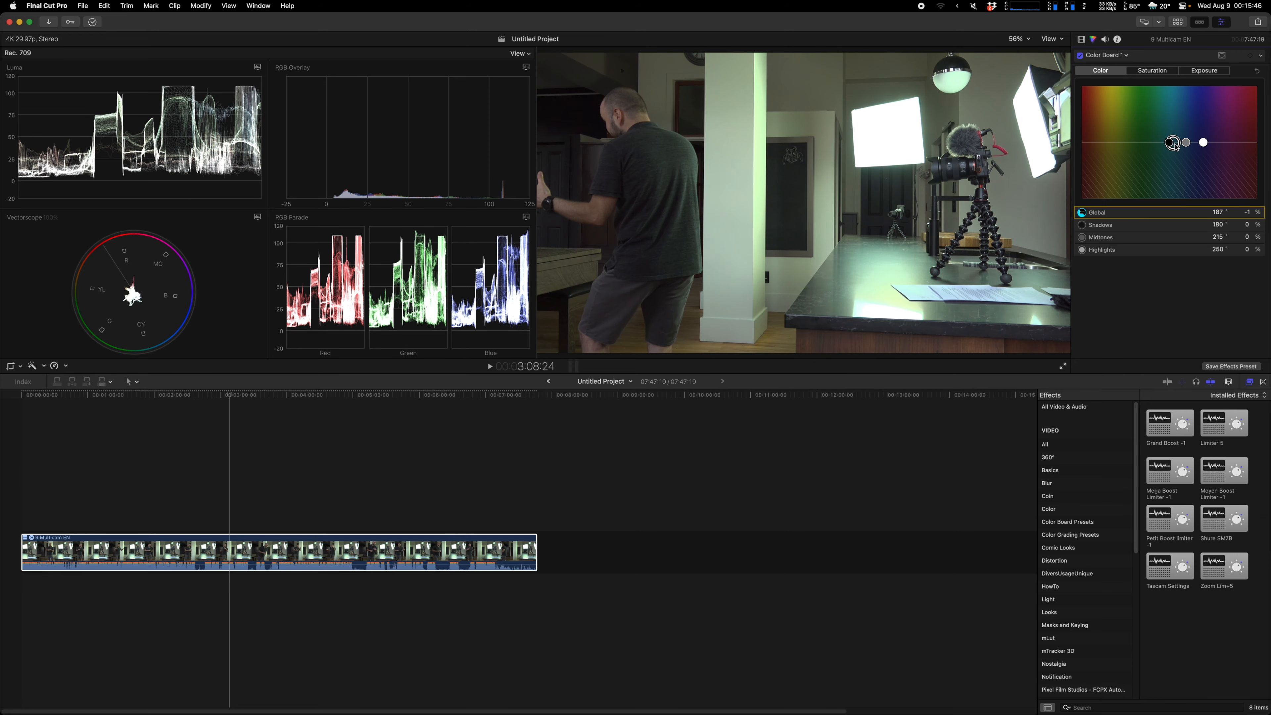
Add a Color Wheels correction, try shifting the midtones and the temperature, and undo the changes along with the correction.
left_click(1110, 59)
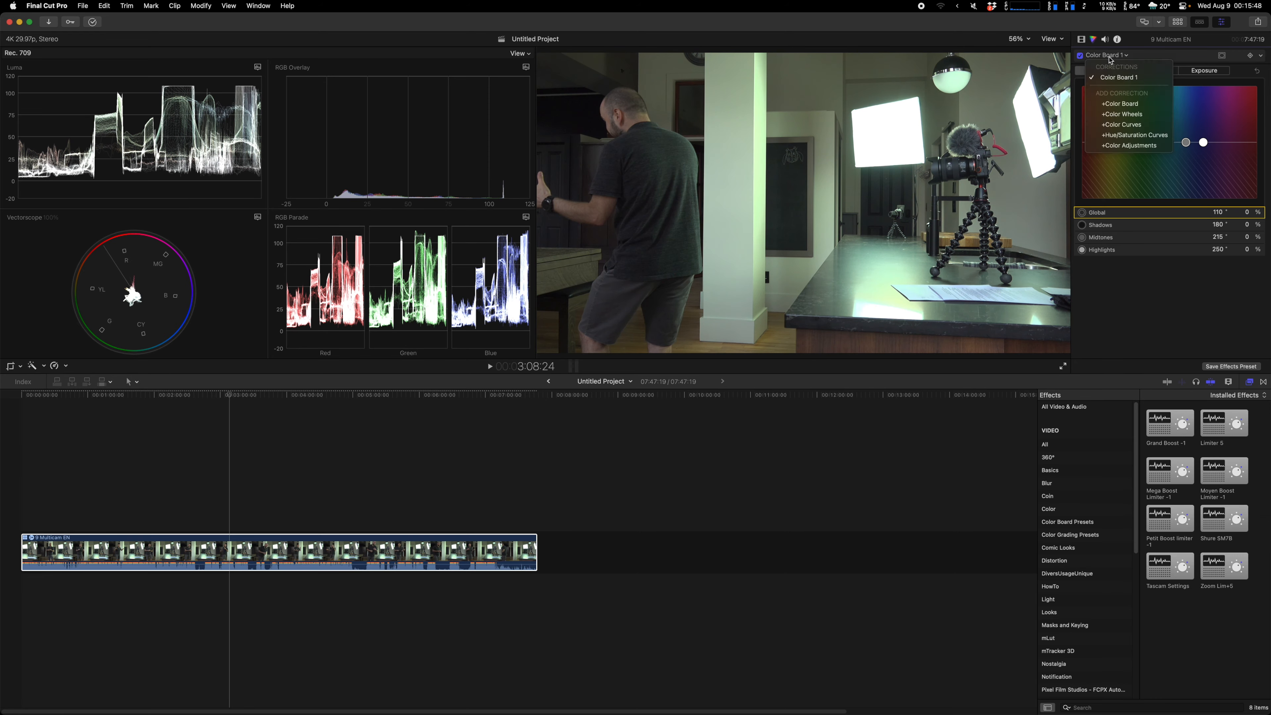
left_click(1133, 115)
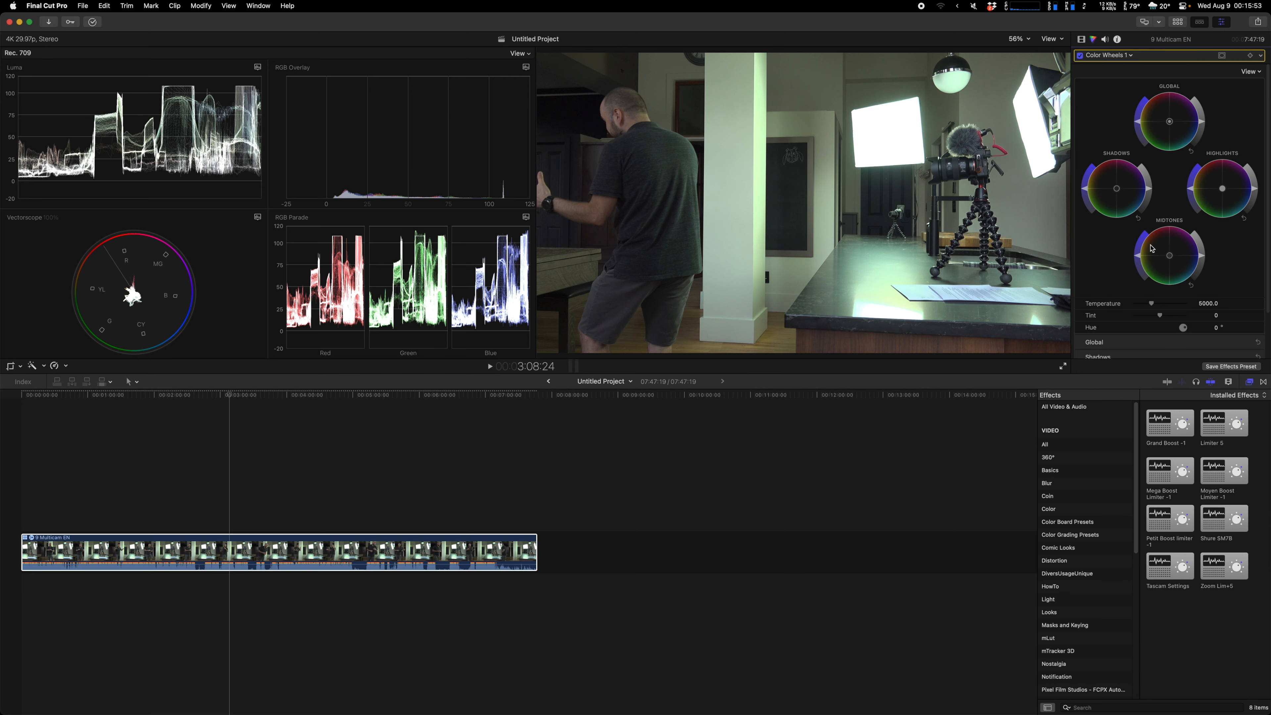
scroll(1150, 244, "down", 2)
left_click_drag(1163, 231, 1184, 262)
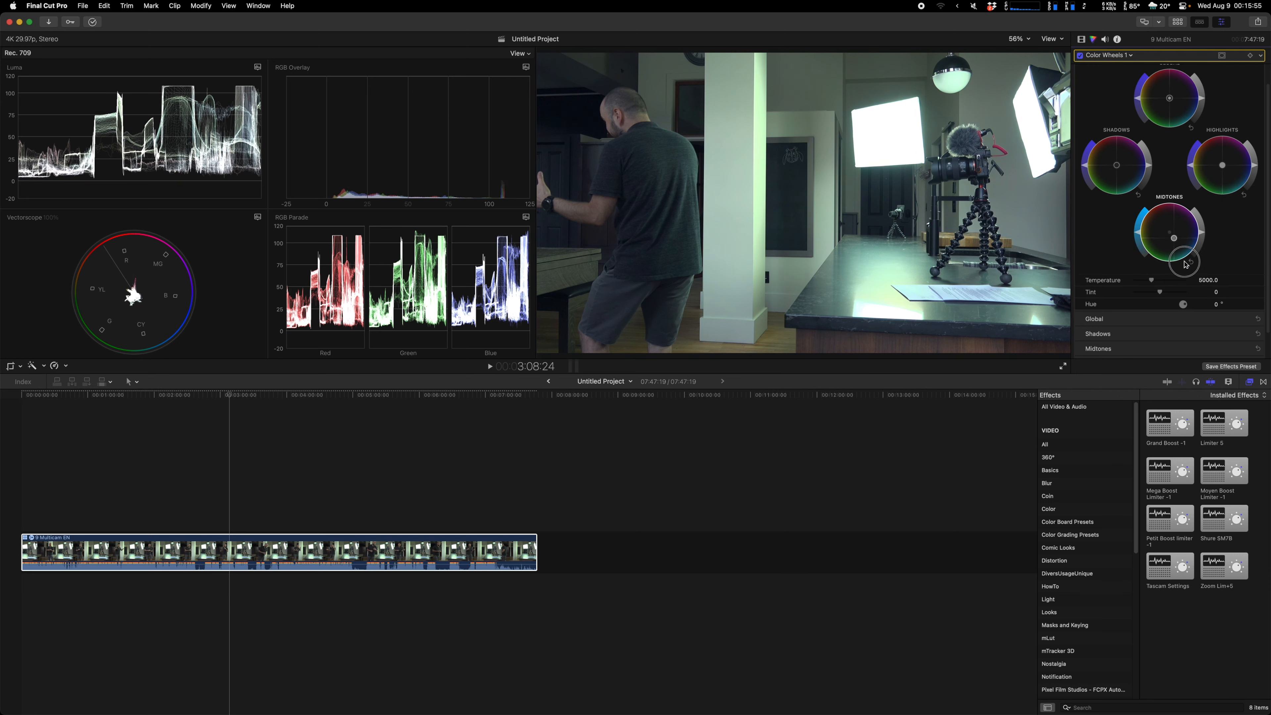
left_click(1190, 262)
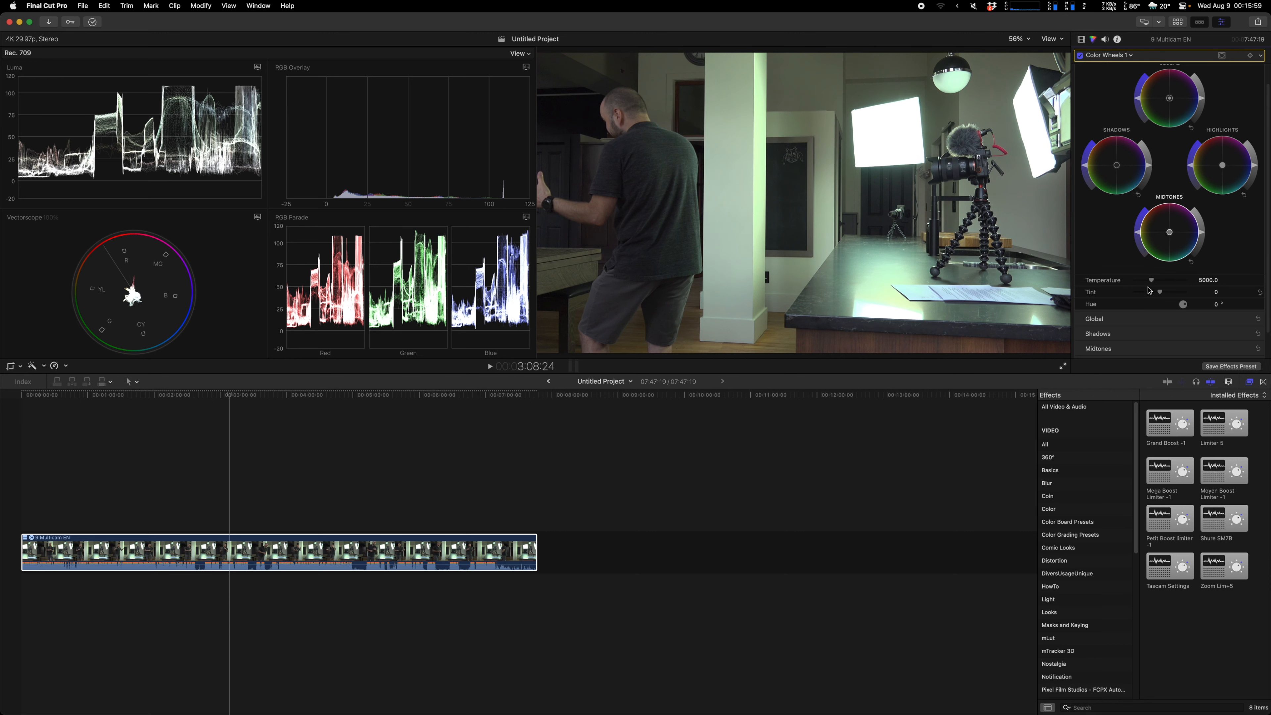
left_click_drag(1149, 281, 1088, 294)
key("super+z")
key("super+z")
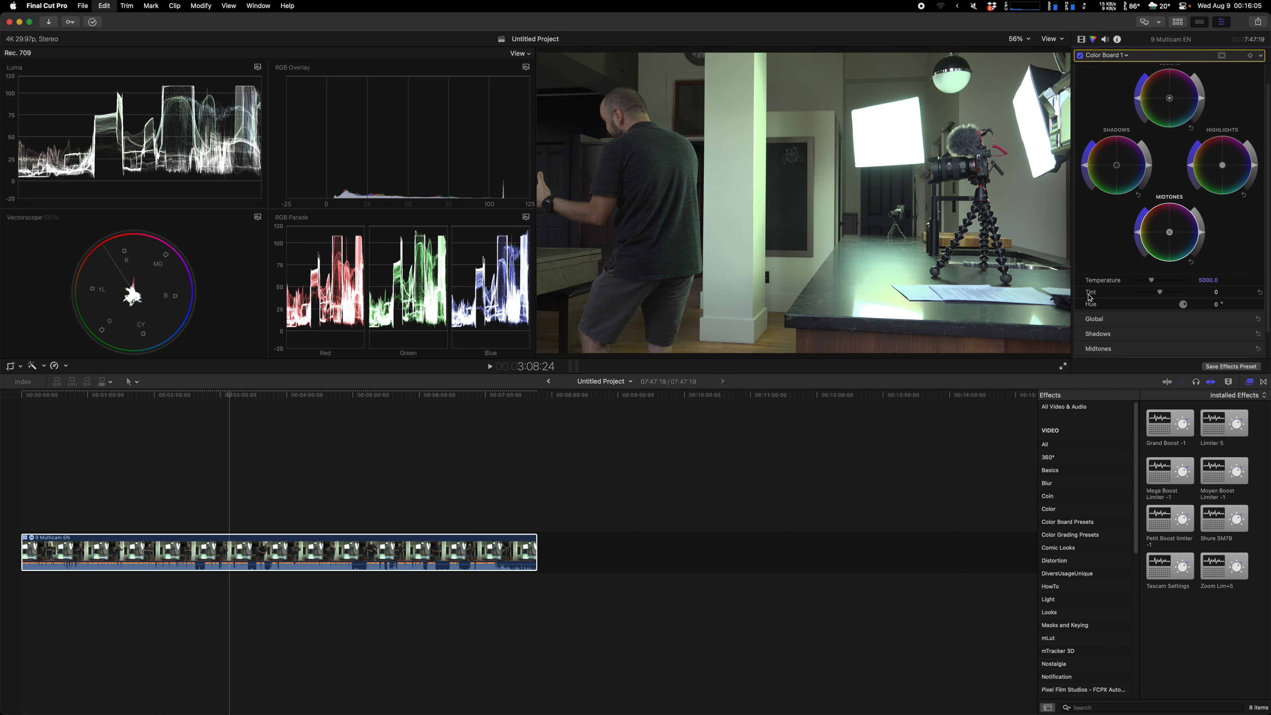
Add a Color Curves correction to the multicam clip, try bending a curve, and remove the correction.
left_click(1097, 56)
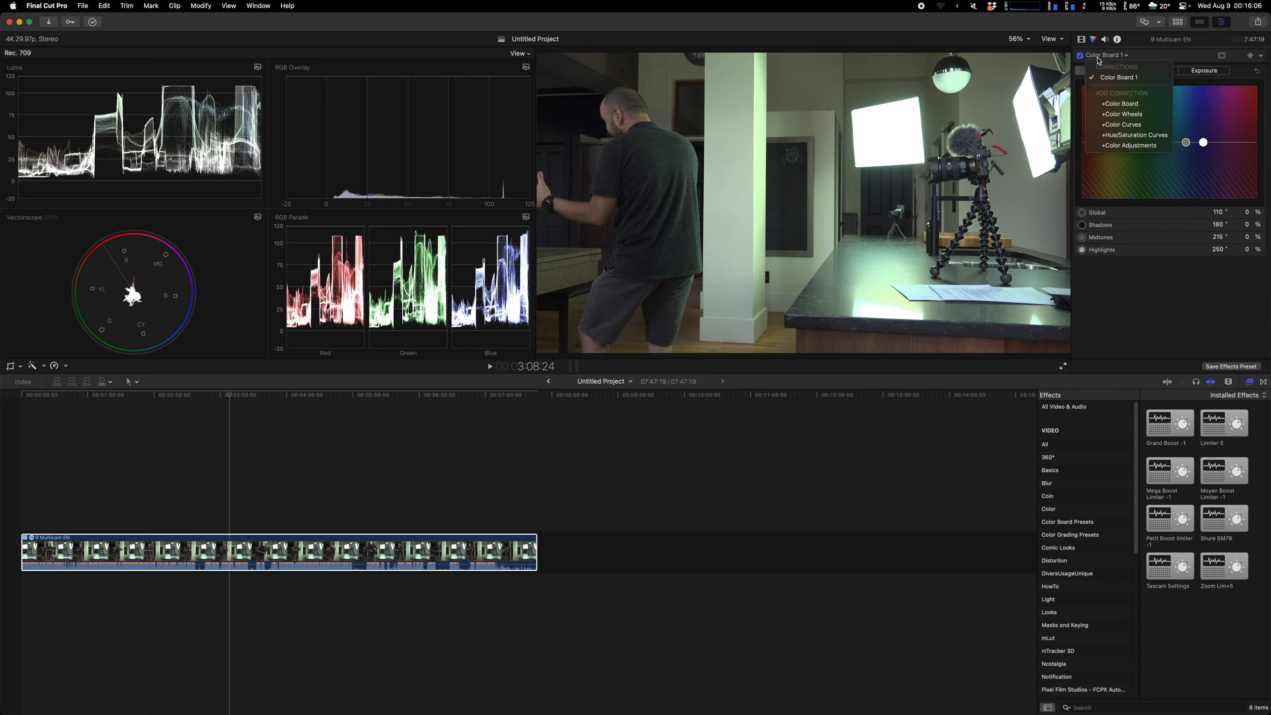
left_click(1121, 125)
left_click_drag(1177, 134, 1152, 109)
key("Delete")
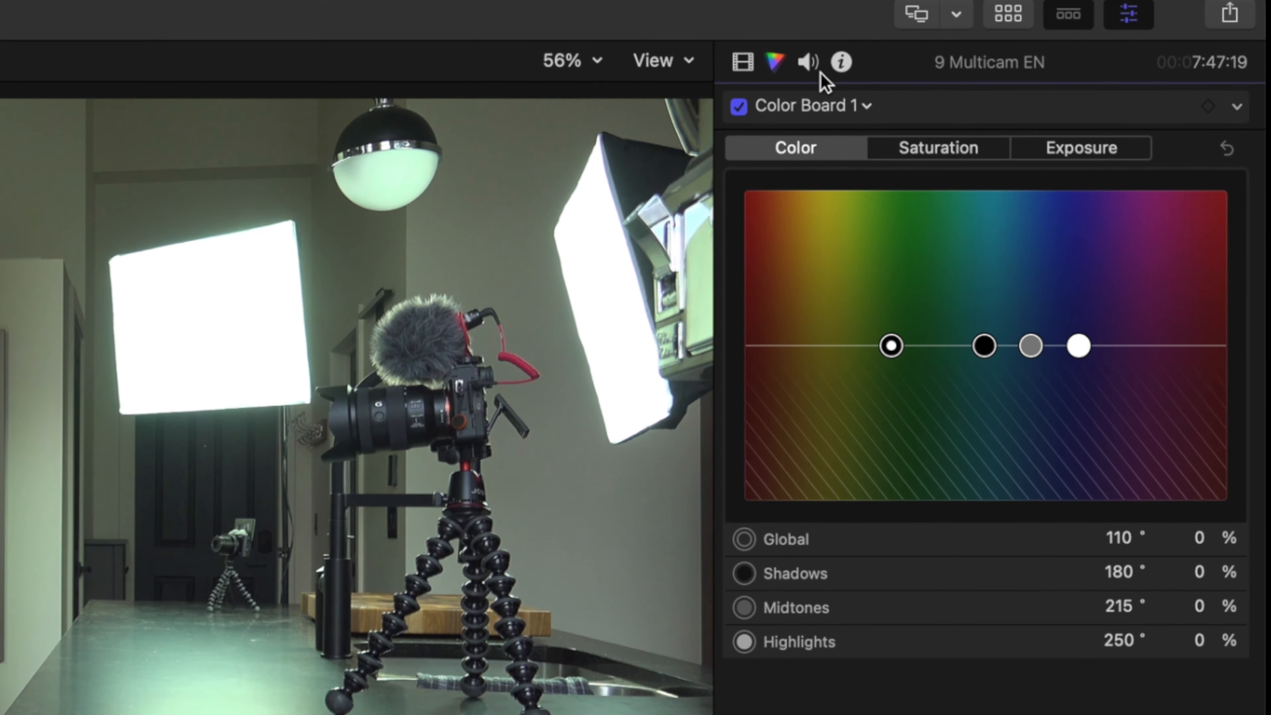
Show the multicam clip's audio settings, lower its volume to -16.8 dB and delete its Limiter effect.
left_click(812, 70)
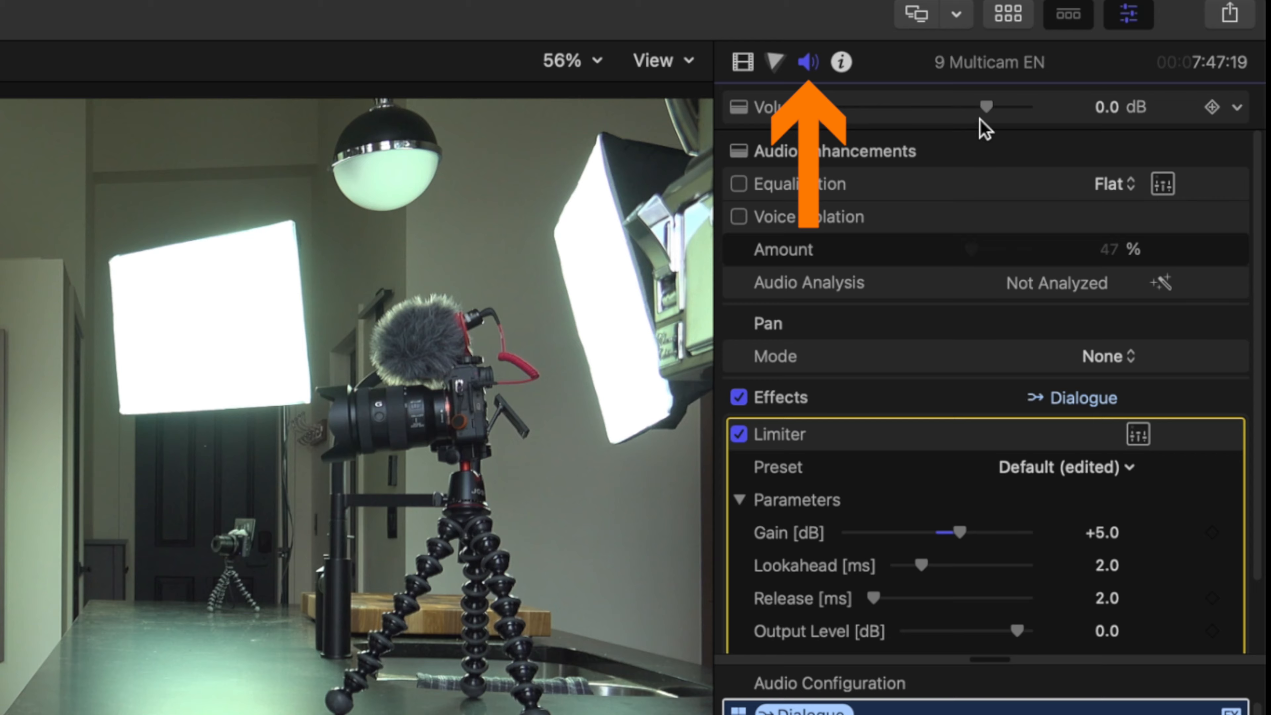
left_click_drag(975, 107, 930, 107)
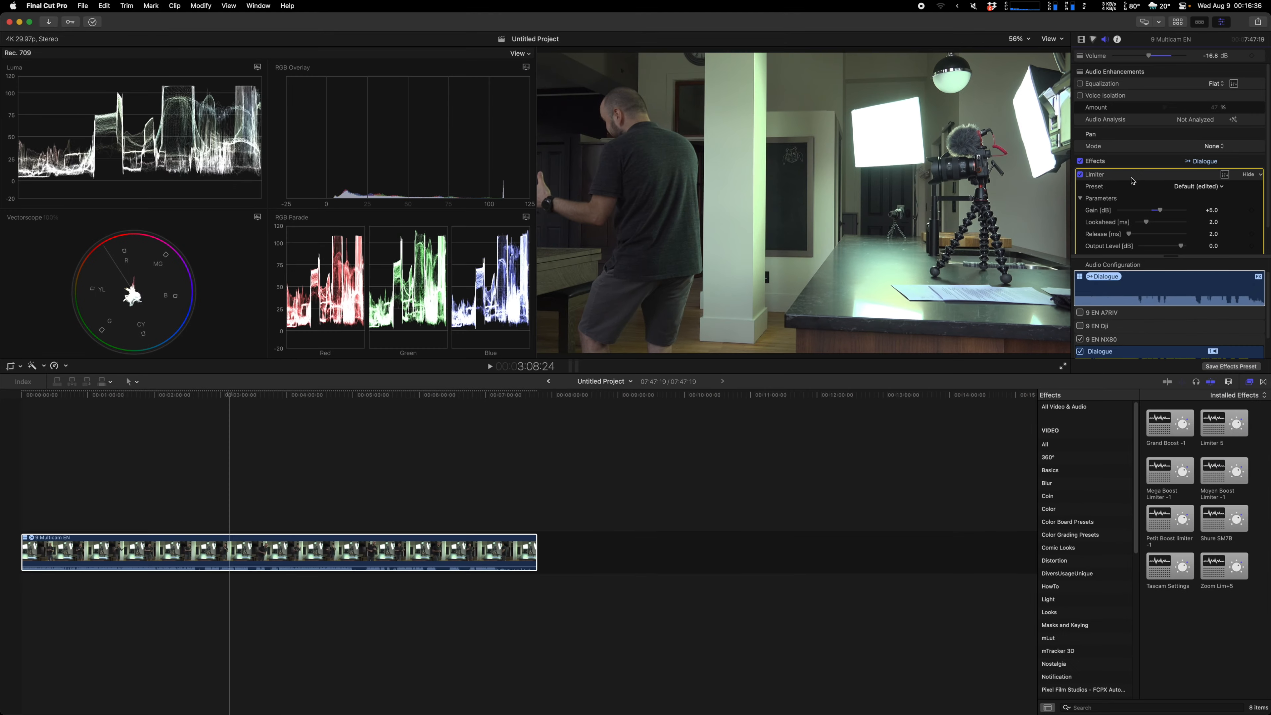
key("Delete")
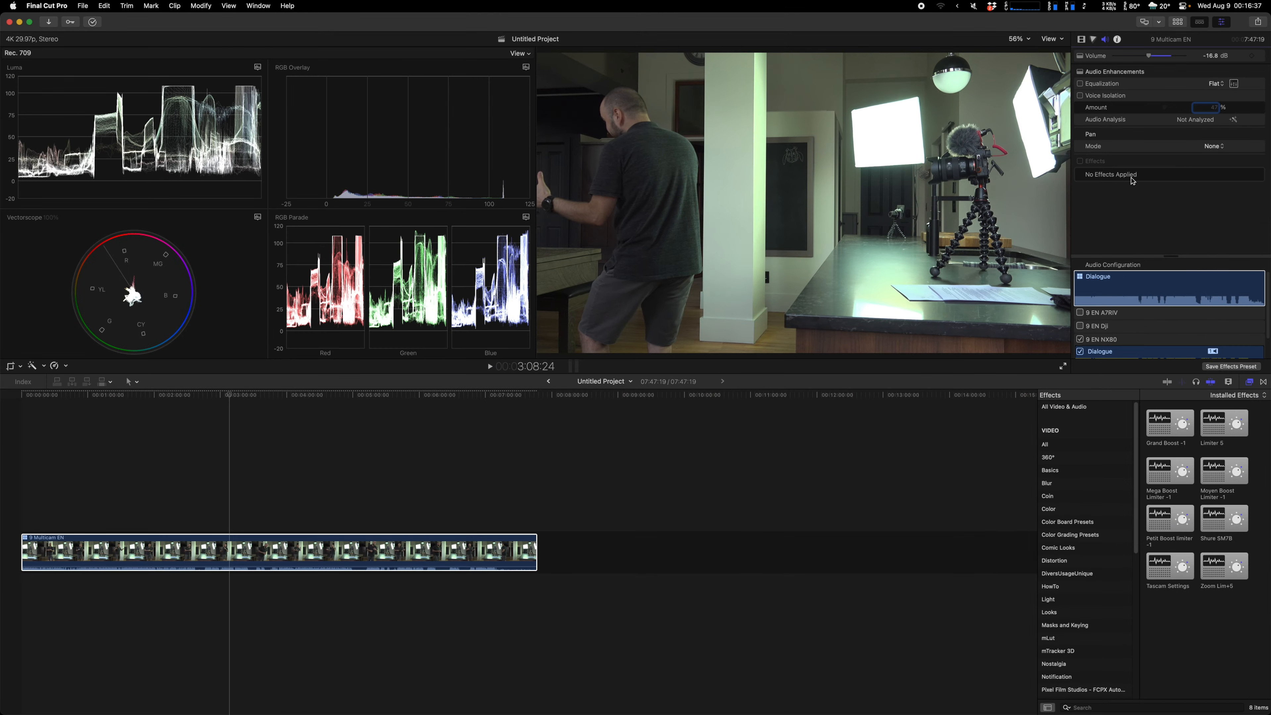
Try the Limiter 5 audio effect on the multicam clip, expand its parameters, and delete the effect.
left_click_drag(1208, 431, 419, 560)
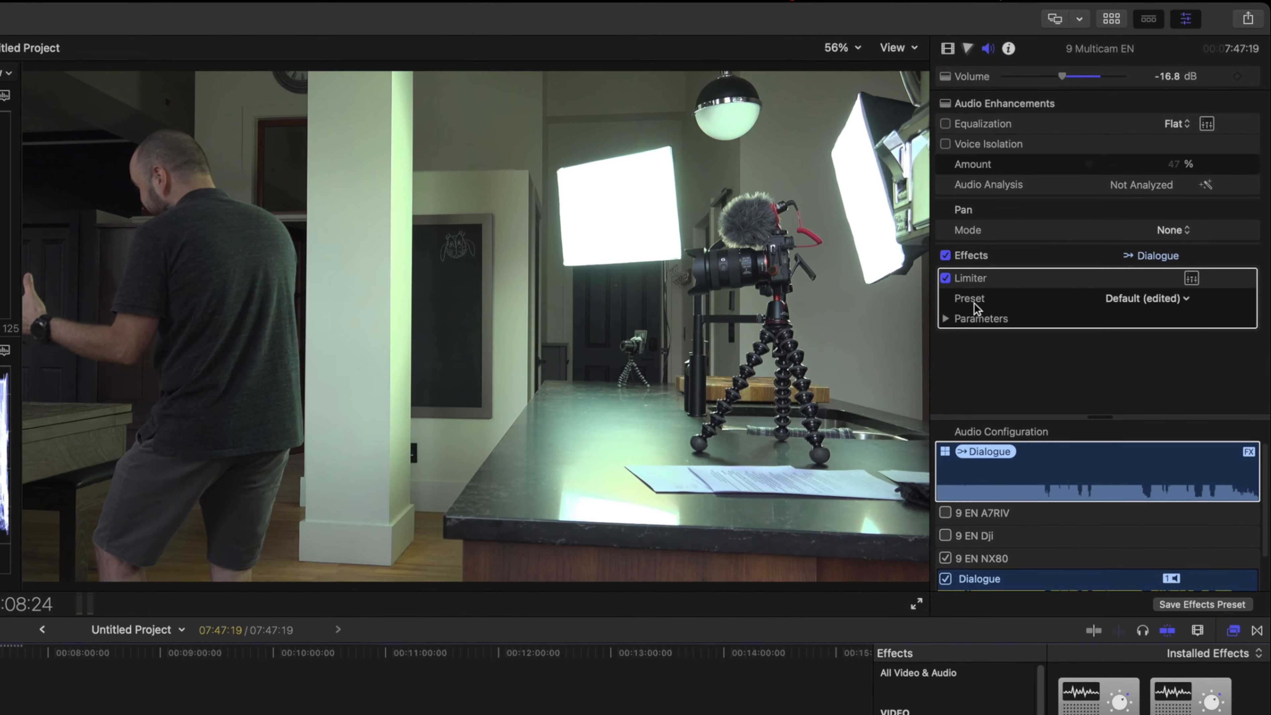
left_click(945, 319)
mouse_move(1082, 340)
left_mouse_down()
mouse_move(1069, 343)
mouse_move(1090, 347)
left_mouse_up()
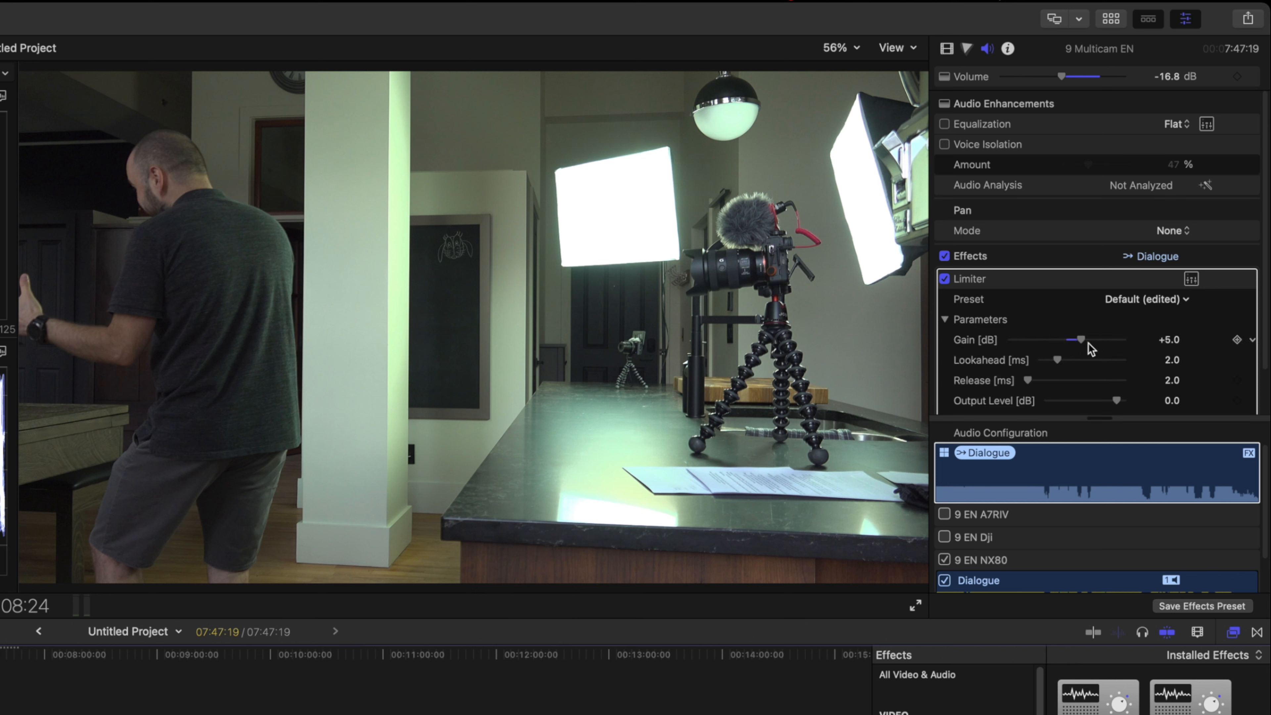
left_click(1041, 284)
key("Delete")
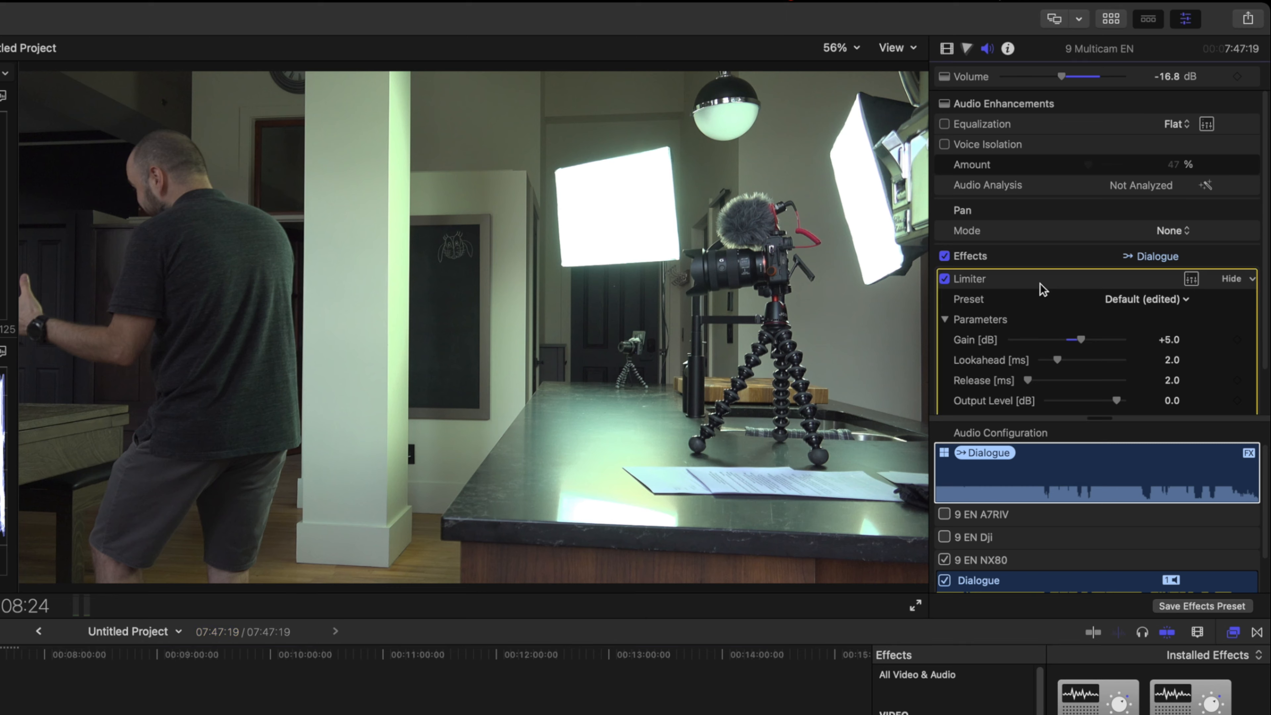
Try the Gaussian blur effect on the multicam clip with a lower amount, and remove it from the video effects.
left_click(949, 52)
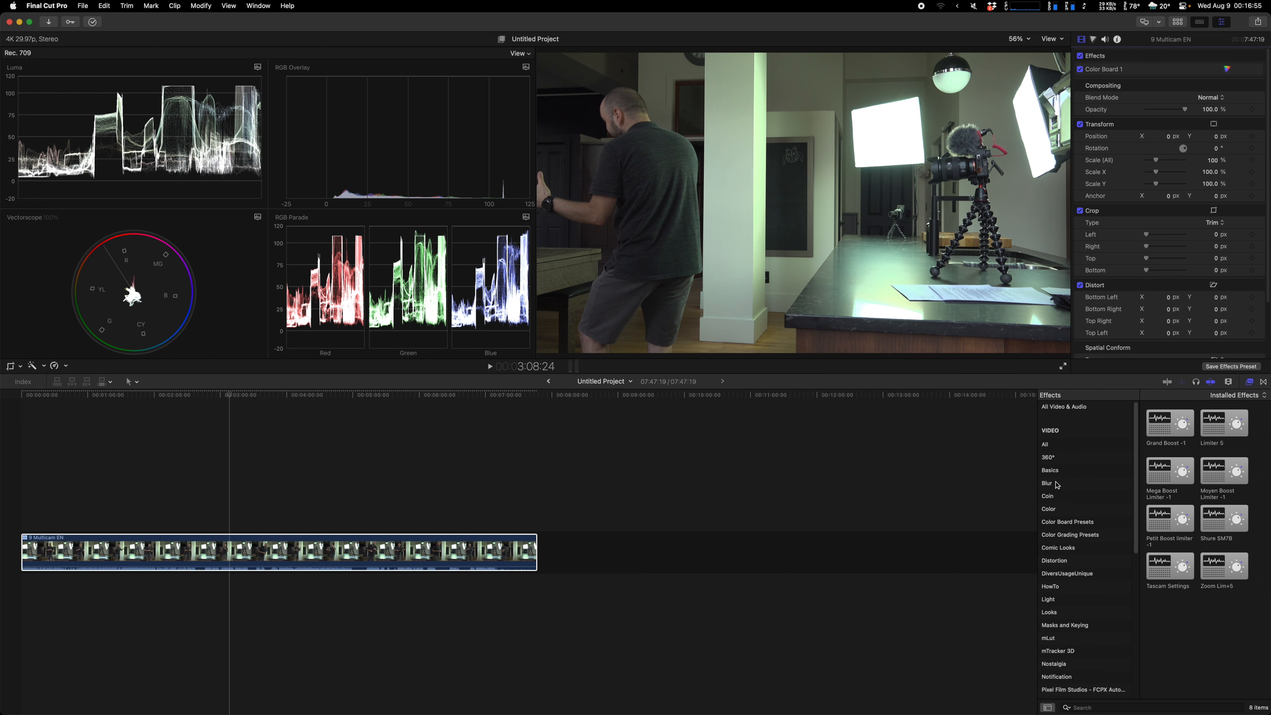
left_click(1056, 485)
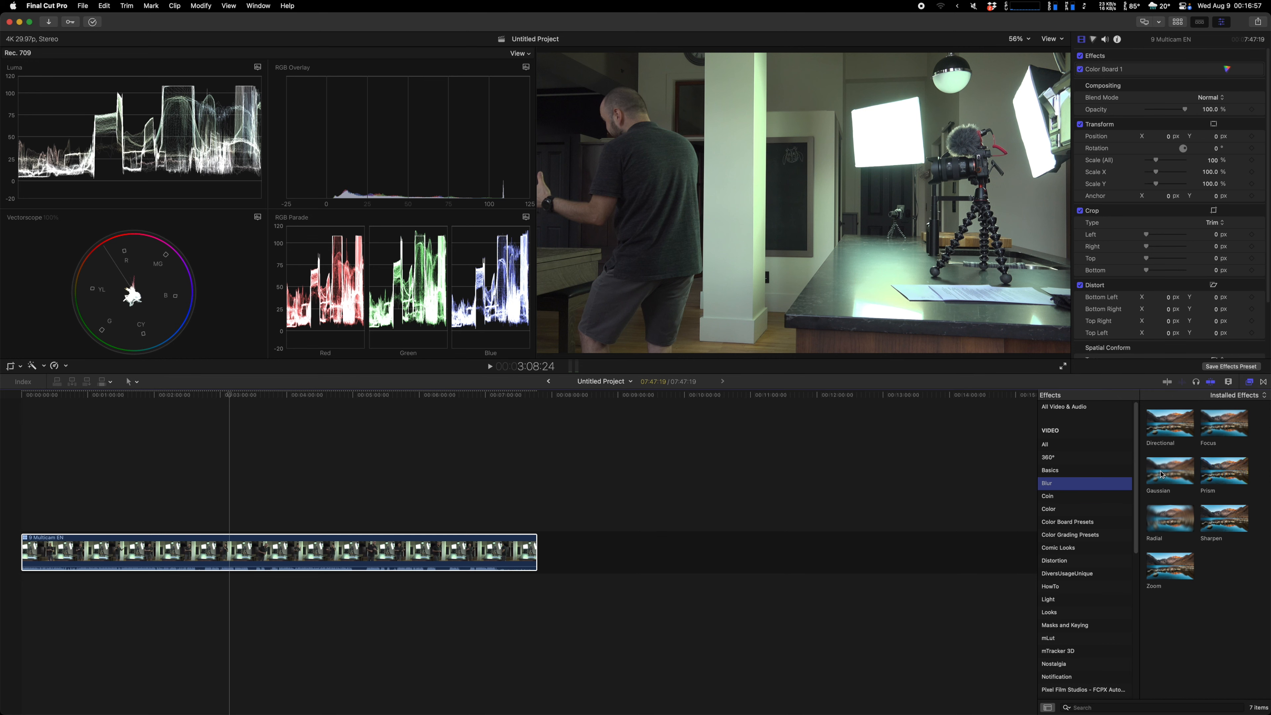
left_click_drag(1161, 475, 394, 551)
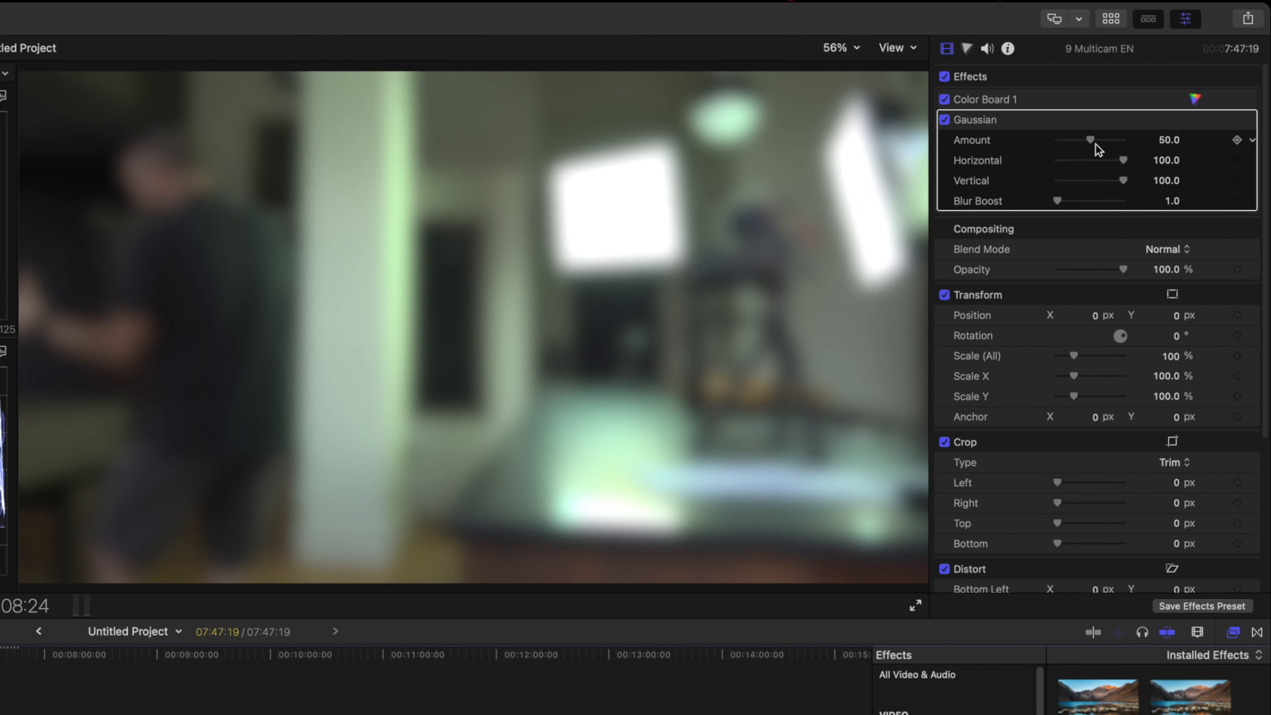
left_click_drag(1095, 145, 1058, 156)
left_click(1022, 122)
key("Delete")
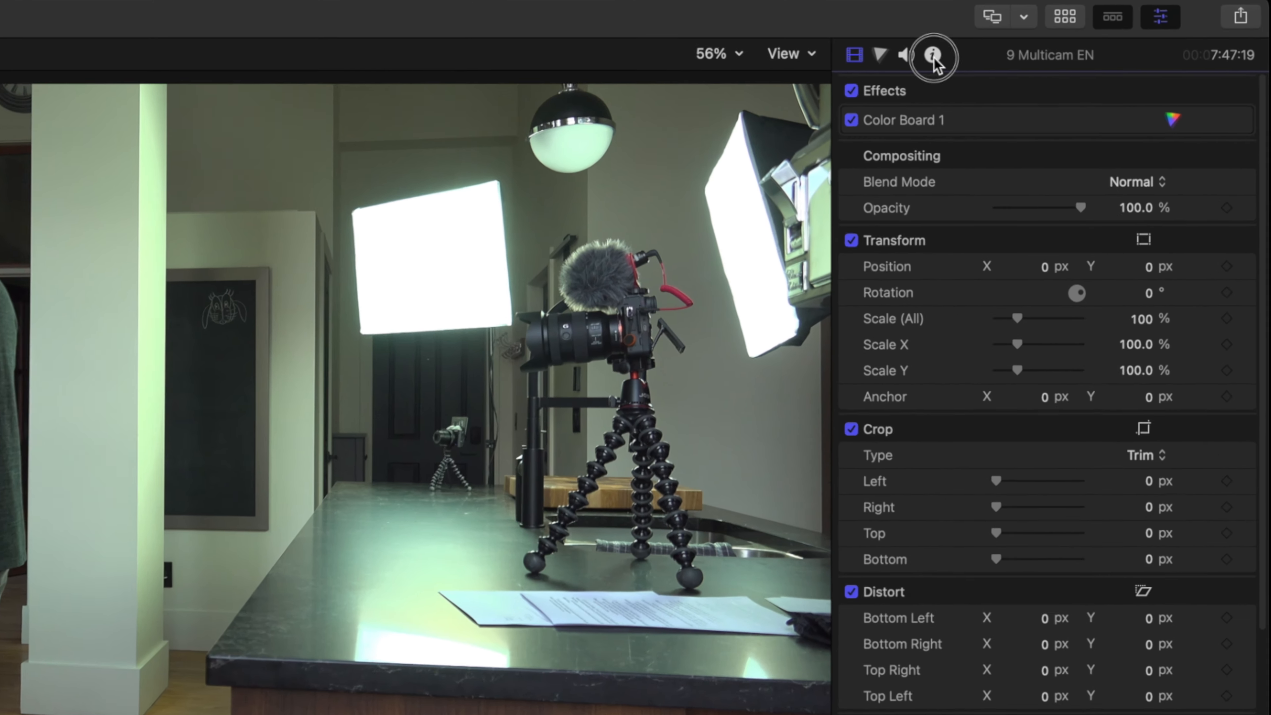
Show the multicam clip's information and switch back to the Default workspace.
left_click(1007, 48)
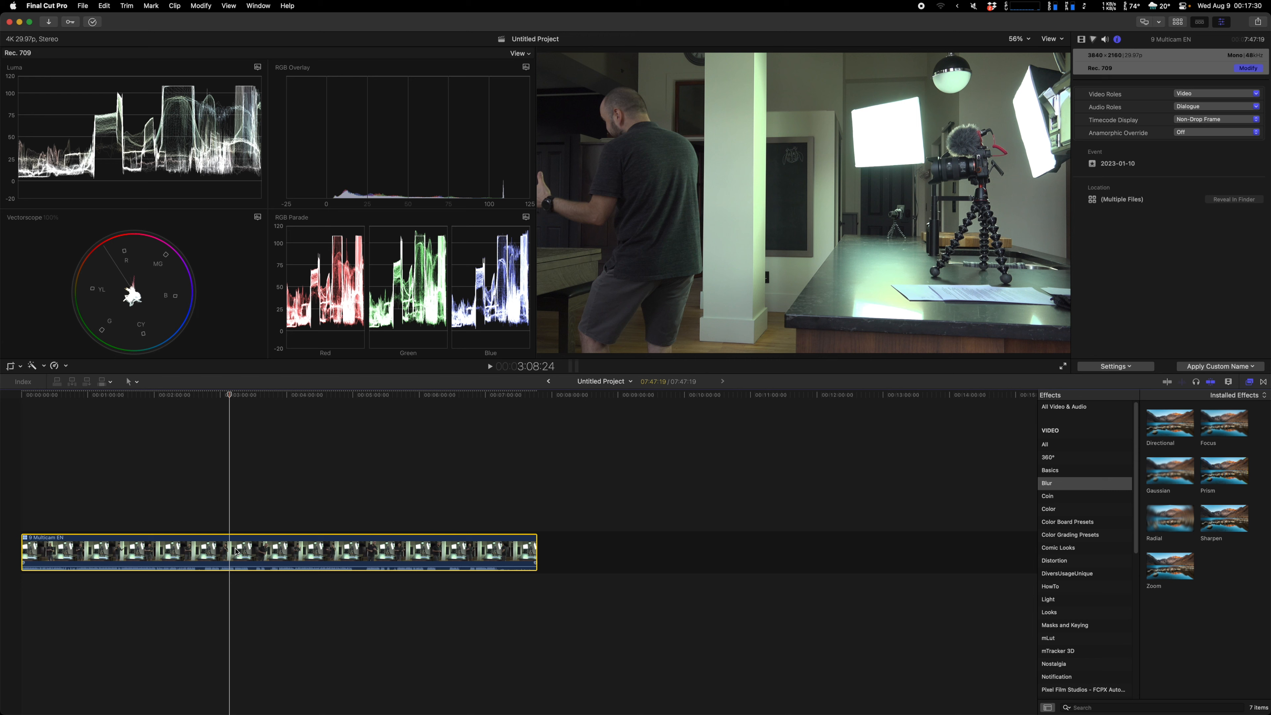
key("super+0")
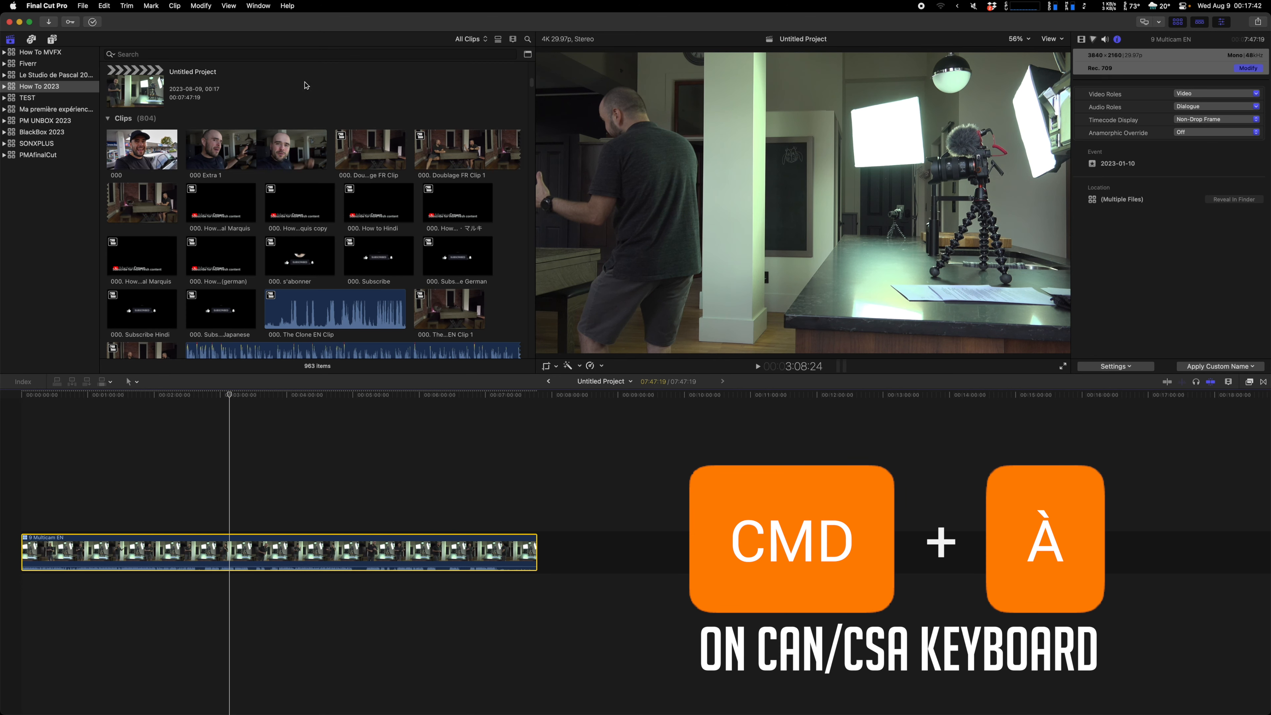
Open Untitled Project's settings for modification, review its video format, resolution and frame rate options, and cancel without changes.
scroll(224, 151, "up", 4)
left_click(139, 185)
key("super+4")
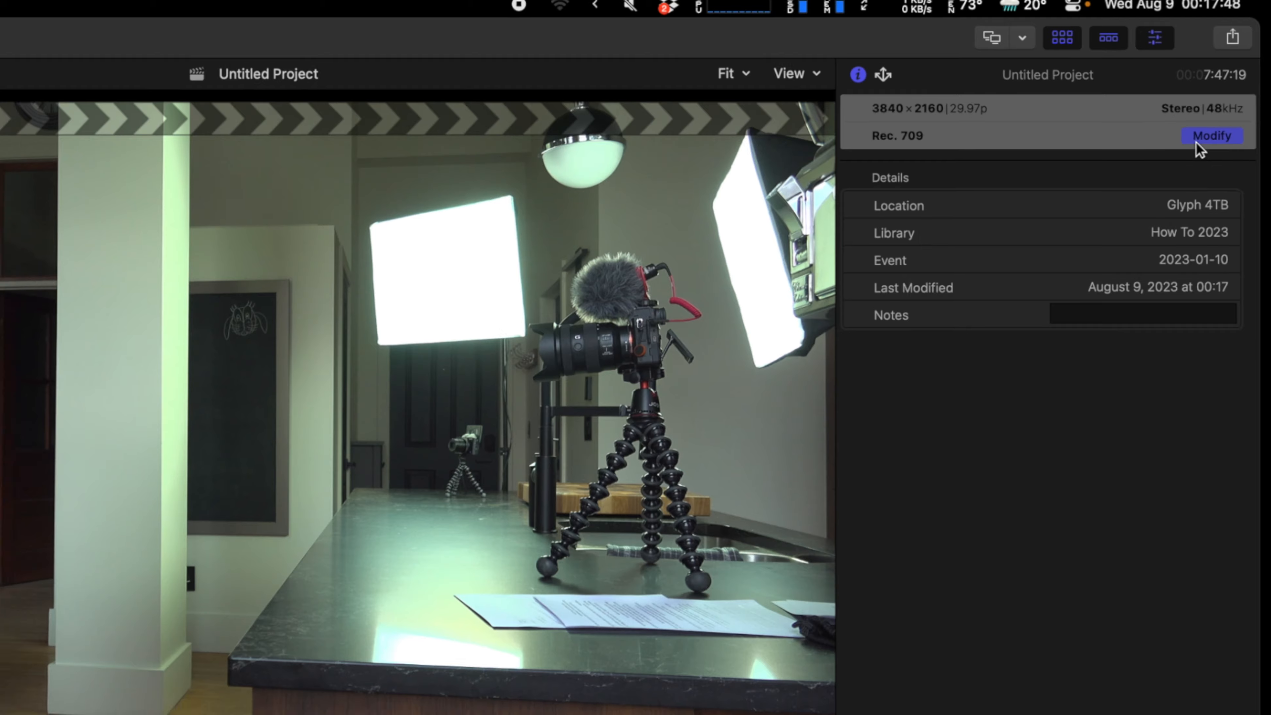
left_click(1202, 153)
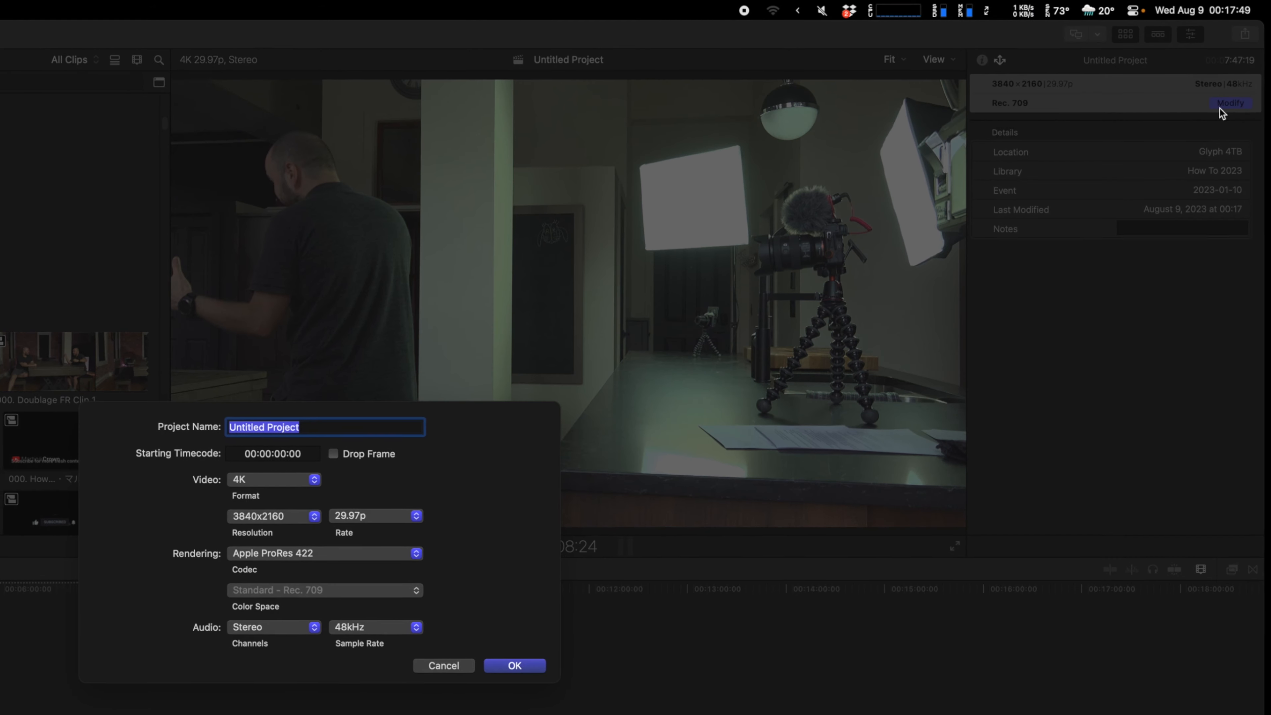
left_click(305, 479)
left_click(320, 485)
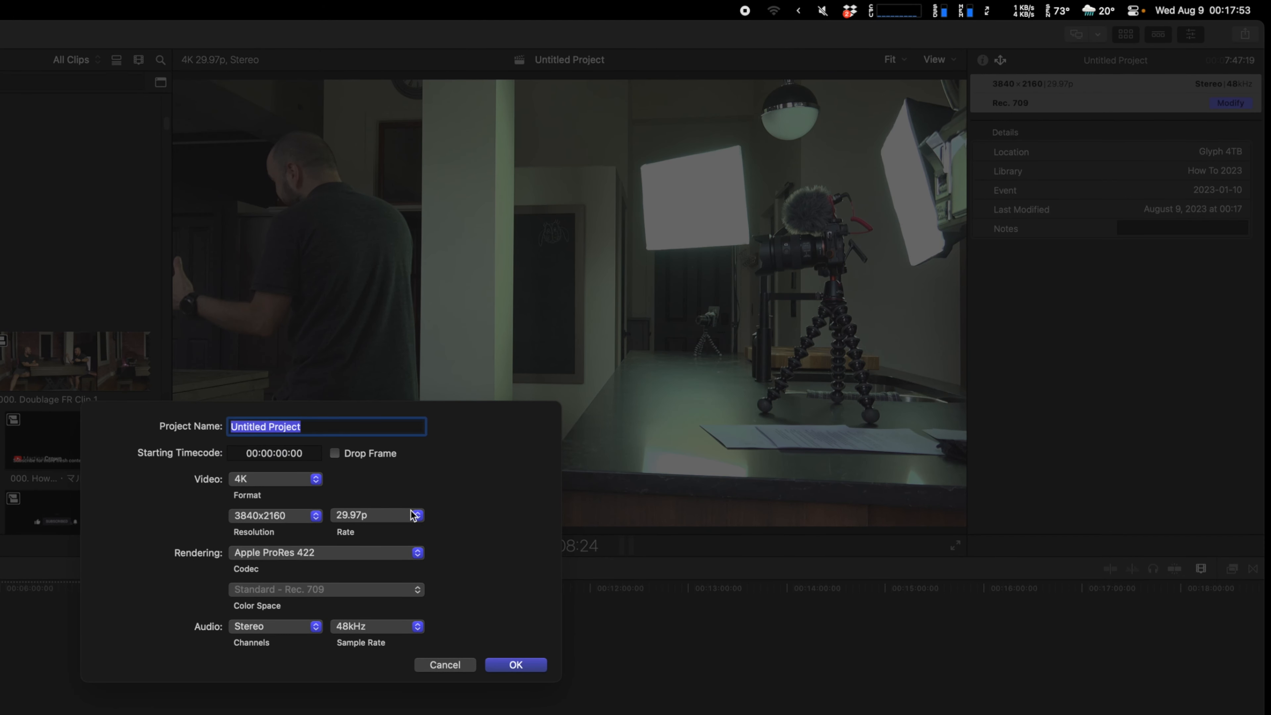
left_click(300, 523)
left_click(422, 485)
left_click(446, 665)
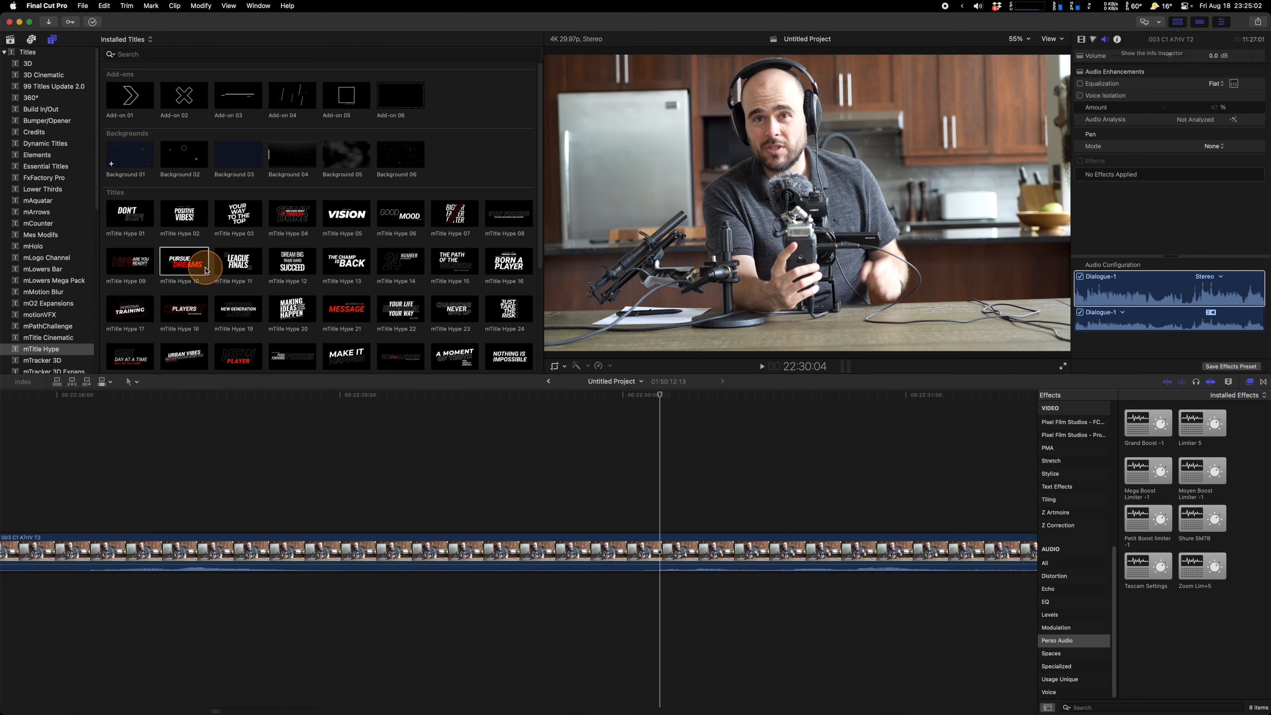
Place the mTitle Hype 10 title, PURSUE YOUR DREAMS, above the clip in the timeline.
left_click_drag(184, 261, 177, 508)
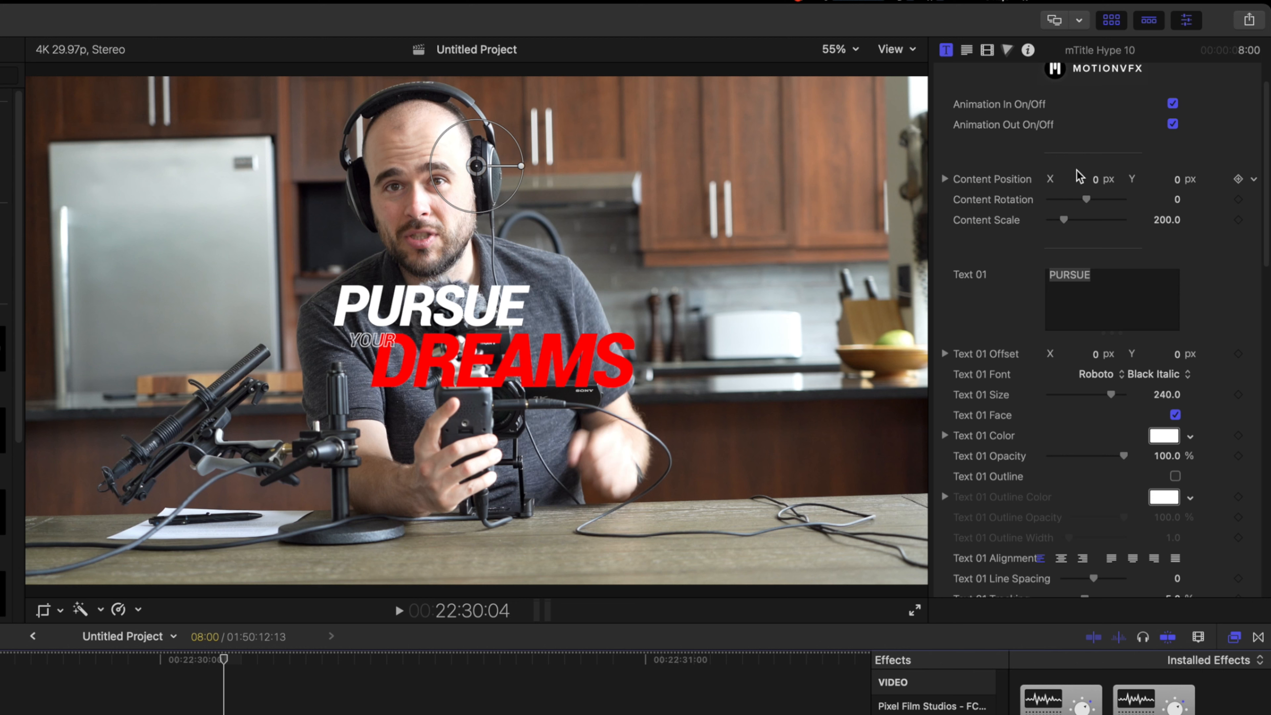
Examine the mTitle Hype 10 title's published parameters, from content position and scale to the settings for Text 01, Text 02 and Text 03.
scroll(1078, 176, "down", 4)
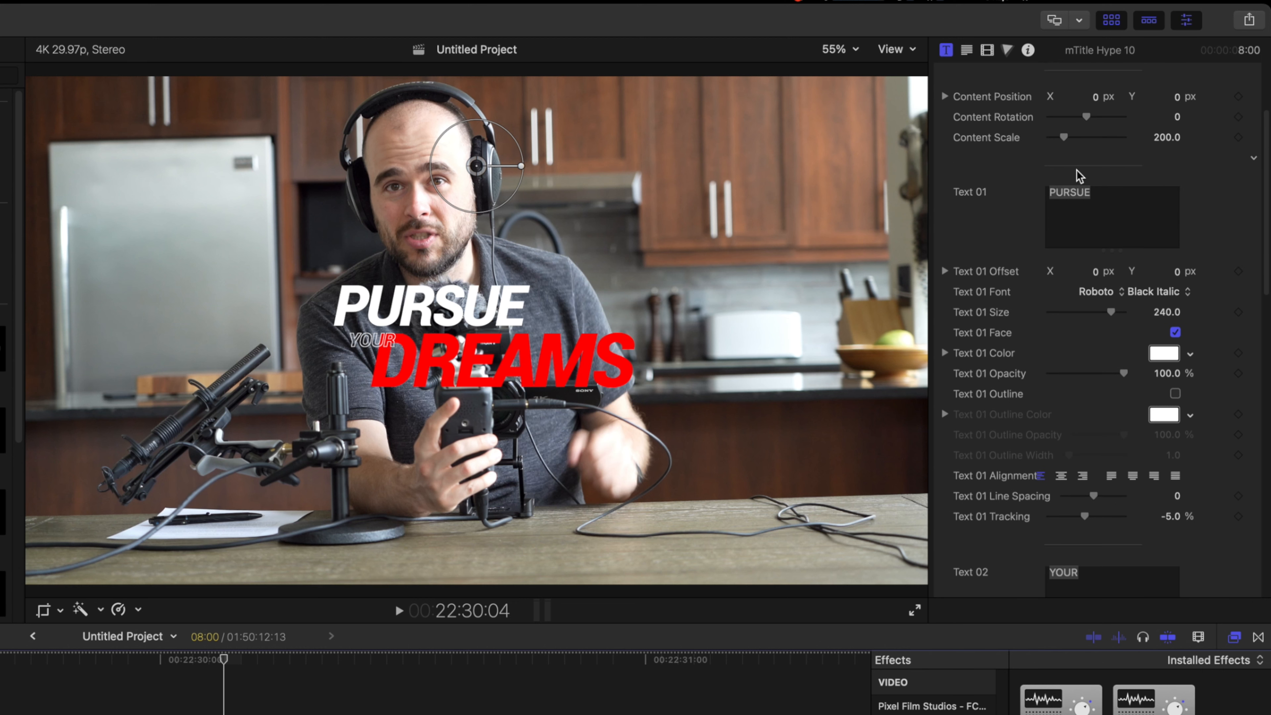
left_click(1101, 196)
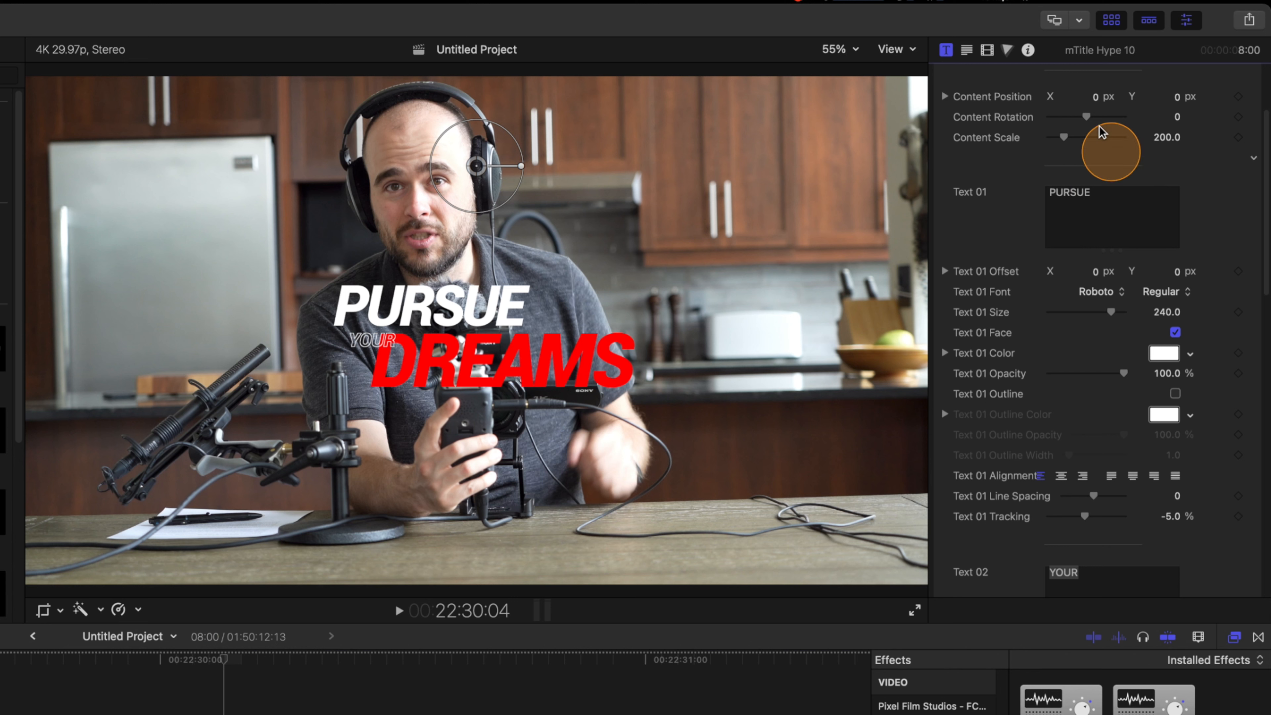
scroll(1099, 131, "down", 7)
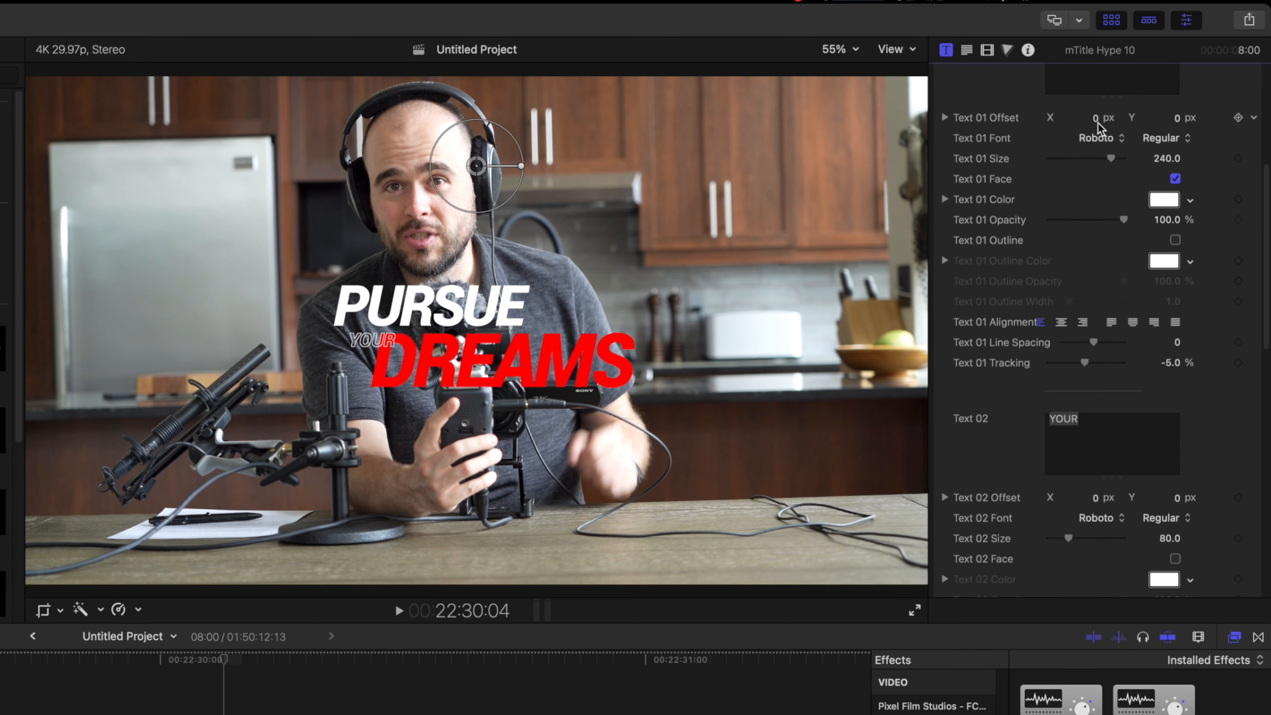
scroll(1099, 128, "down", 8)
scroll(1099, 127, "down", 7)
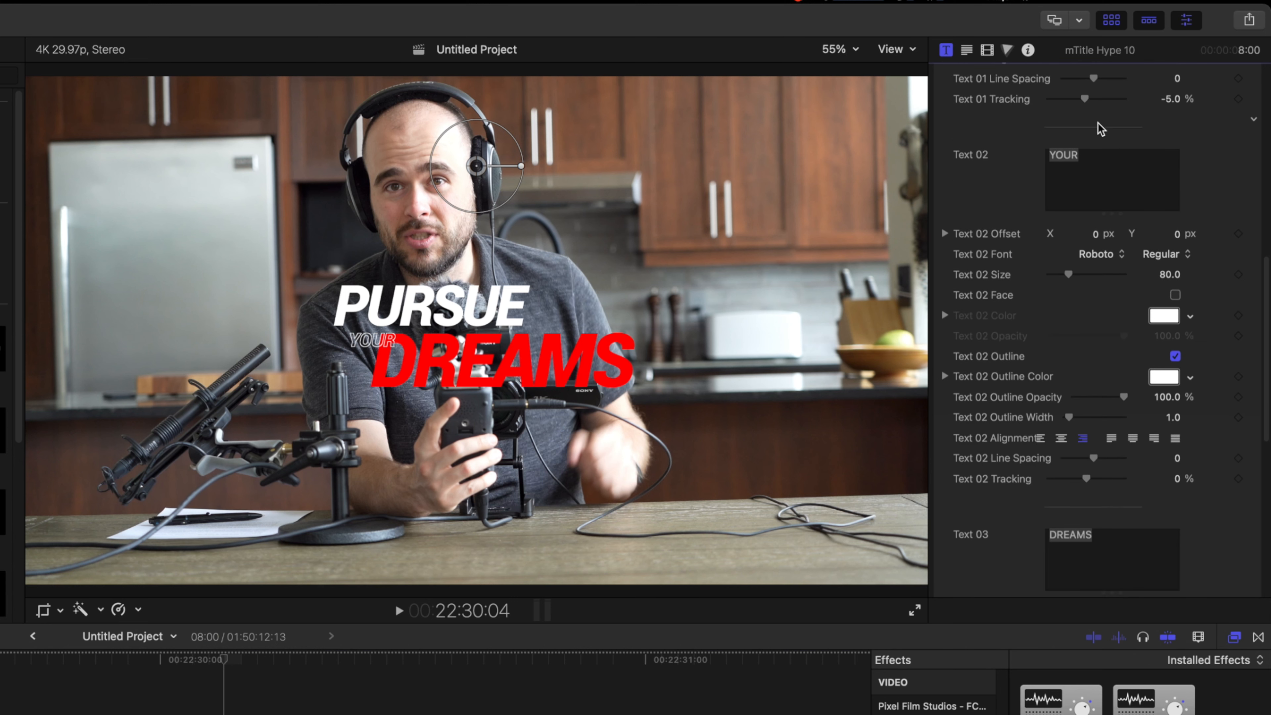
scroll(1098, 128, "up", 20)
left_click(988, 116)
scroll(993, 120, "down", 20)
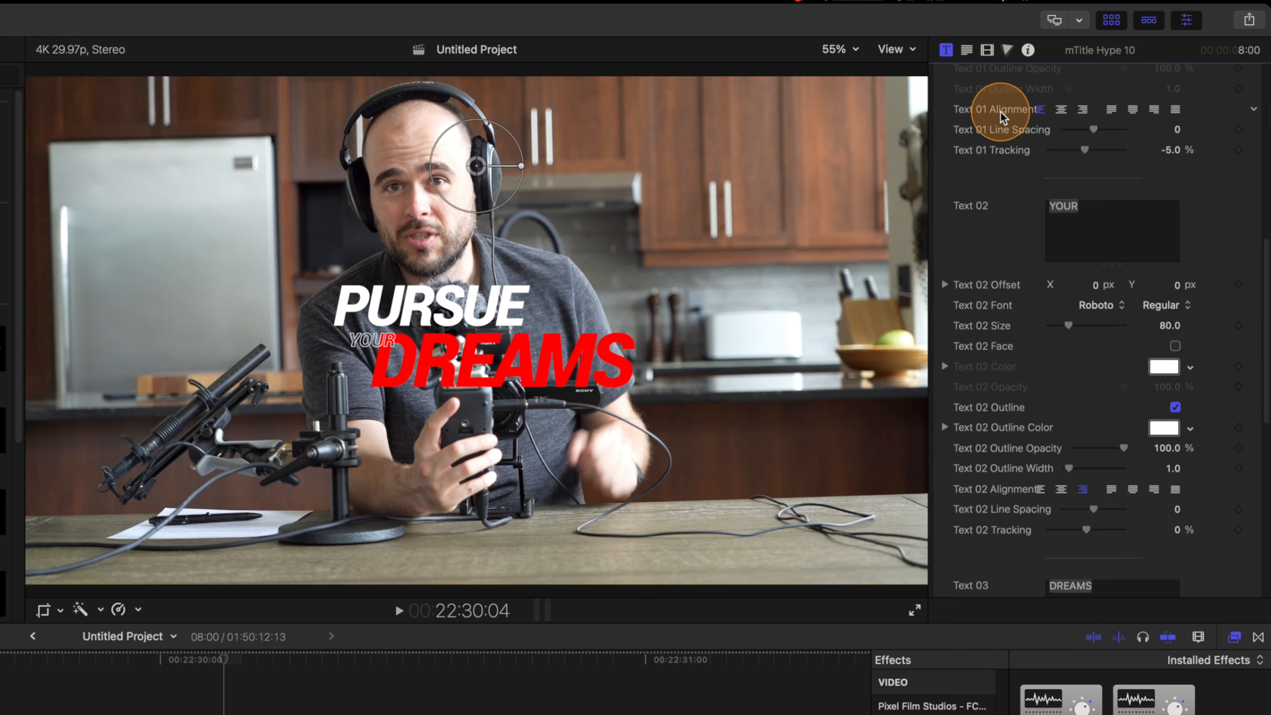
scroll(1002, 118, "down", 5)
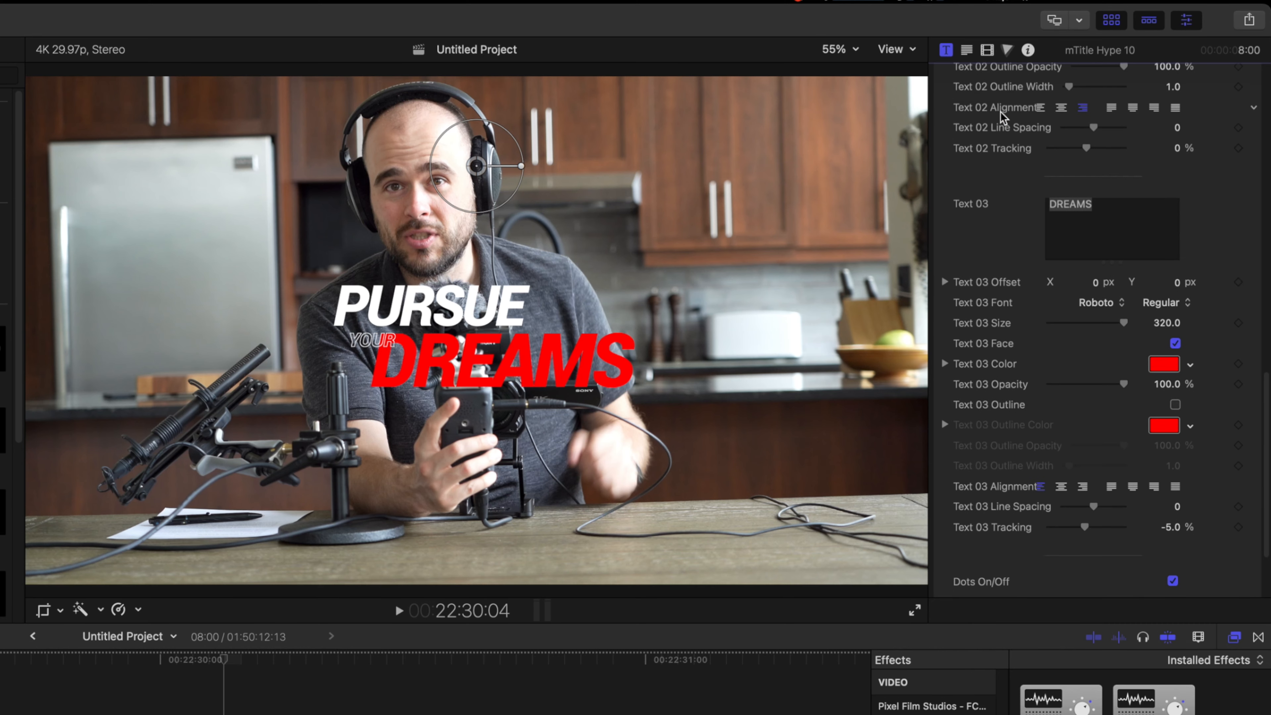
Examine the title's remaining Text 03 settings and its Dots settings for width, height, color, spread and size.
scroll(1002, 116, "down", 4)
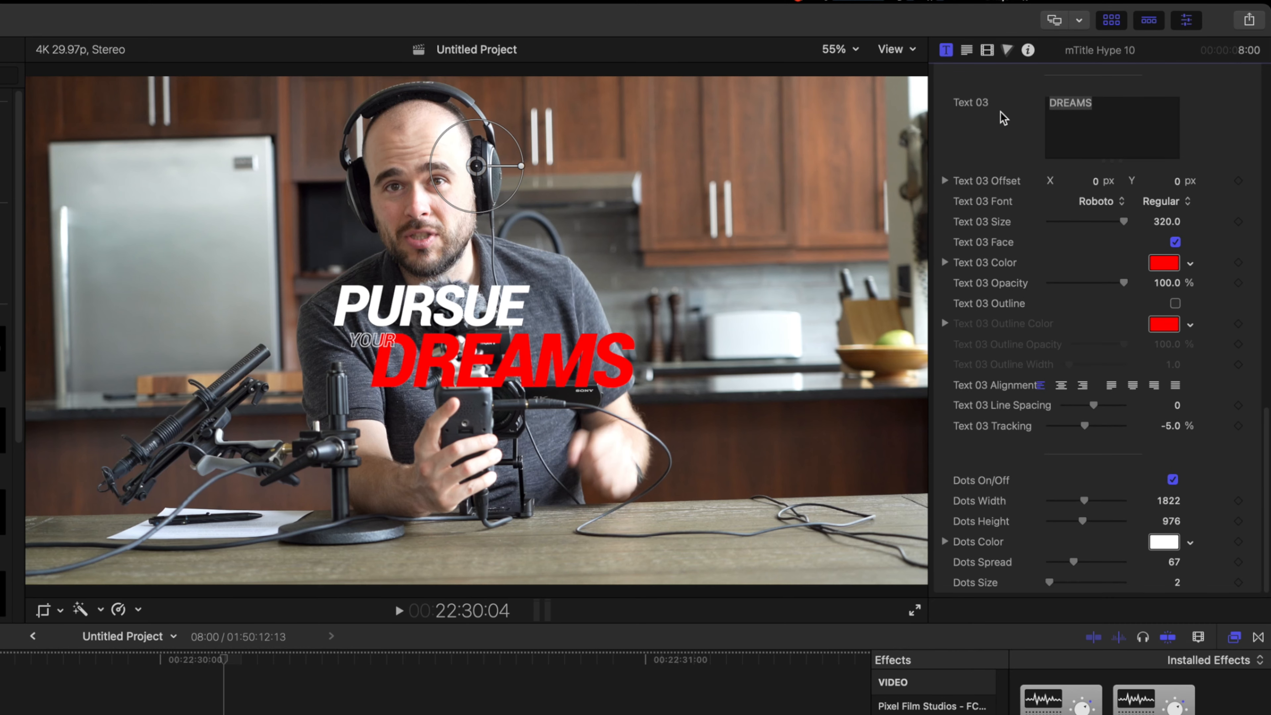
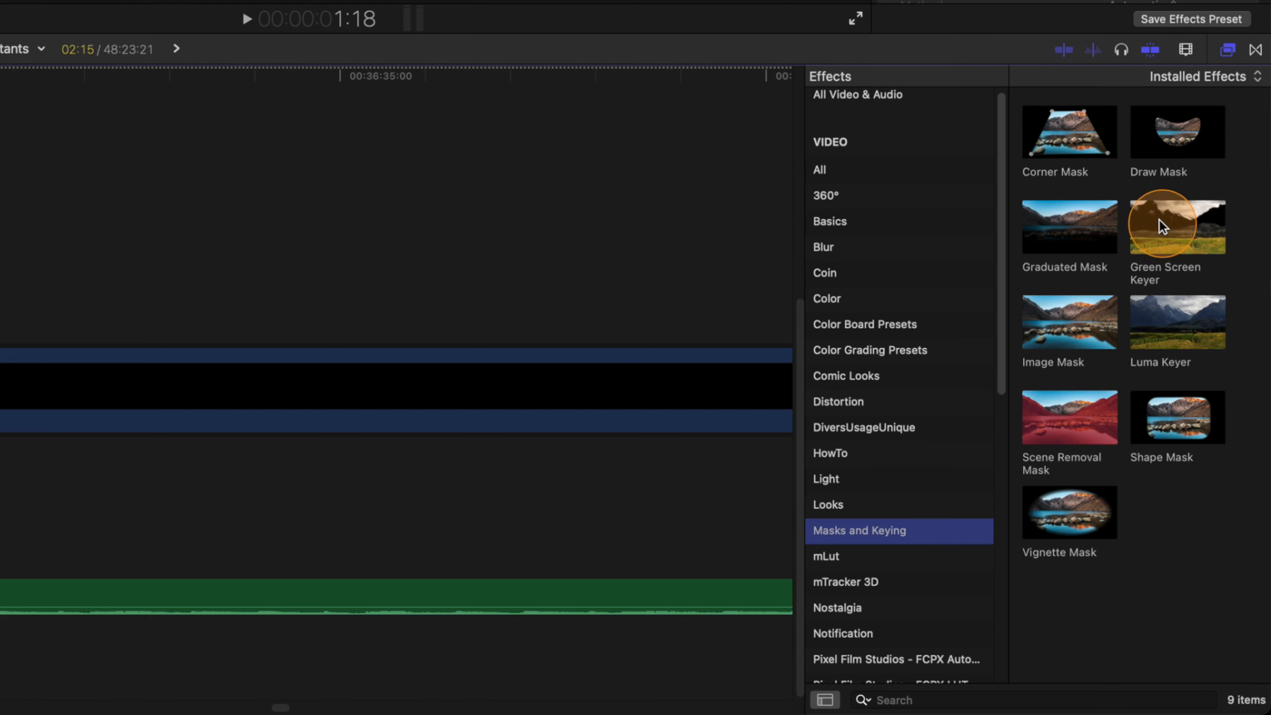
Try a triangular Draw Mask on the selected clip with its first control point moved outward, and delete the effect.
left_click_drag(1176, 126, 385, 263)
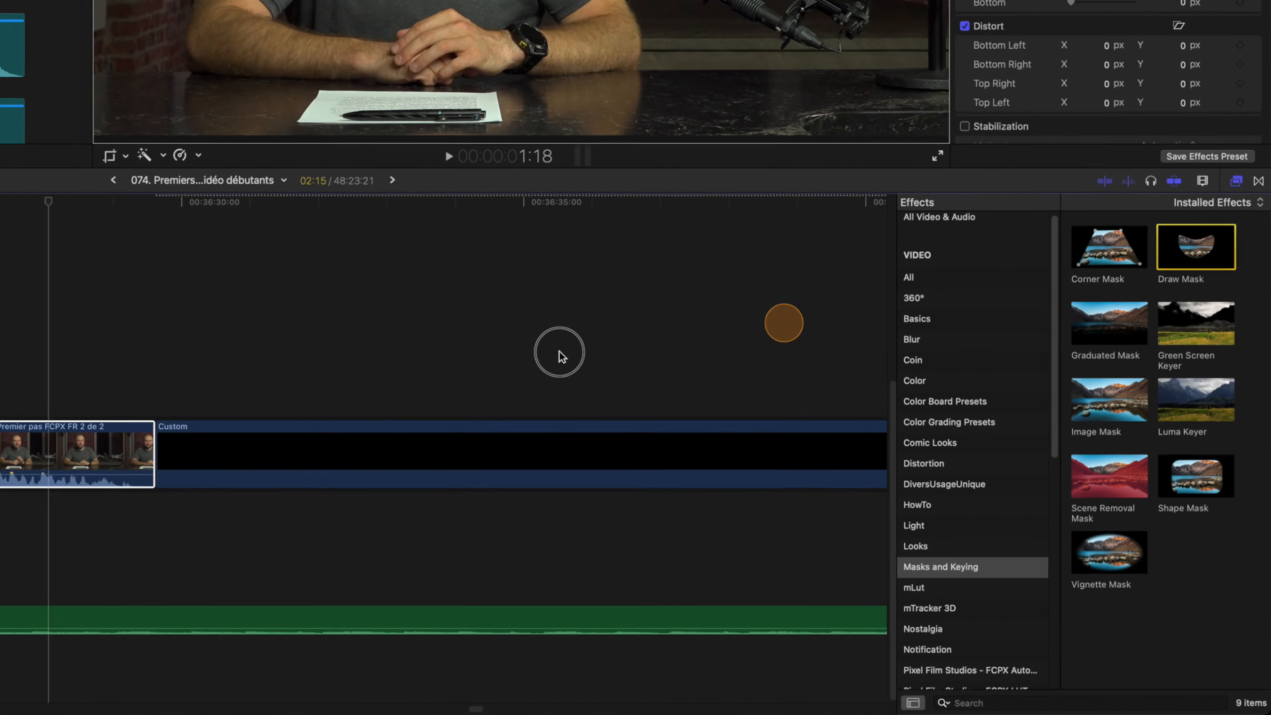
left_click_drag(559, 353, 66, 455)
left_click(719, 145)
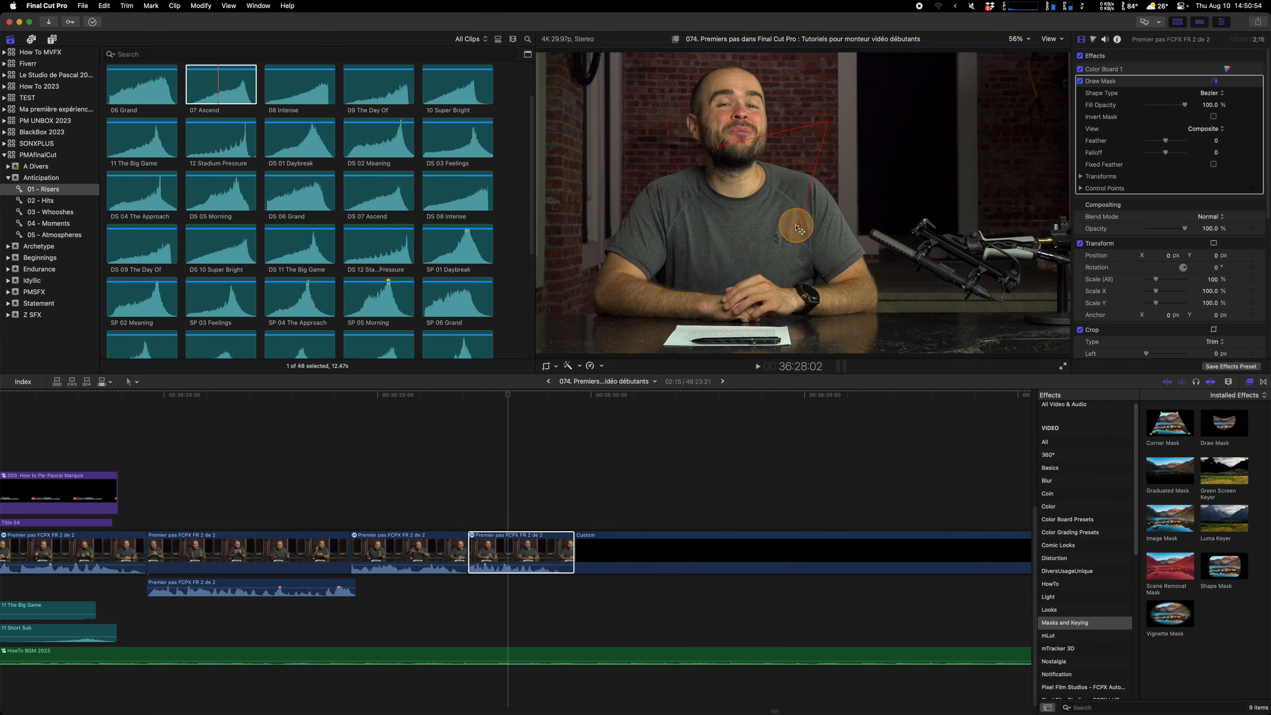
left_click(720, 147)
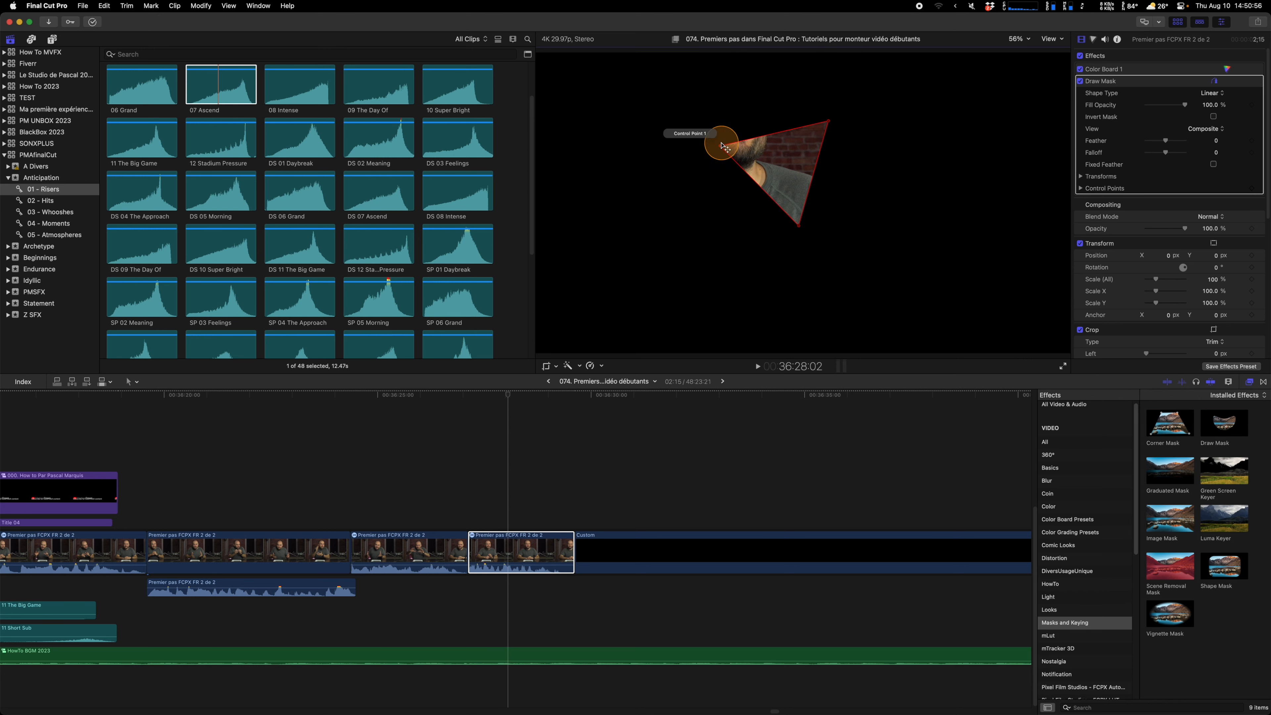
mouse_move(721, 149)
left_mouse_down()
mouse_move(661, 175)
mouse_move(620, 102)
mouse_move(647, 87)
left_mouse_up()
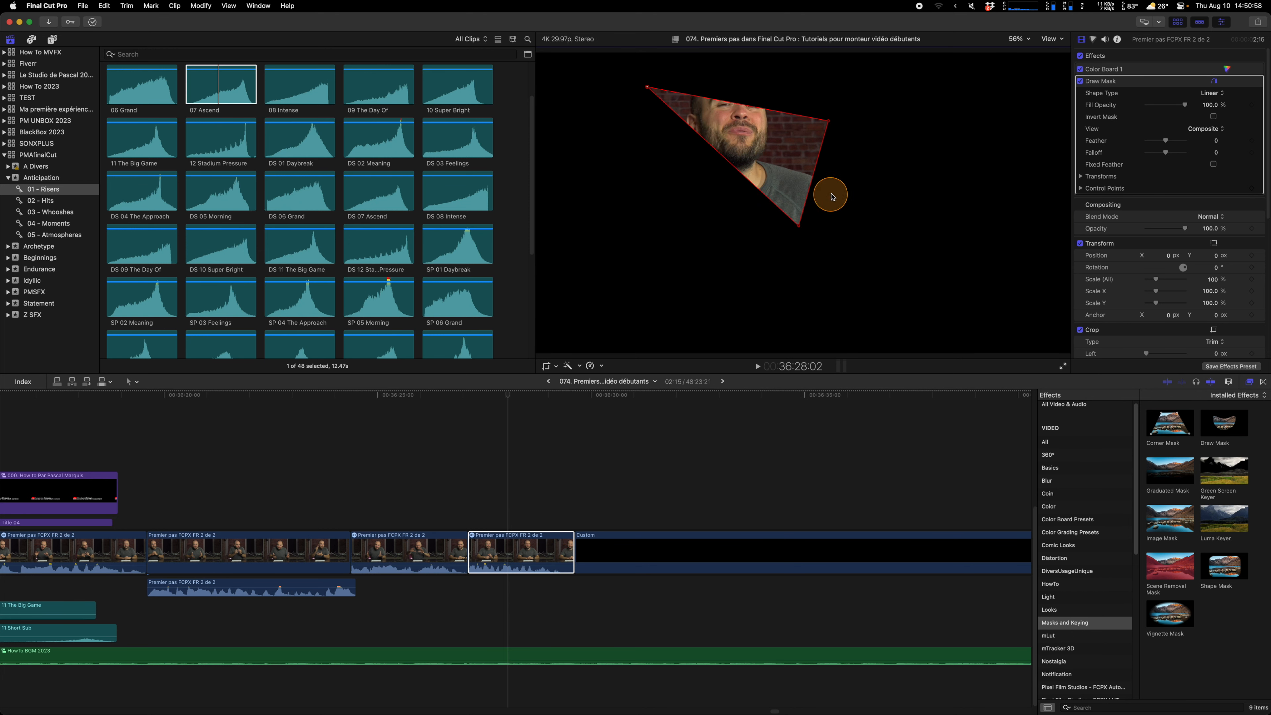
key("BackSpace")
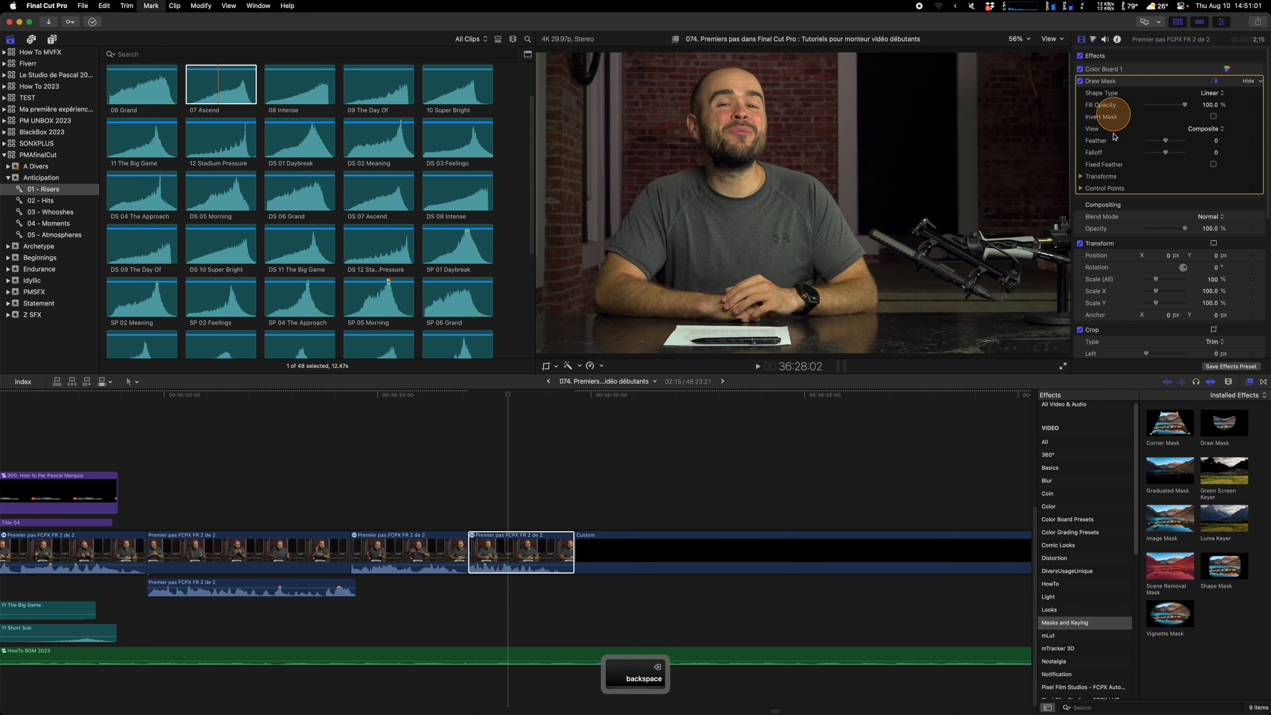
Try the Graduated Mask on the same clip, angling it to darken the image's left side, and delete the effect.
left_click_drag(1169, 471, 547, 556)
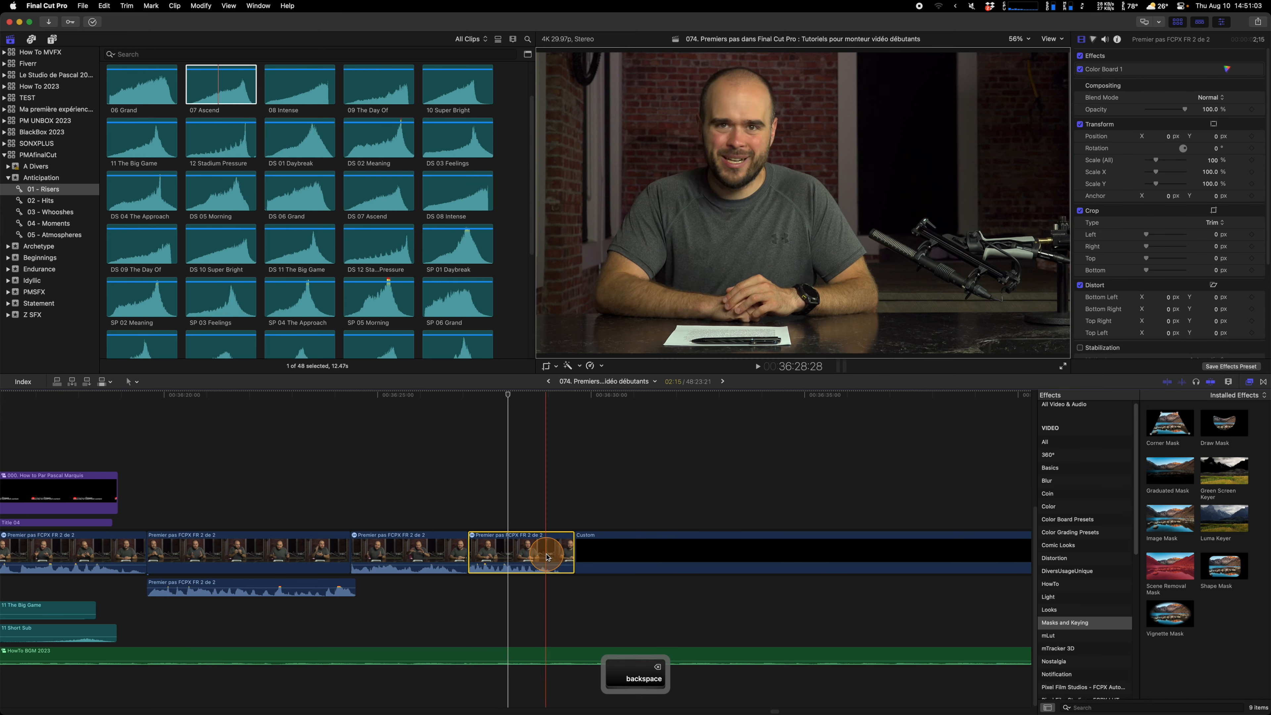
left_click_drag(806, 278, 677, 128)
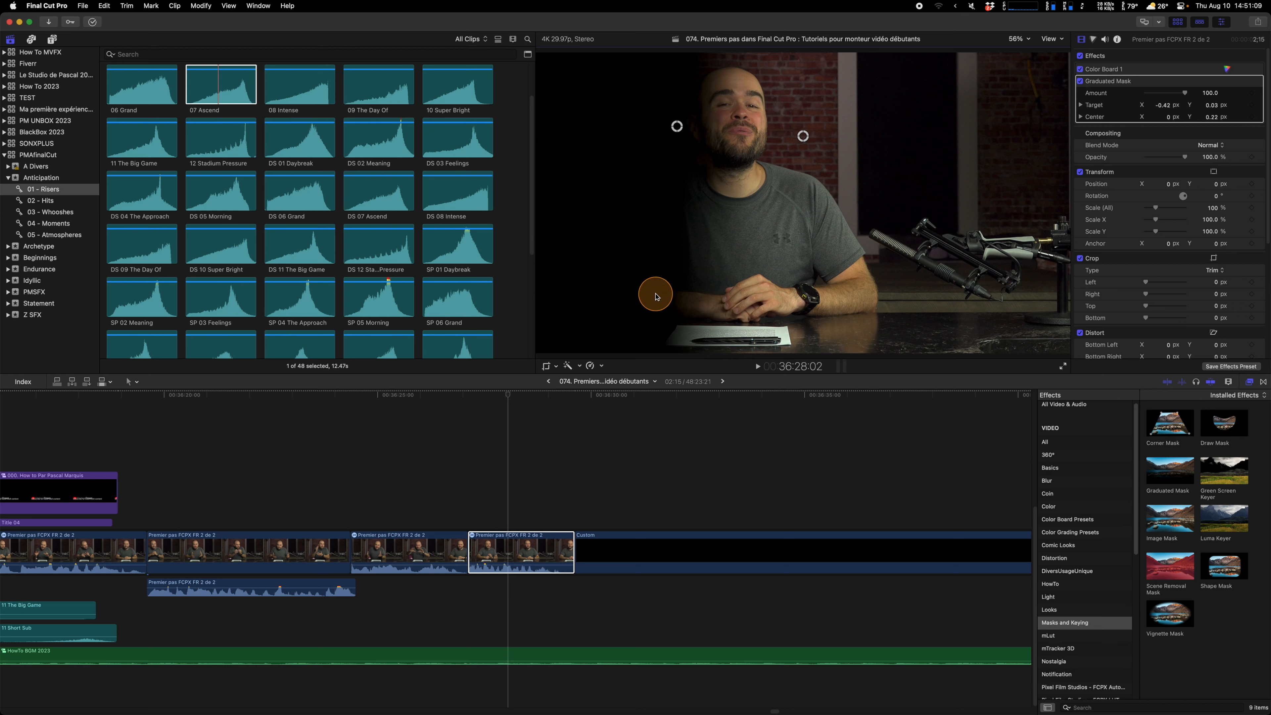
key("BackSpace")
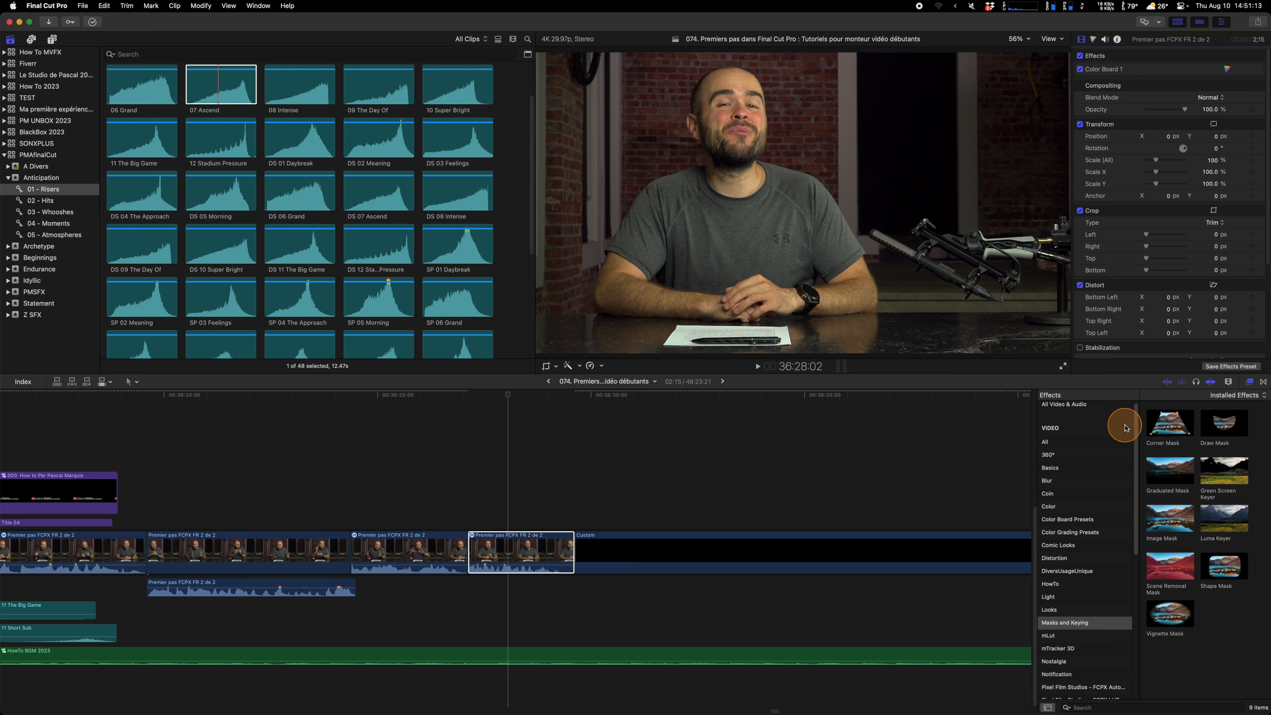
Browse the Coin, Color and Comic Looks video effects and look through the category list down to the audio categories.
left_click(1058, 498)
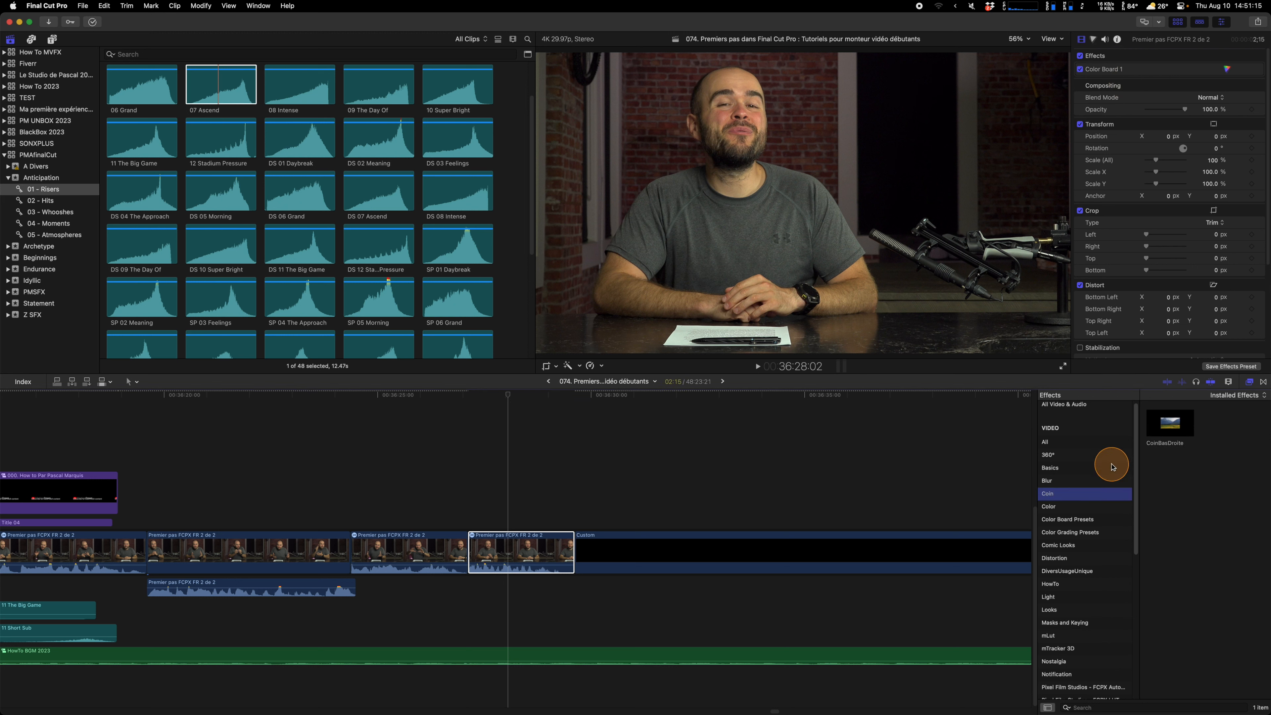
left_click(1072, 509)
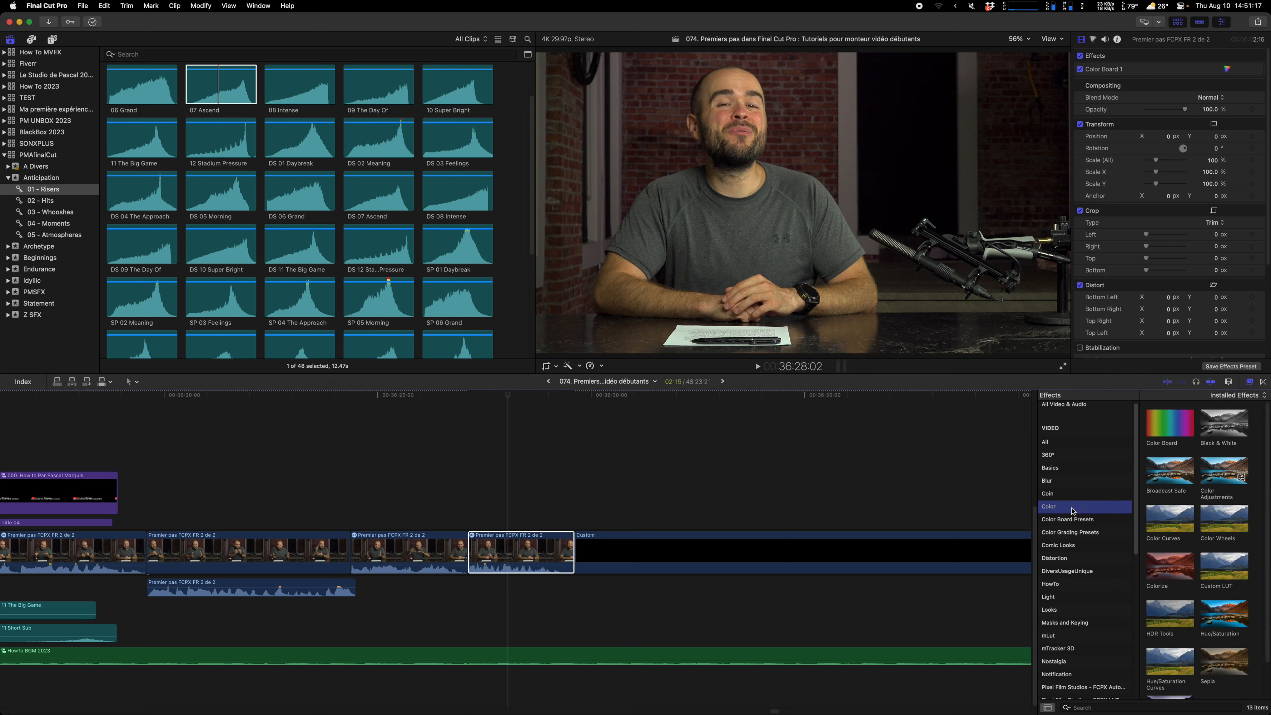
left_click(1058, 545)
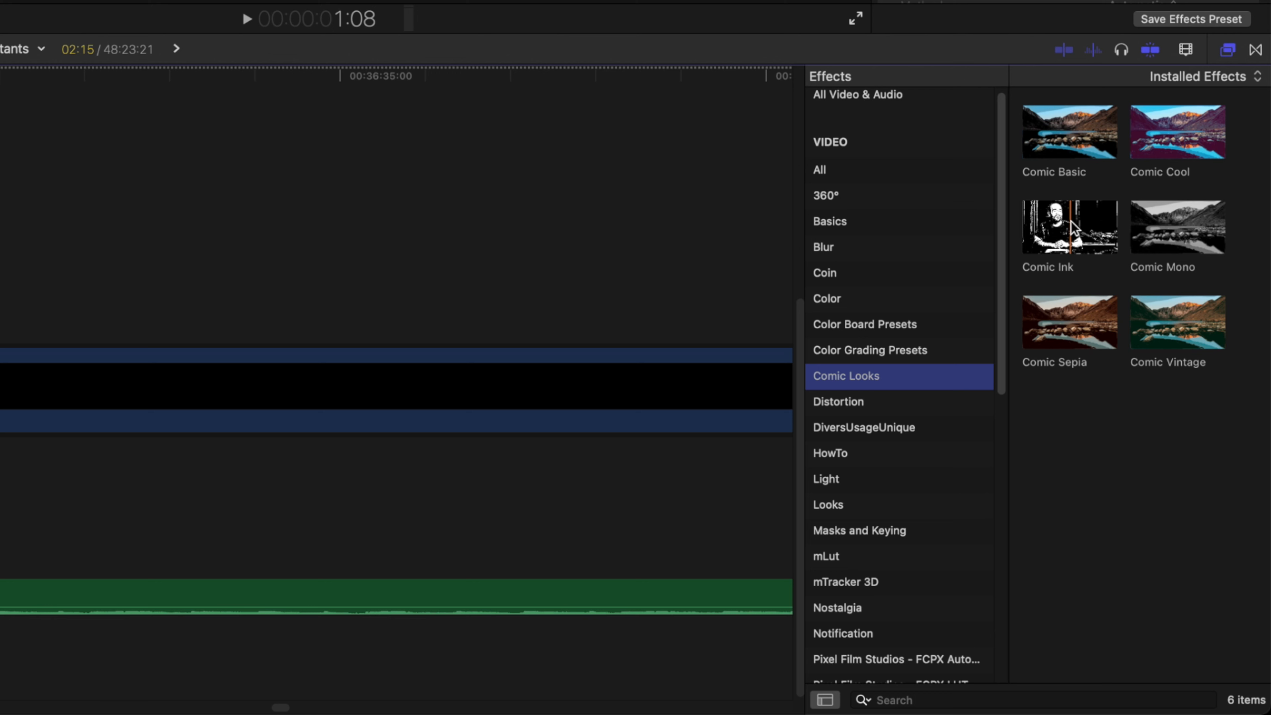
scroll(973, 426, "down", 2)
scroll(927, 425, "up", 2)
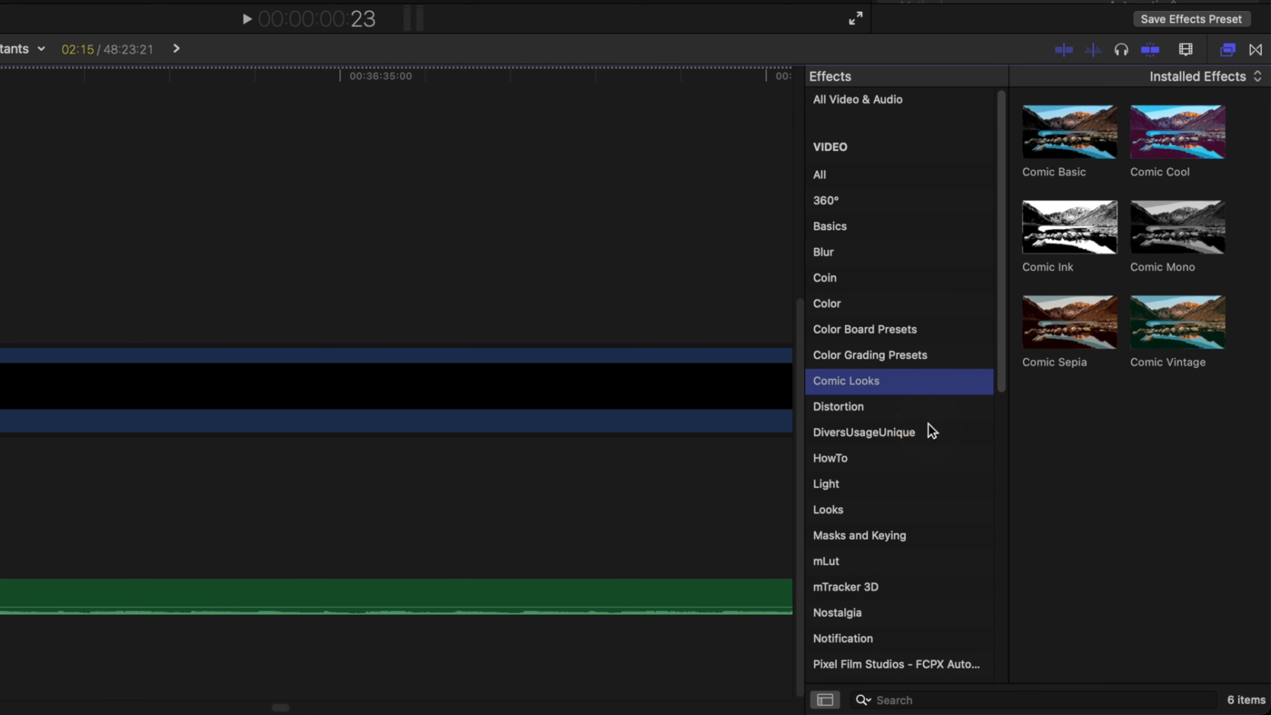
scroll(928, 430, "down", 1)
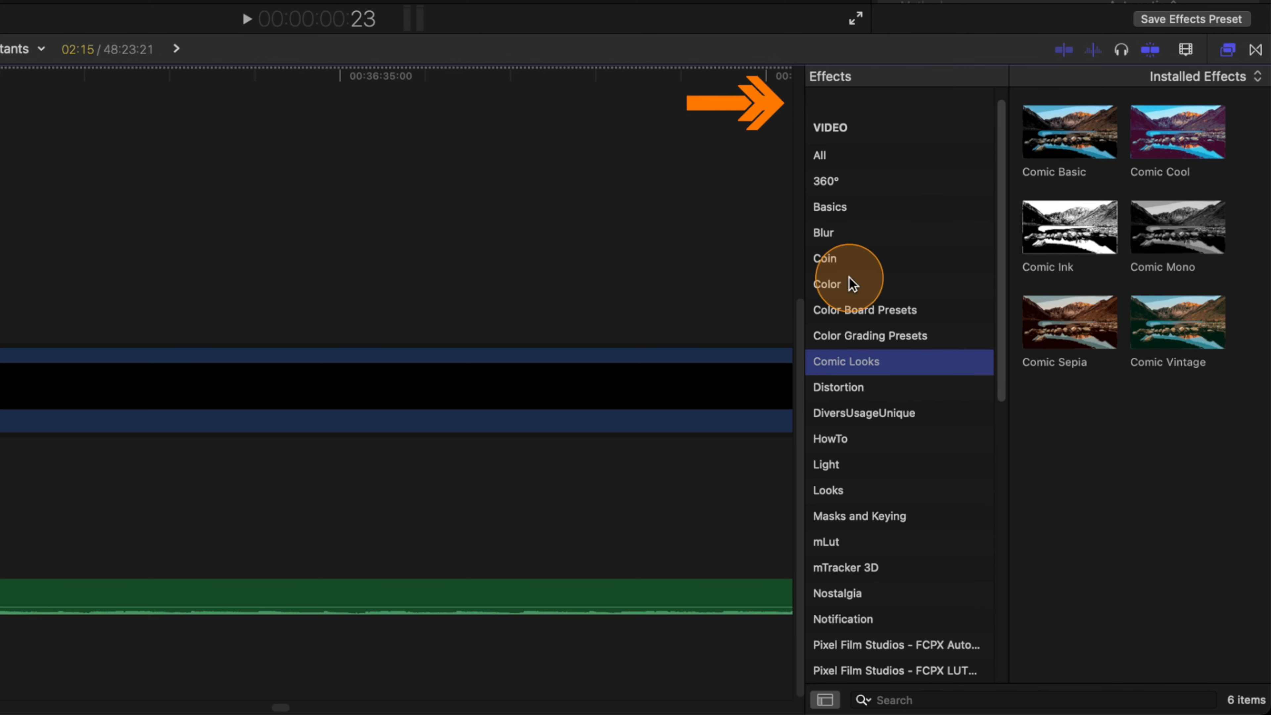
scroll(849, 280, "down", 8)
scroll(848, 280, "down", 4)
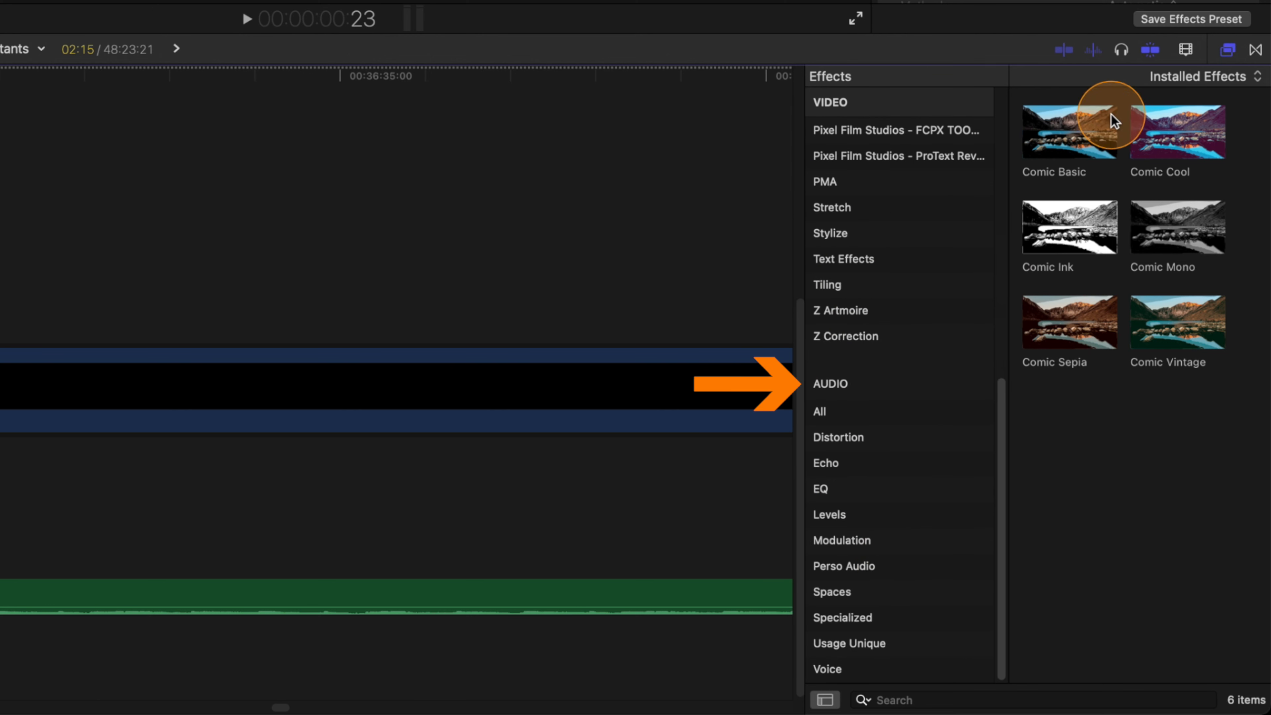
Show the installed transitions and preview several of them, such as 360° Divide and 360° Gaussian Blur.
left_click(1256, 50)
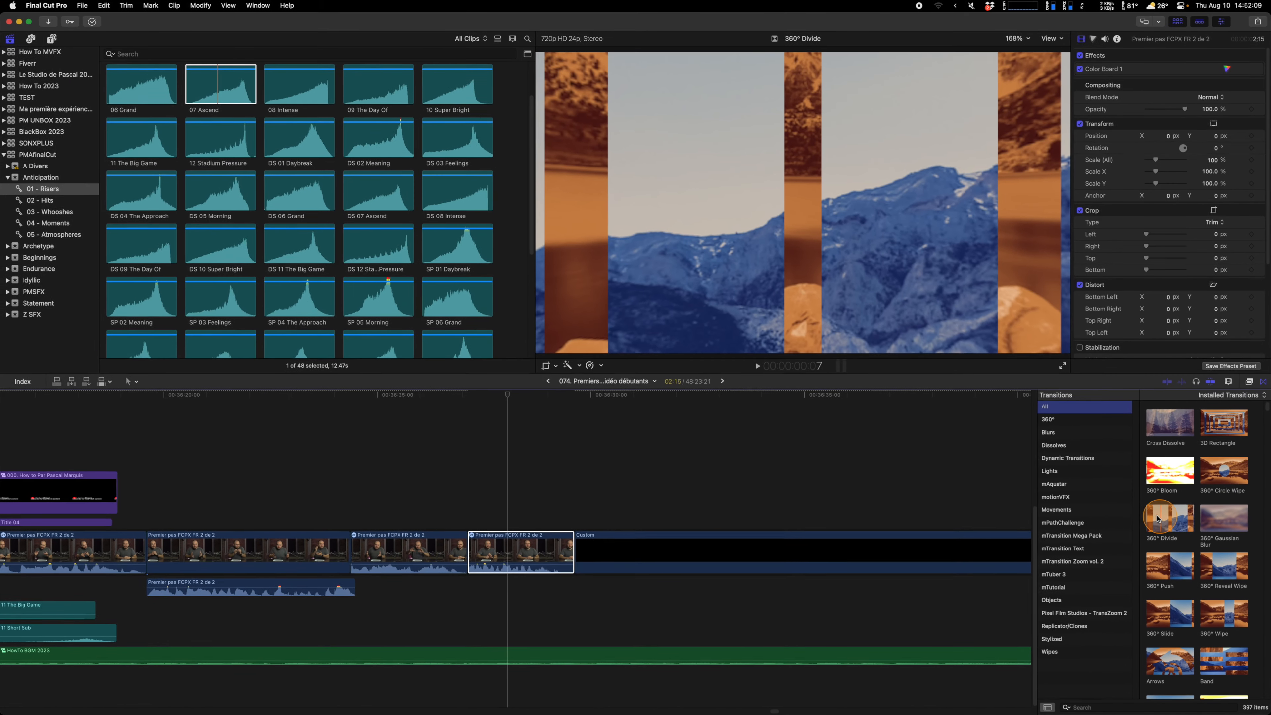
left_click(1222, 525)
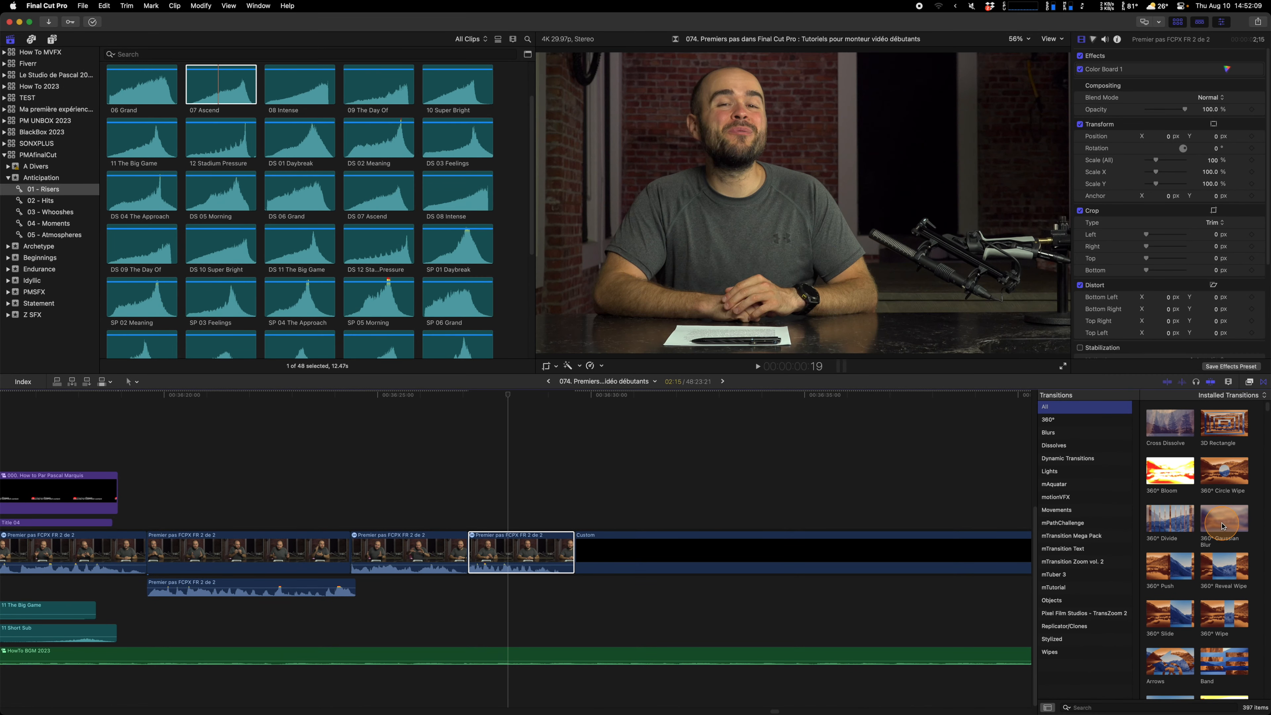
left_click(1210, 659)
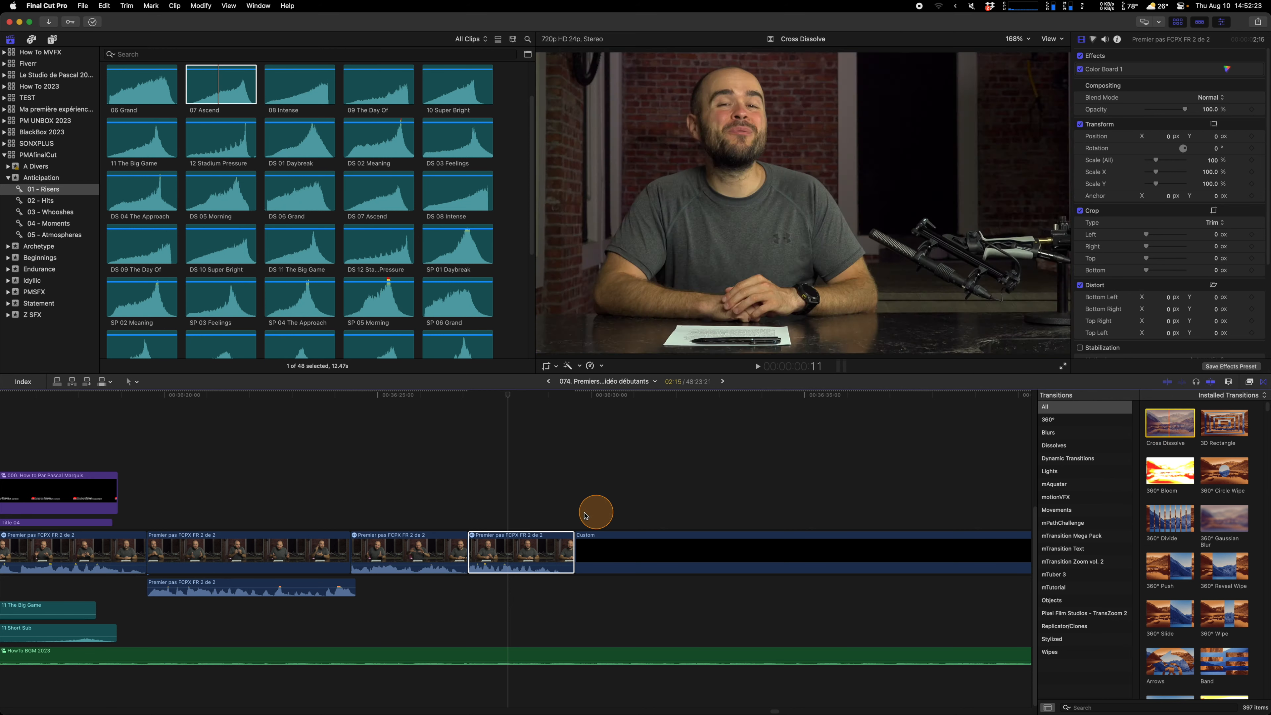
Add the default transition to both ends of the clip before the Custom clip, and undo it.
left_click(516, 554)
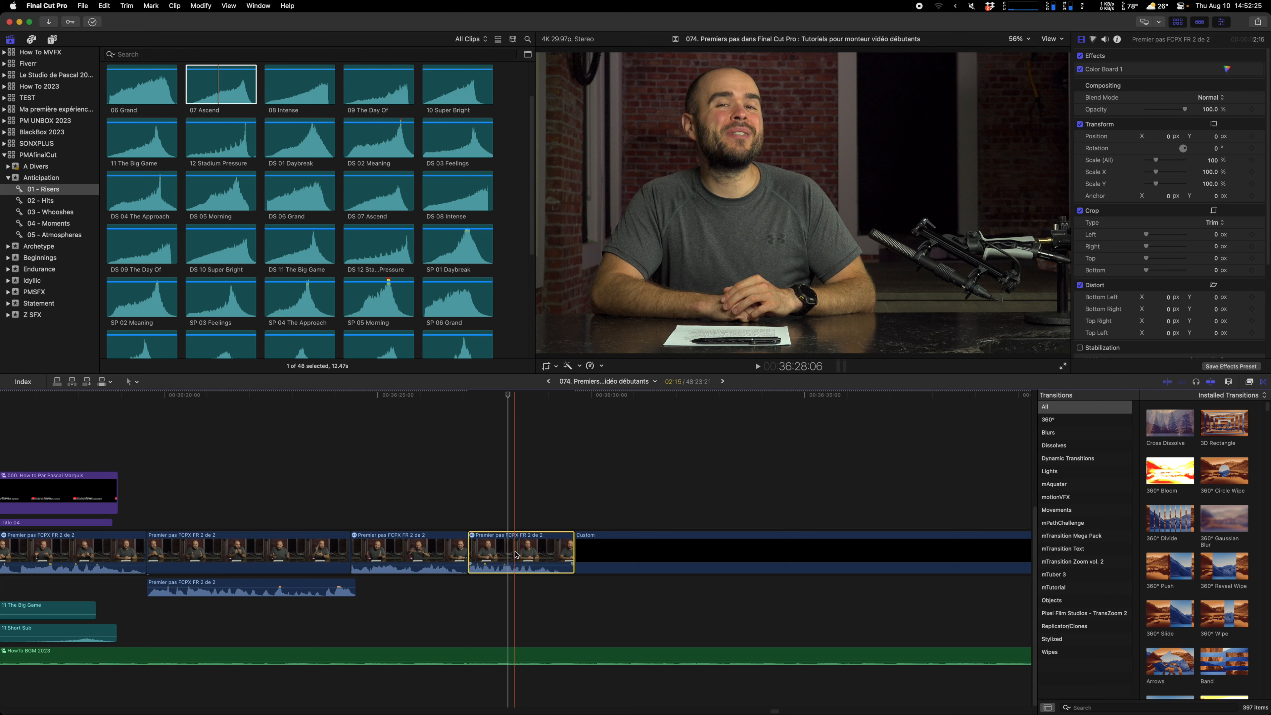
key("cmd+t")
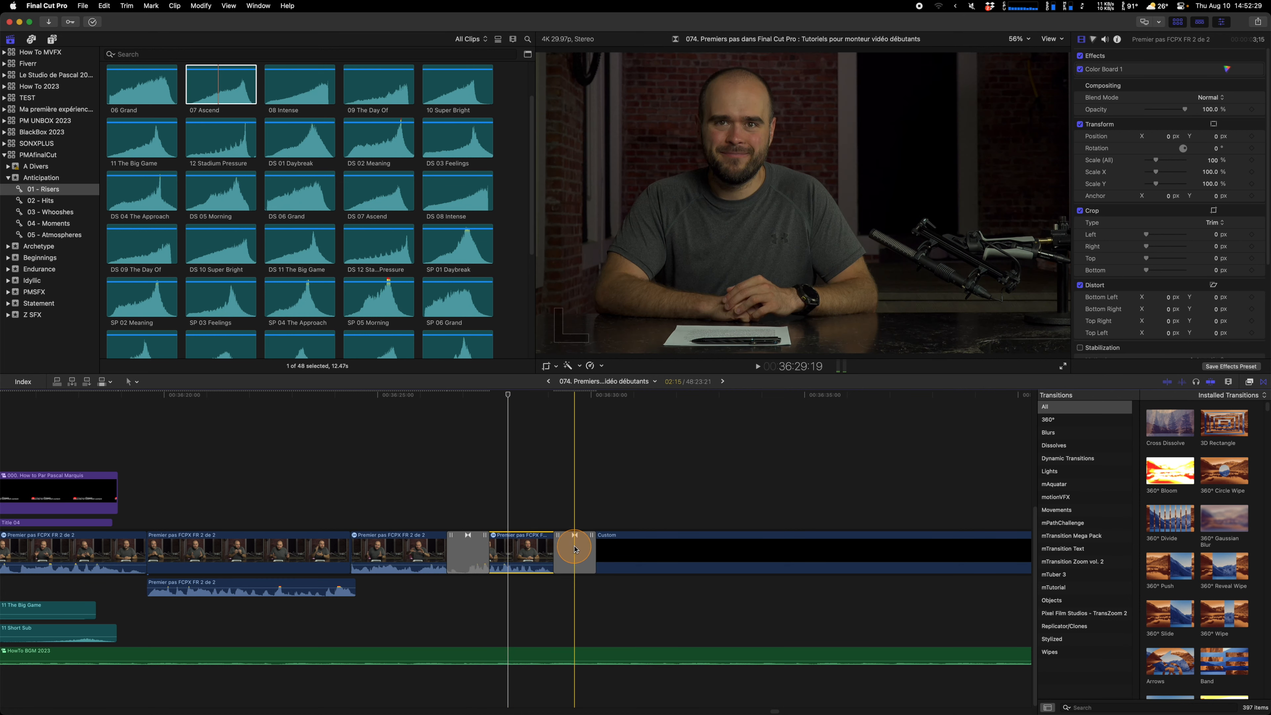
key("super+z")
left_click(599, 548)
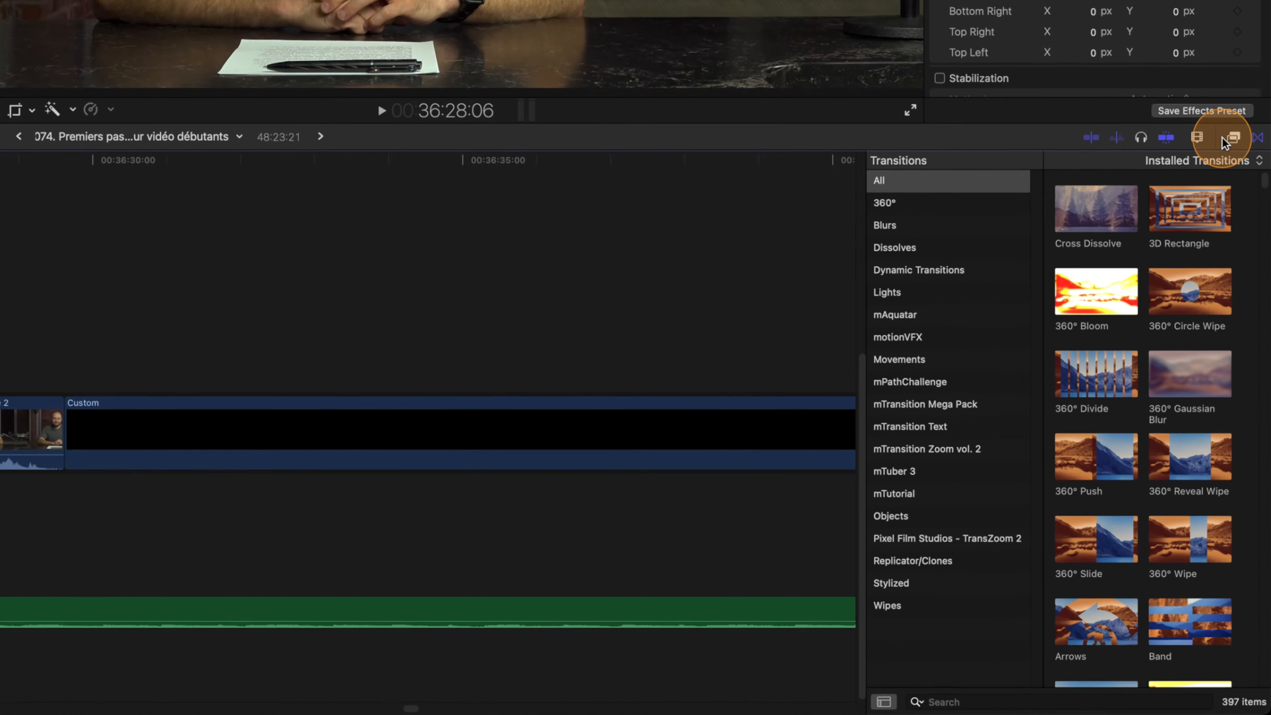
Return to the installed effects and examine the EQ and Levels audio categories, comparing the Final Cut and Logic limiters.
left_click(1247, 370)
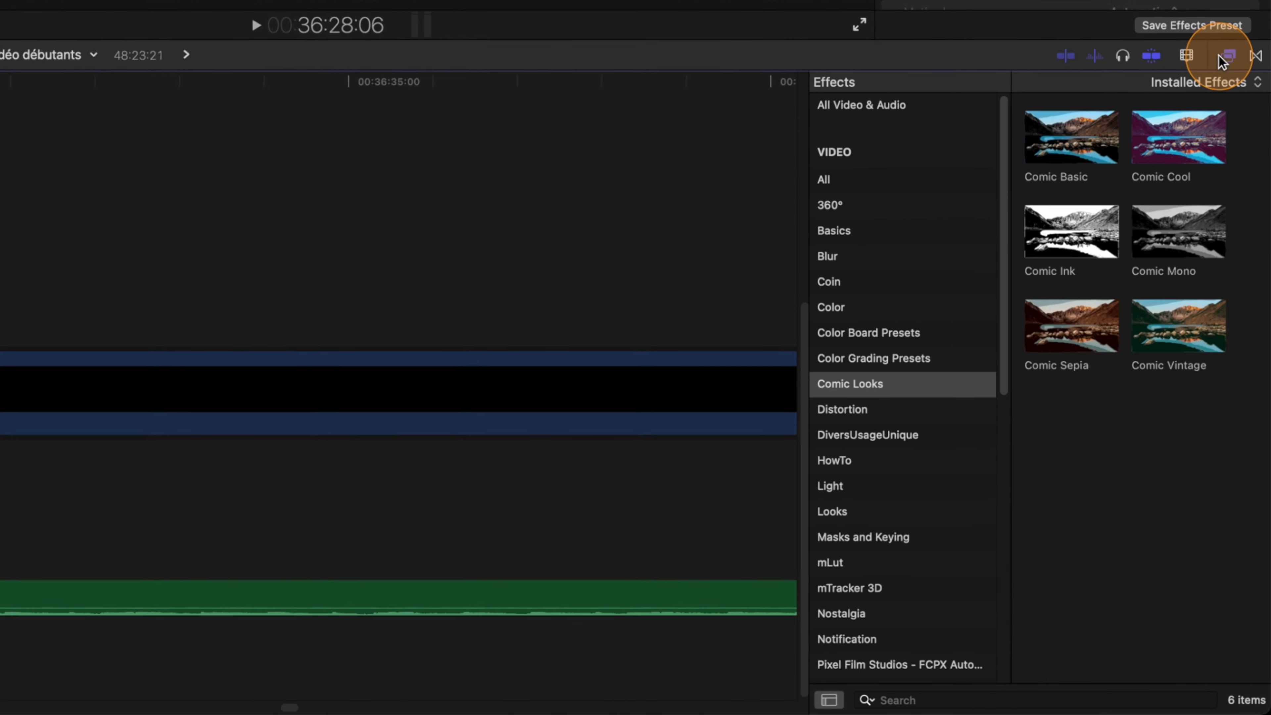
scroll(1079, 508, "down", 5)
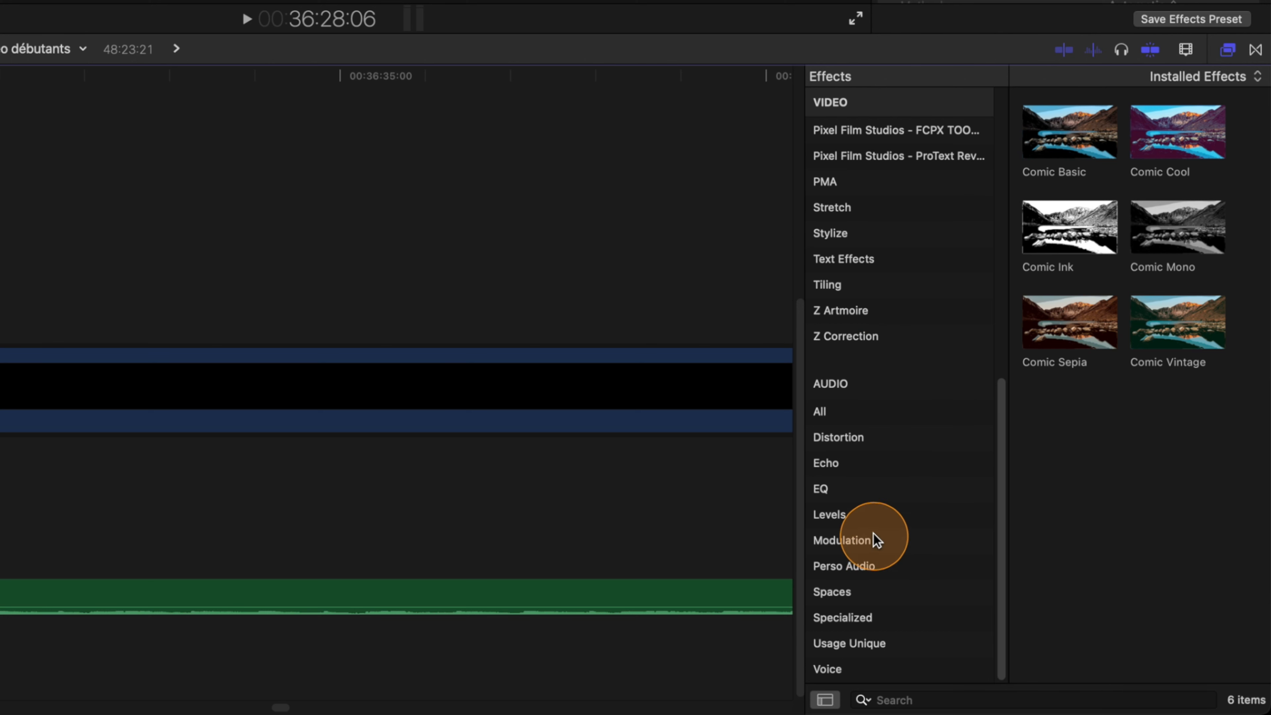
left_click(831, 493)
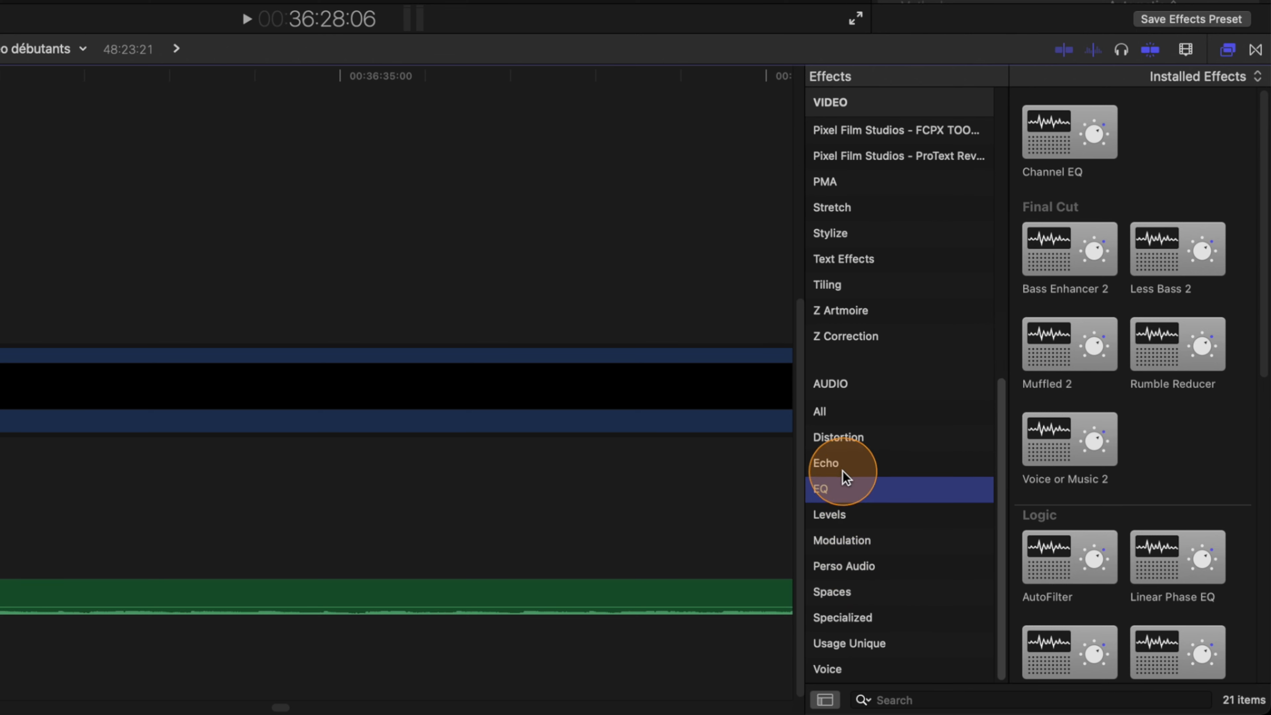
left_click(842, 515)
left_click(1064, 160)
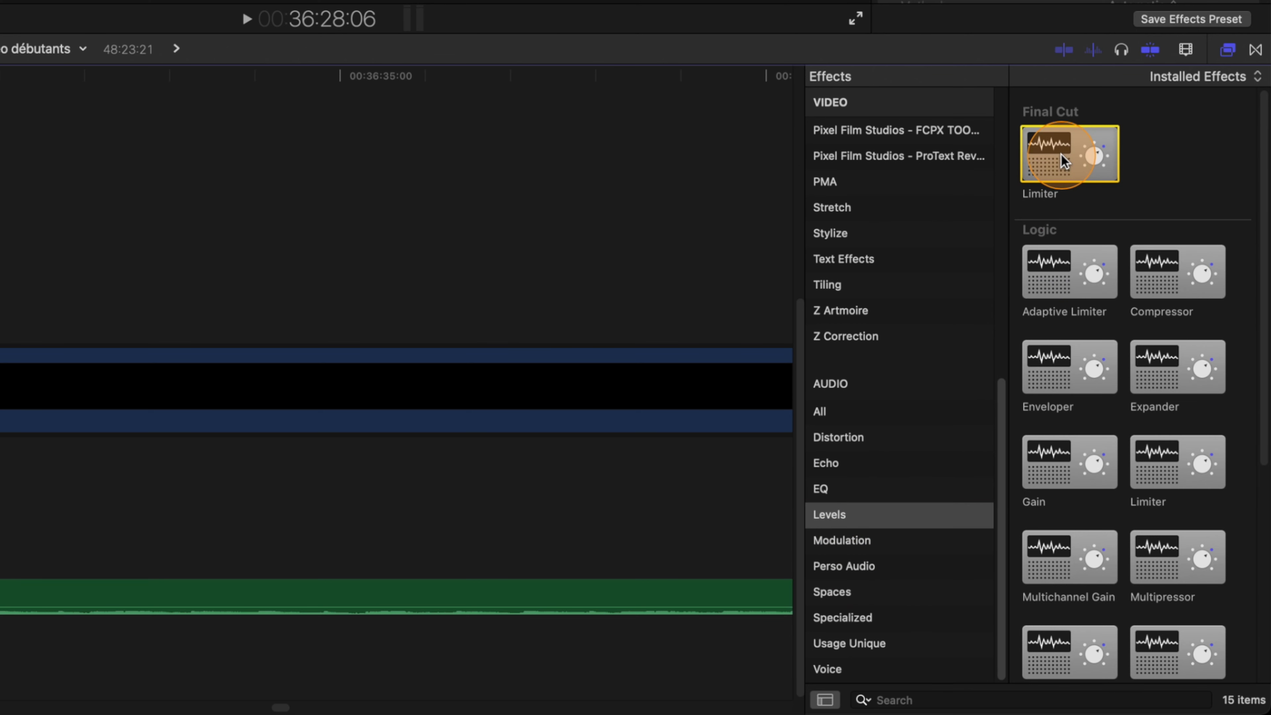
key("ctrl")
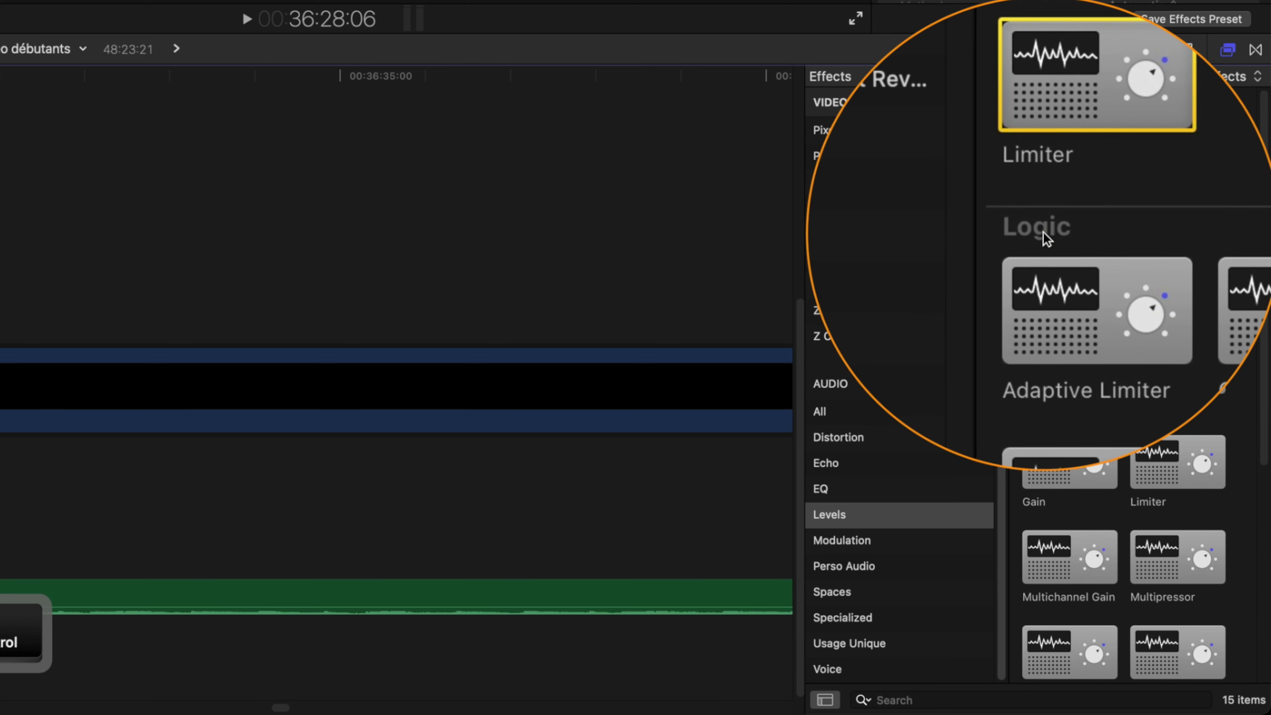
scroll(1043, 231, "down", 2)
key("ctrl")
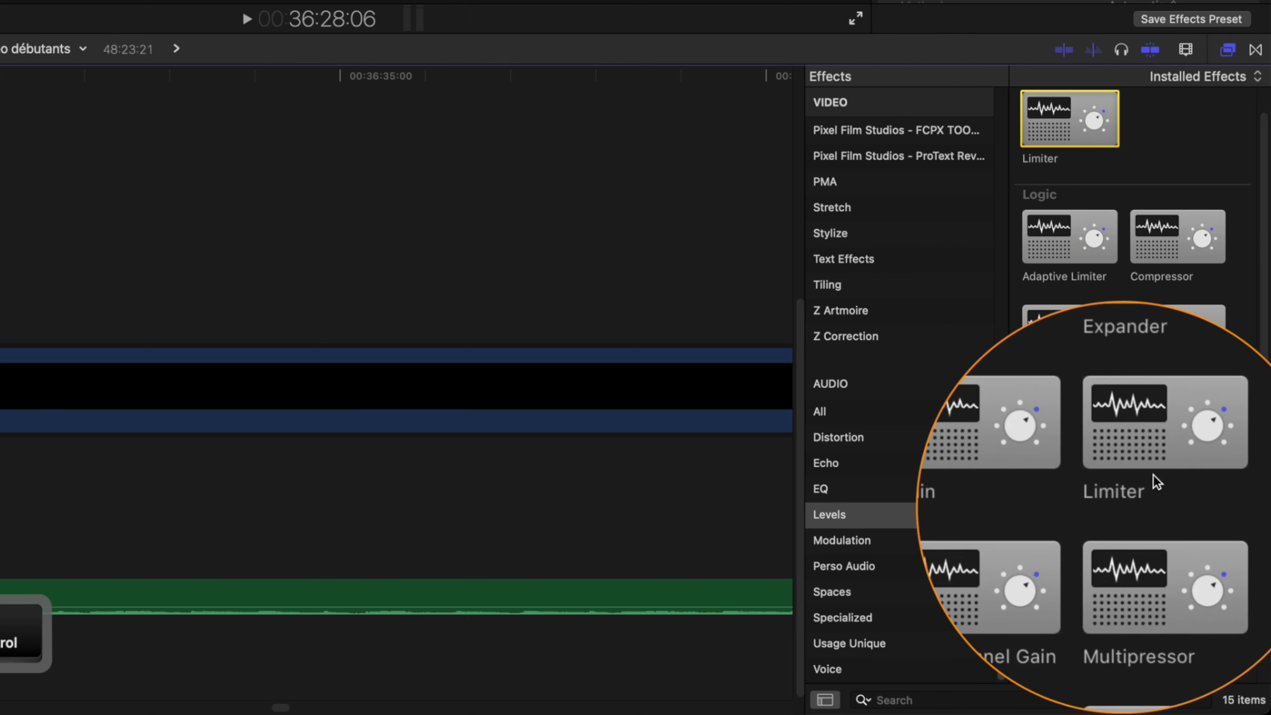
Apply the Logic Limiter audio effect to the clip just before the Custom clip in the timeline.
left_click(1154, 448)
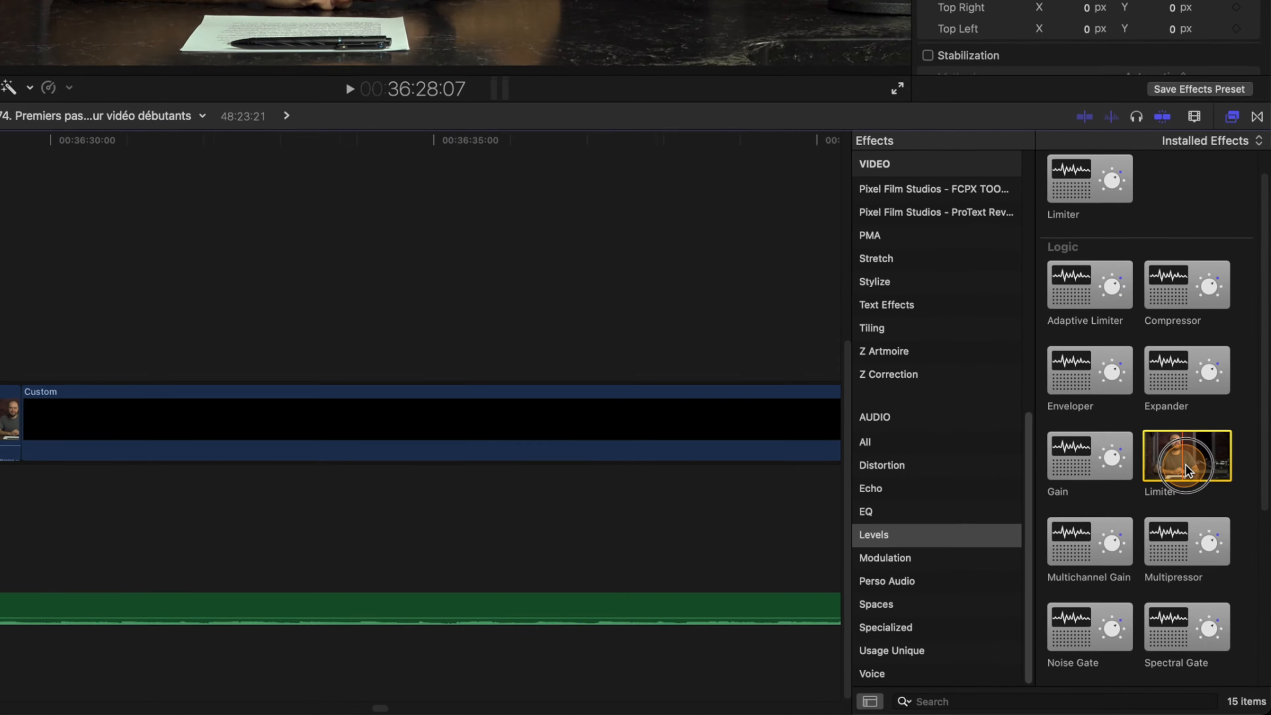
left_click_drag(1185, 464, 0, 429)
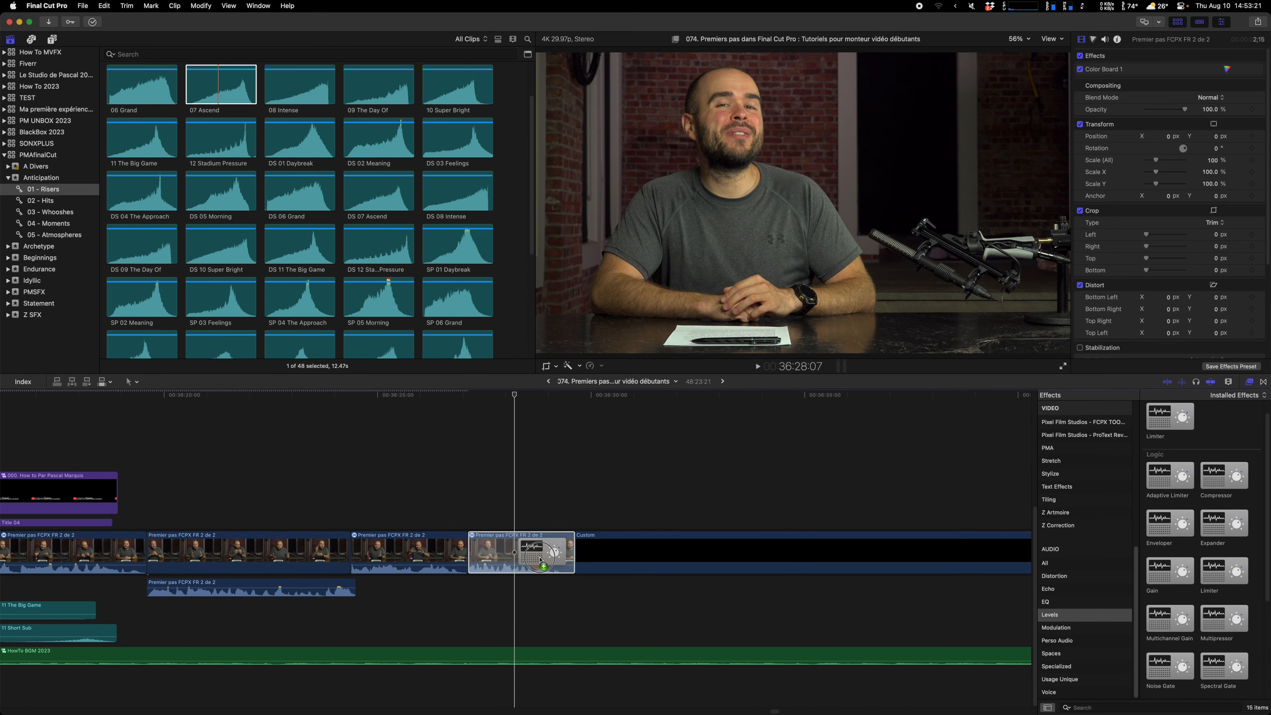
left_click_drag(540, 560, 541, 559)
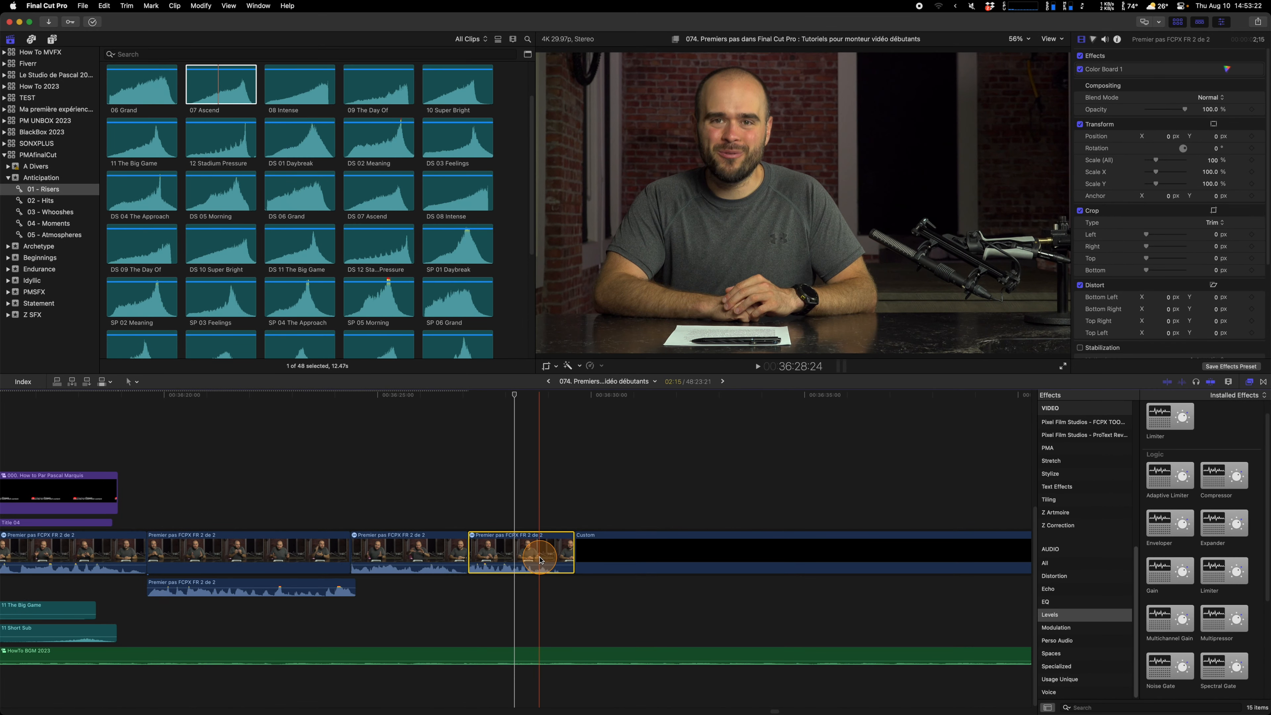
Show the clip's audio parameters and delete the second Limiter from its audio effects.
left_click(1106, 41)
key("ctrl")
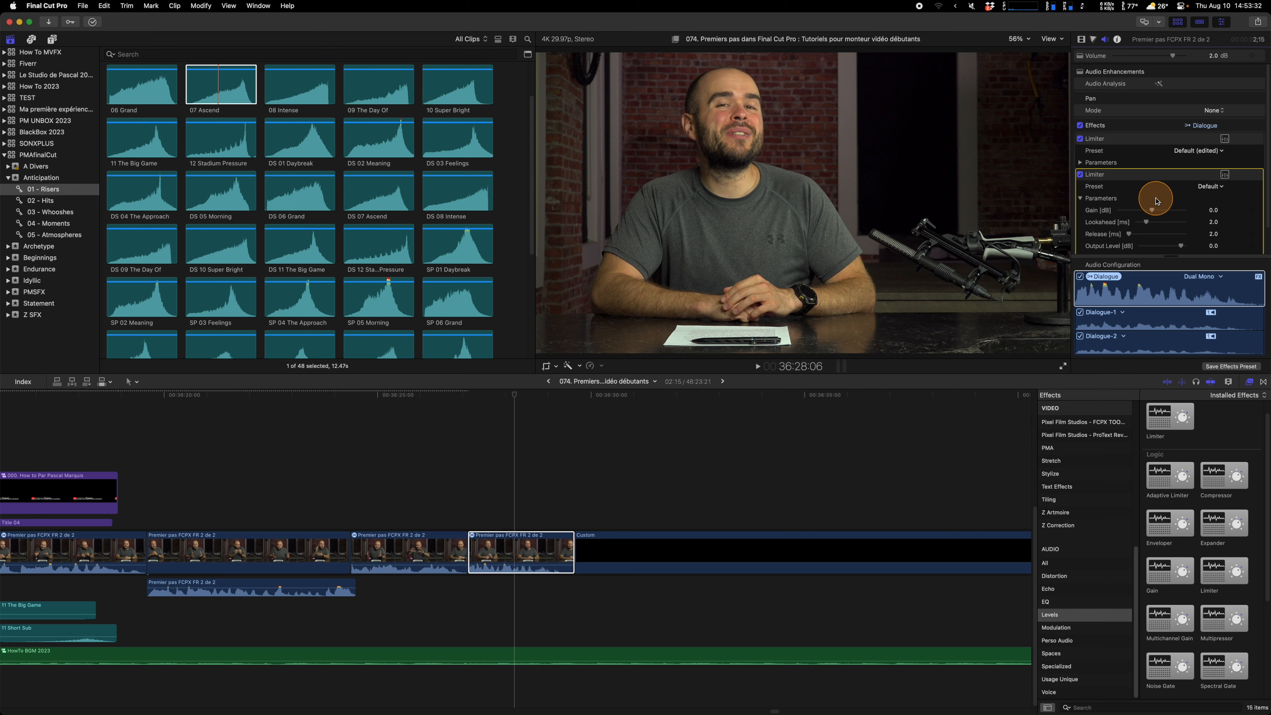
key("BackSpace")
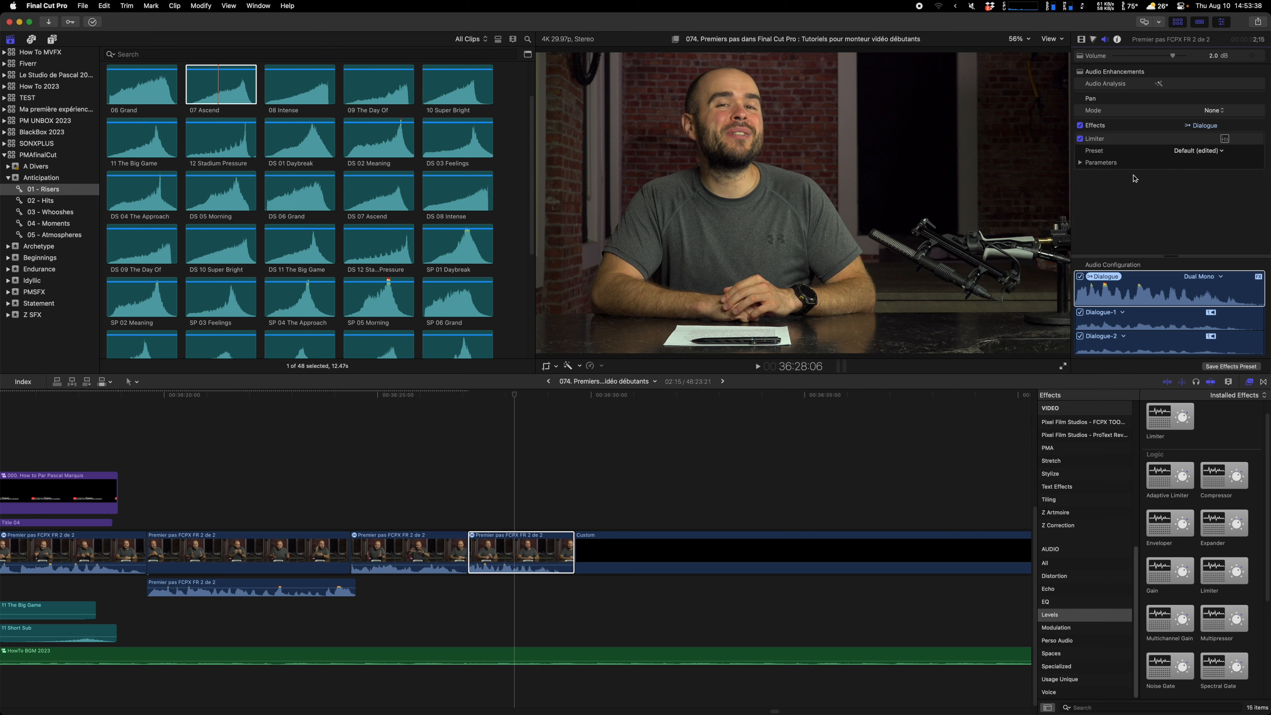
Hide the effects browser and activate the Crop tool's Trim mode on the clip in the viewer.
left_click(1248, 382)
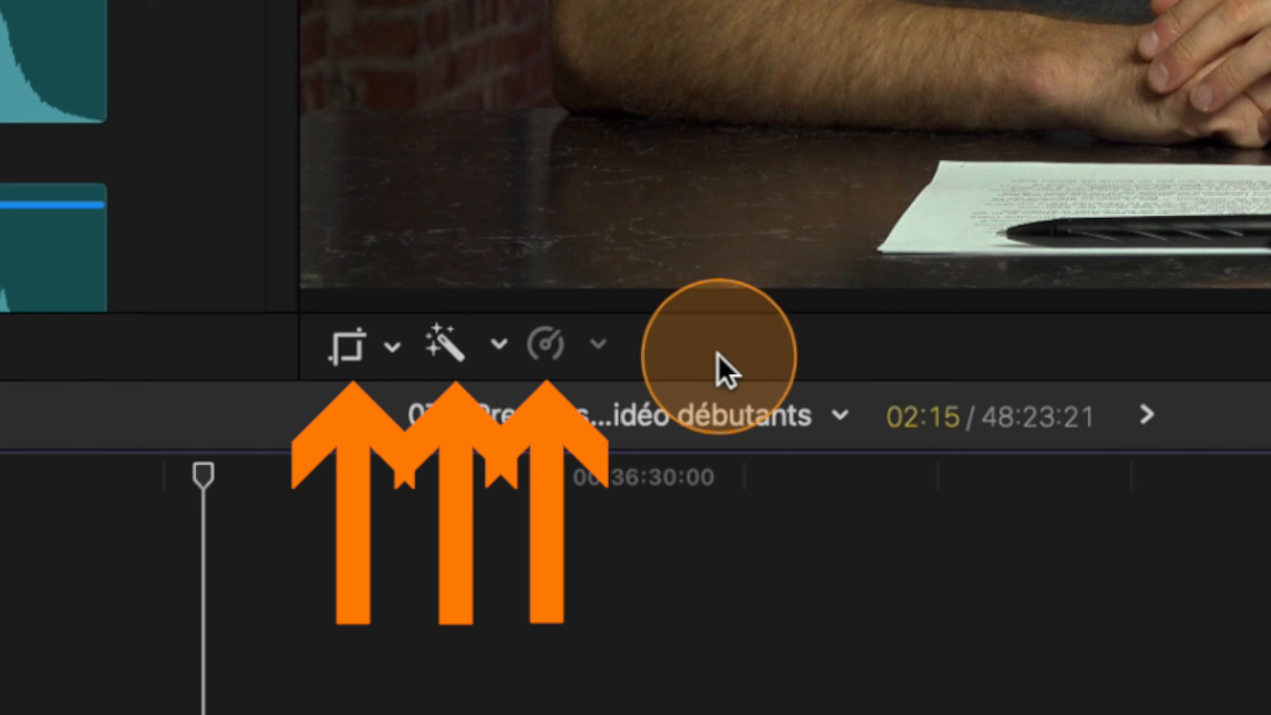
left_click(353, 358)
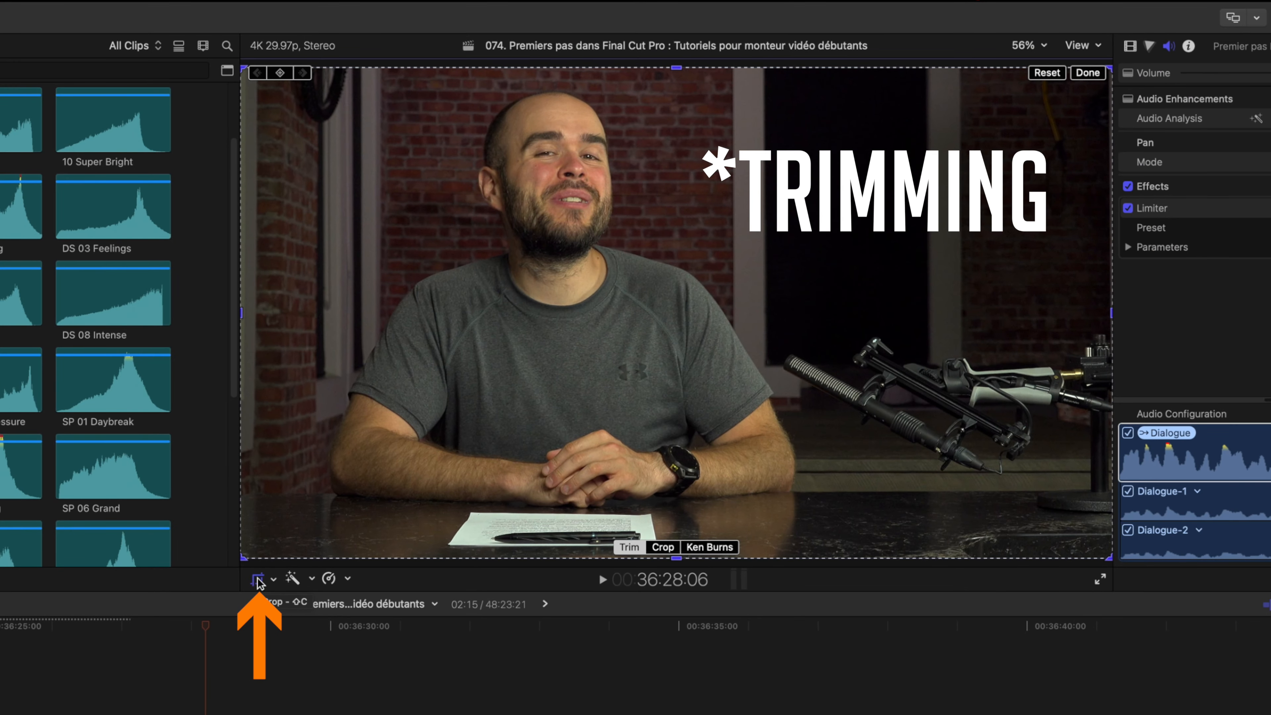
Trim the clip's left and bottom edges in the viewer and apply the change.
left_click_drag(242, 555, 389, 482)
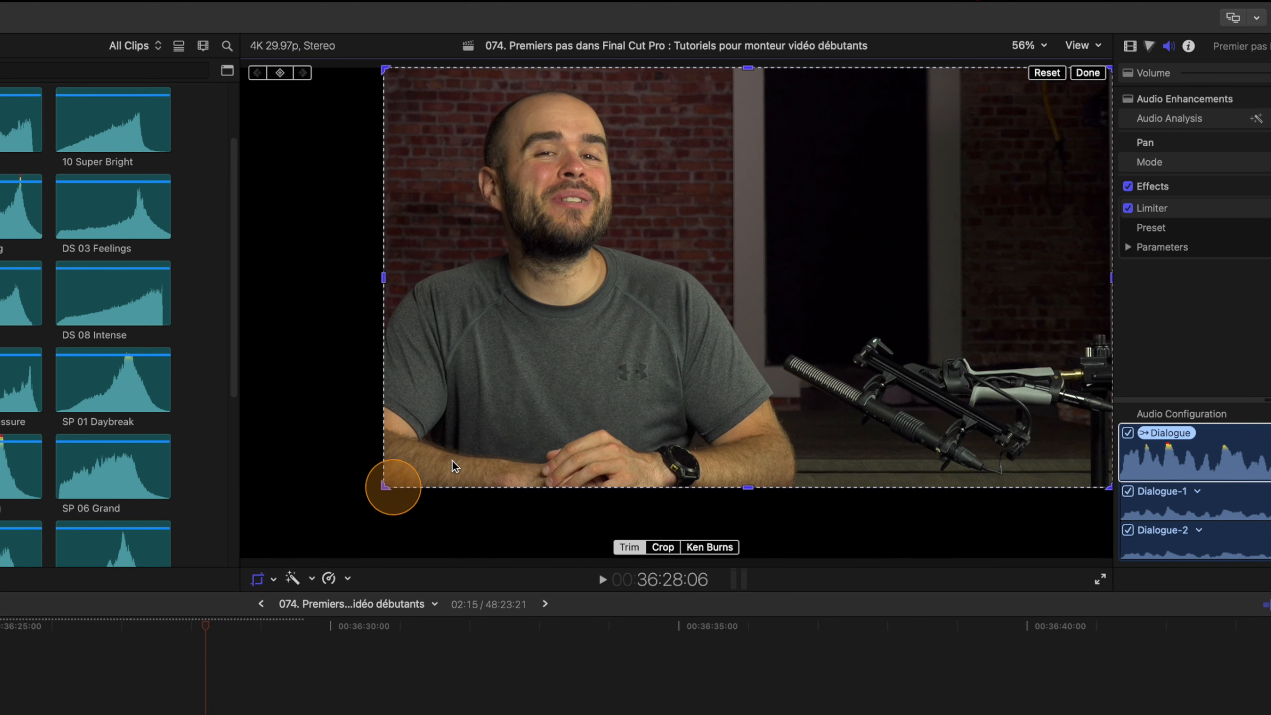
left_click(1088, 73)
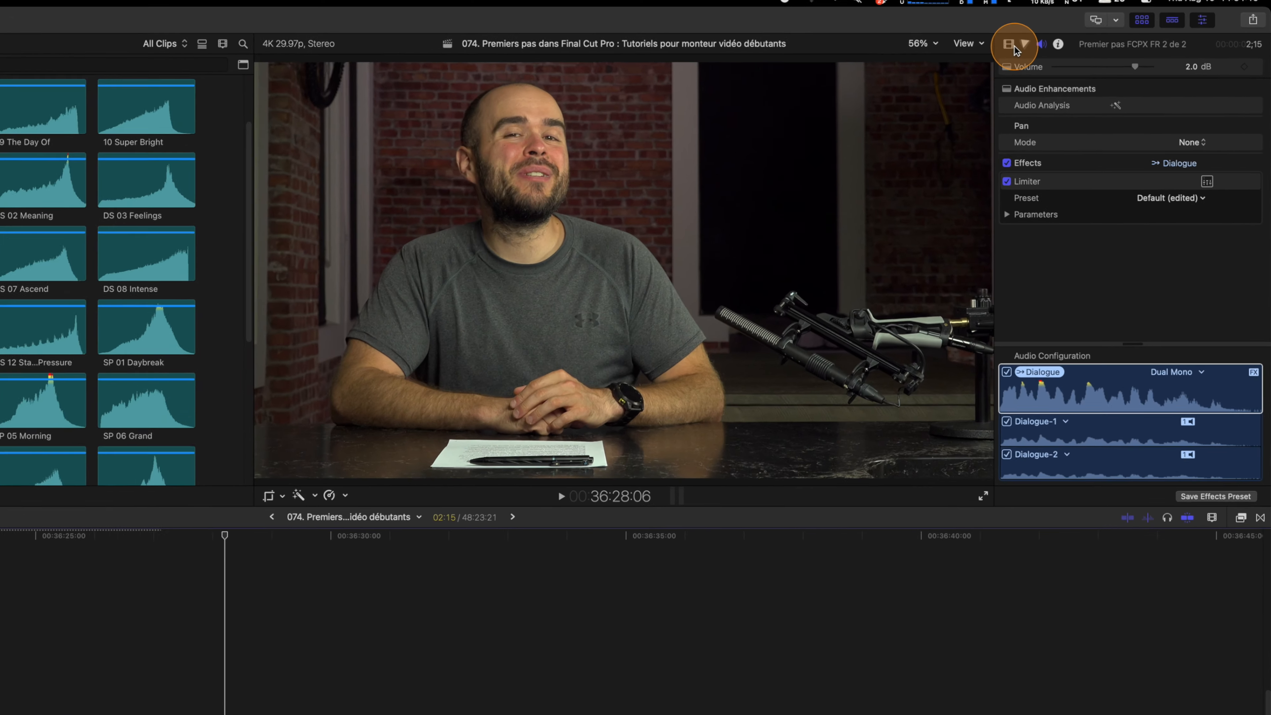
Show the clip's video parameters, try trimming its left edge by 868 px, and undo that trim.
left_click(1082, 39)
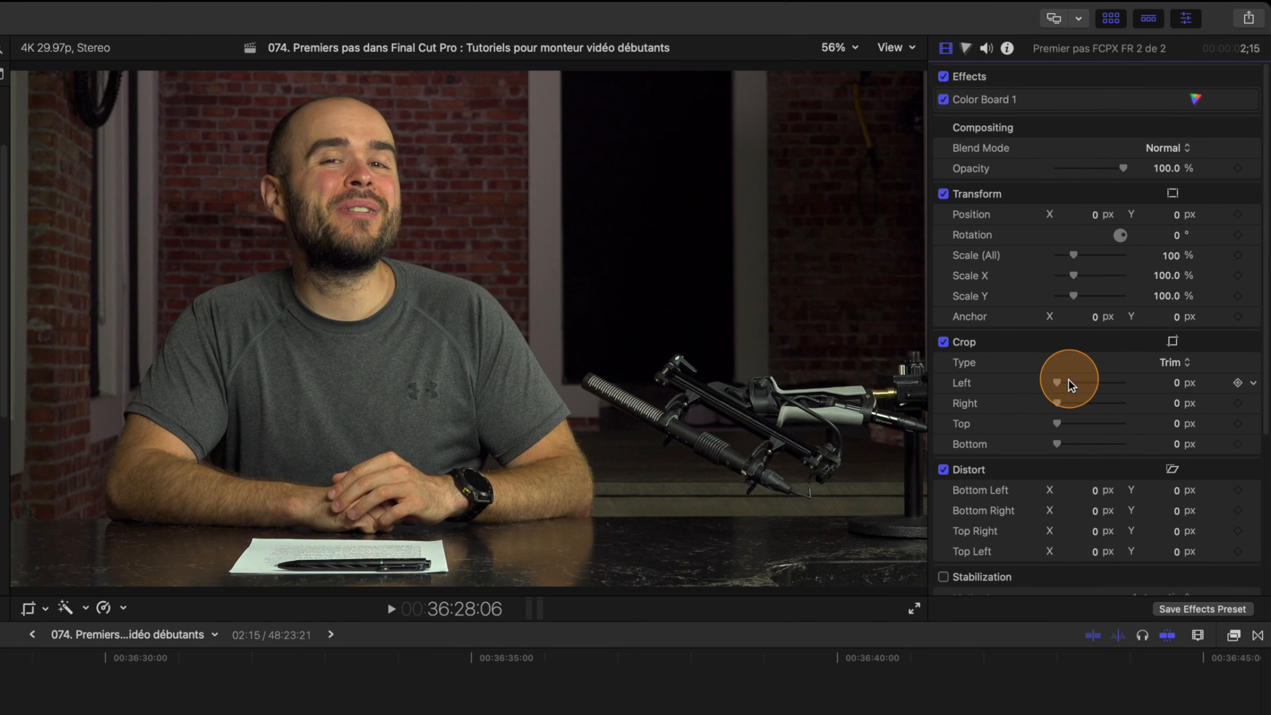
left_click_drag(1057, 382, 1083, 384)
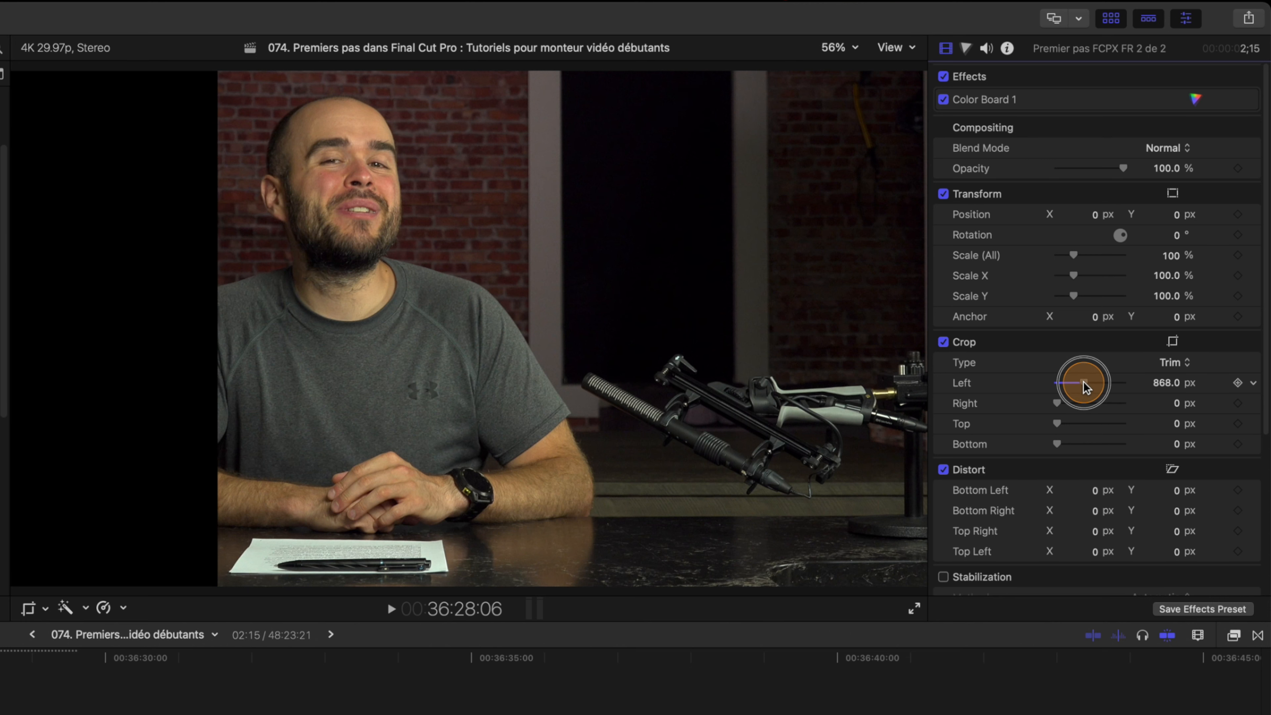
key("super+z")
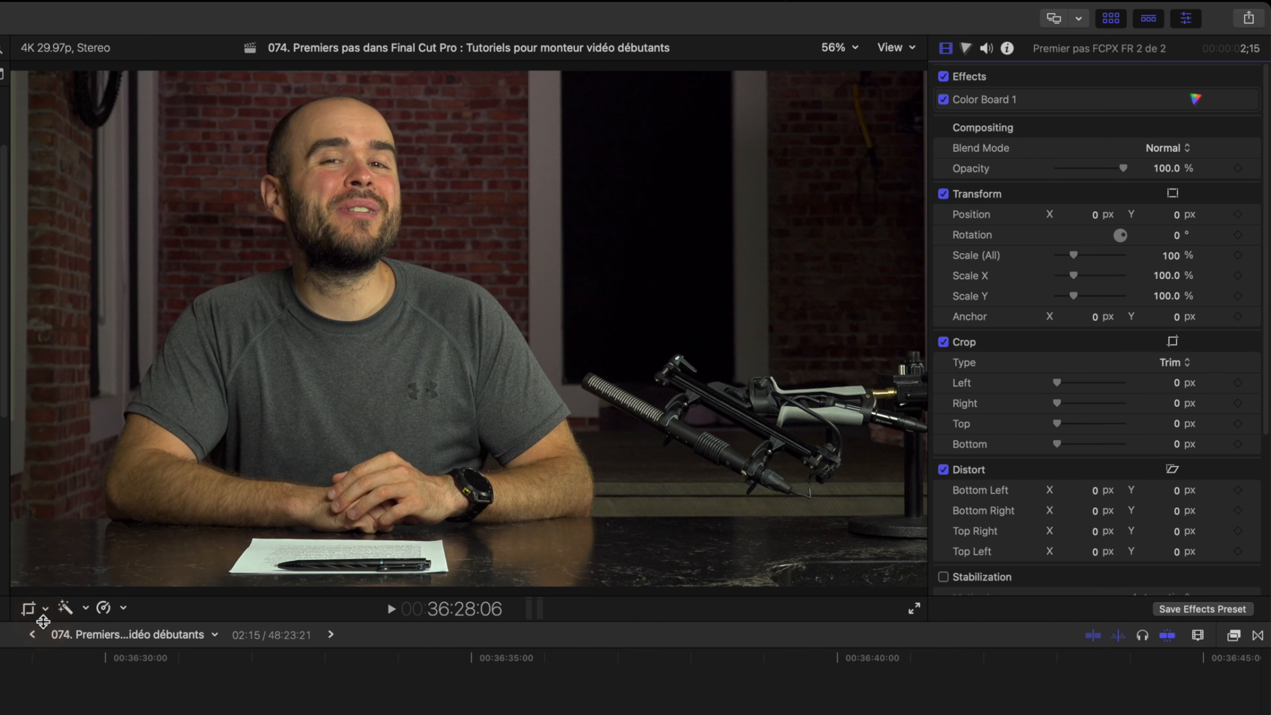
Crop the clip in Crop mode to a tighter frame, about 370 px left, 379 px right, 186 px top and 236 px bottom.
left_click(76, 611)
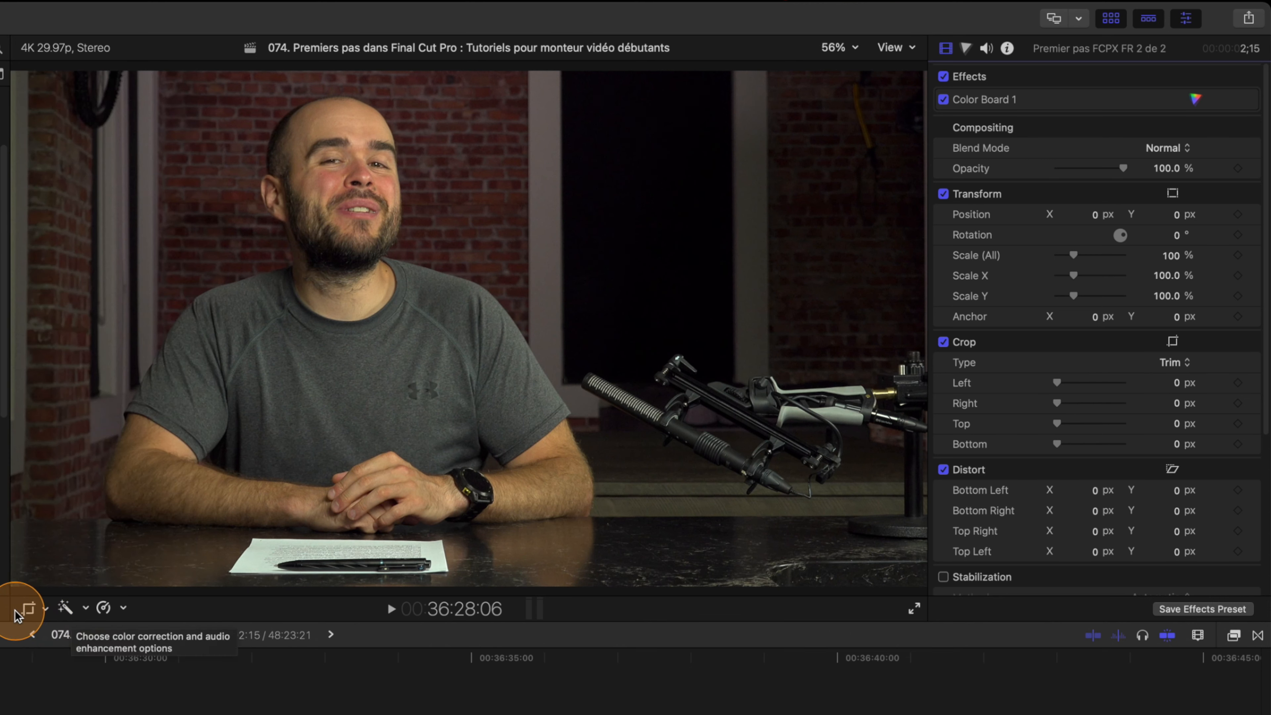
left_click(26, 611)
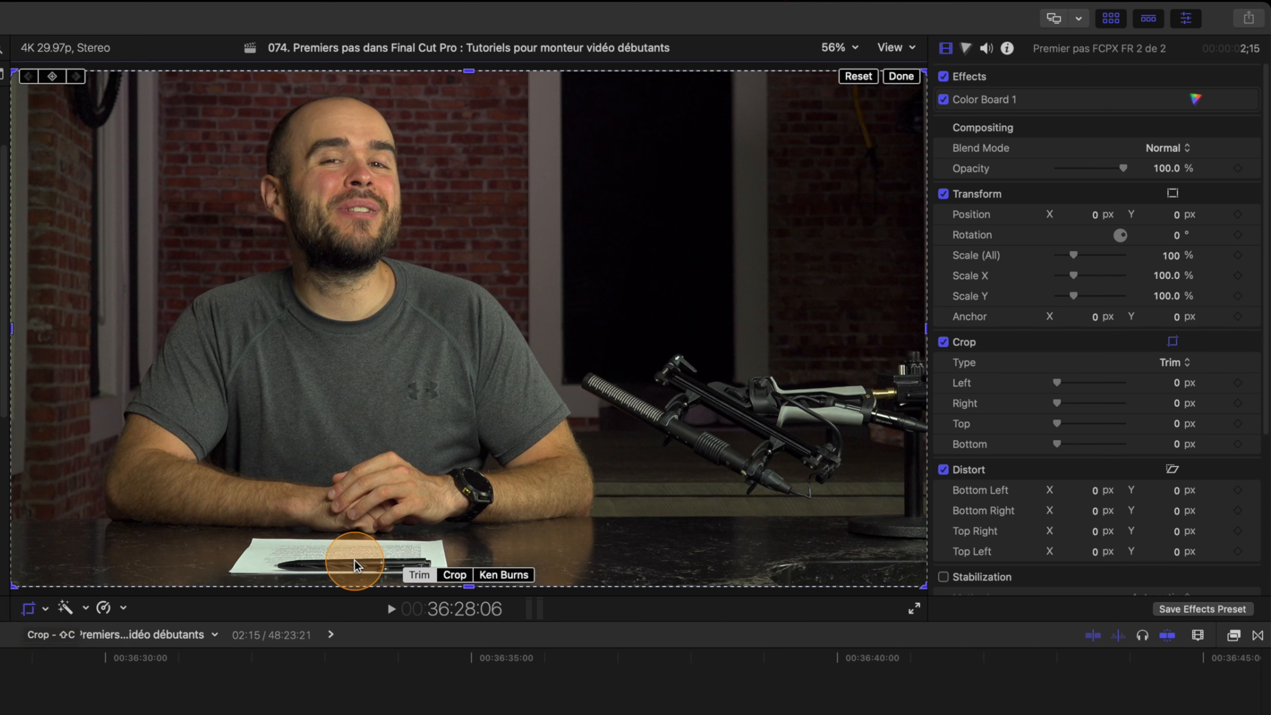
left_click(453, 575)
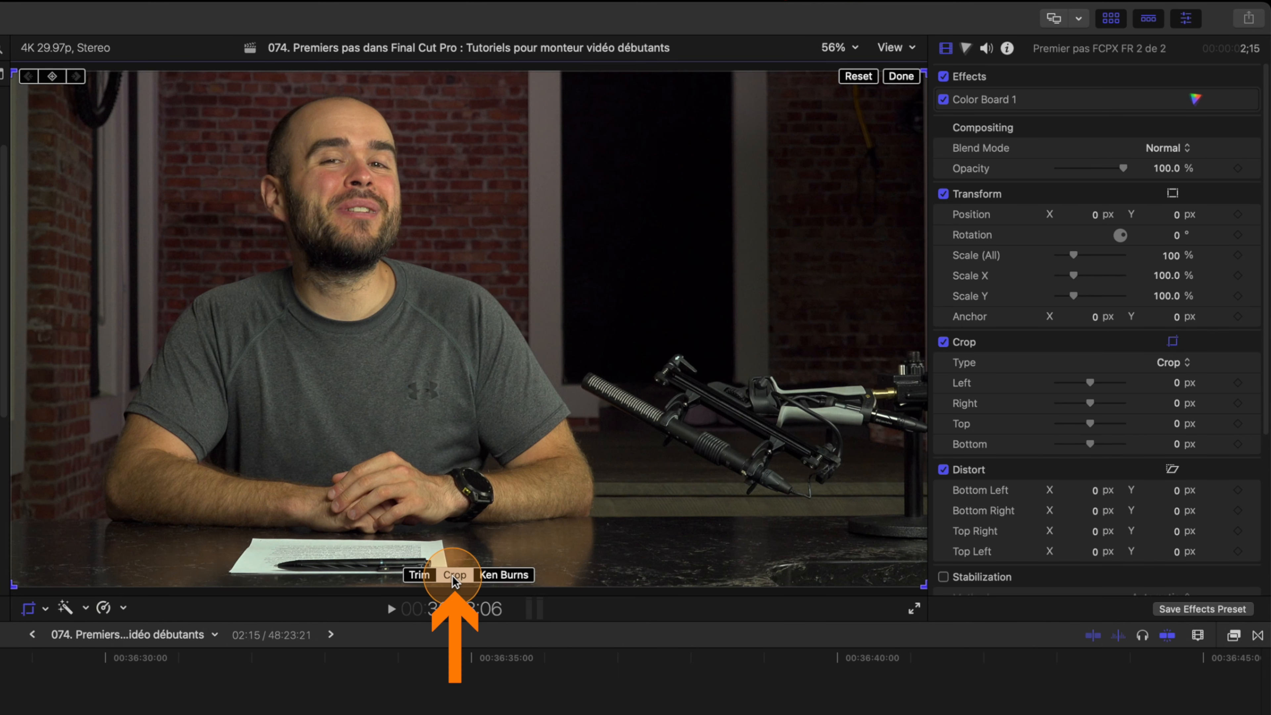
left_click_drag(18, 592, 193, 505)
left_click_drag(324, 370, 234, 414)
left_click(887, 78)
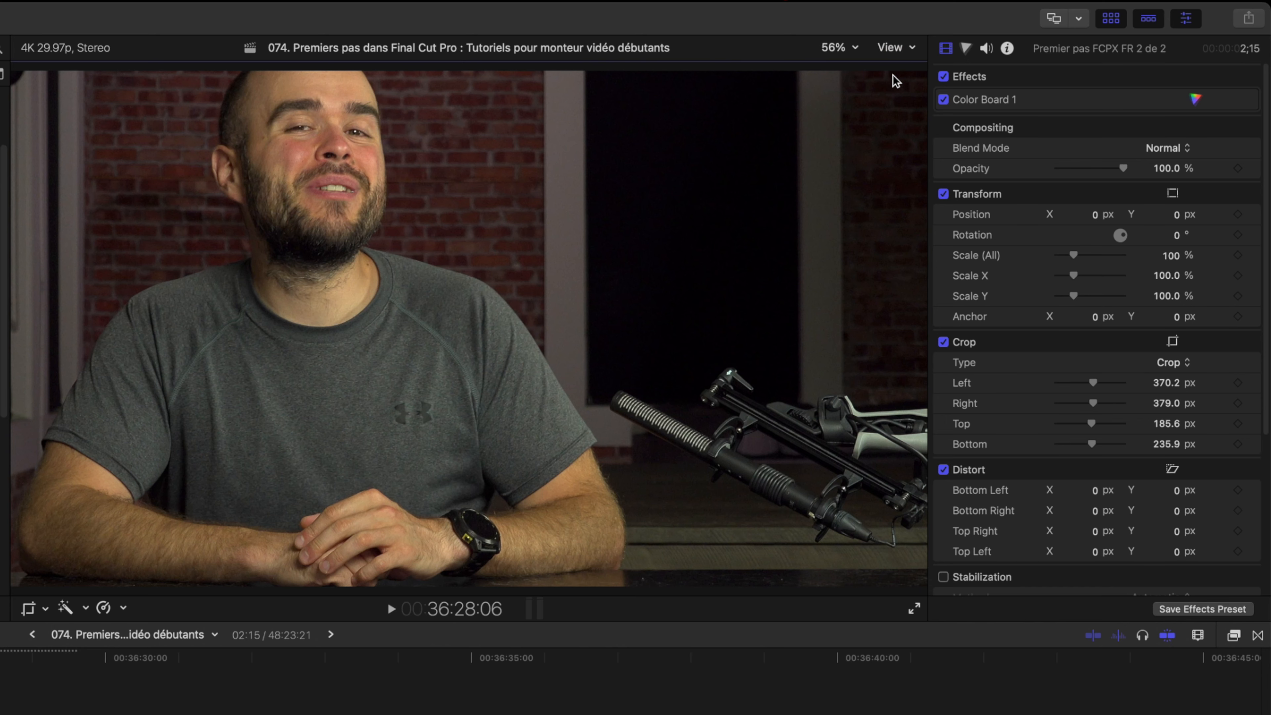
Undo the crop frame's repositioning and resizing.
key("super+z")
left_click(895, 80)
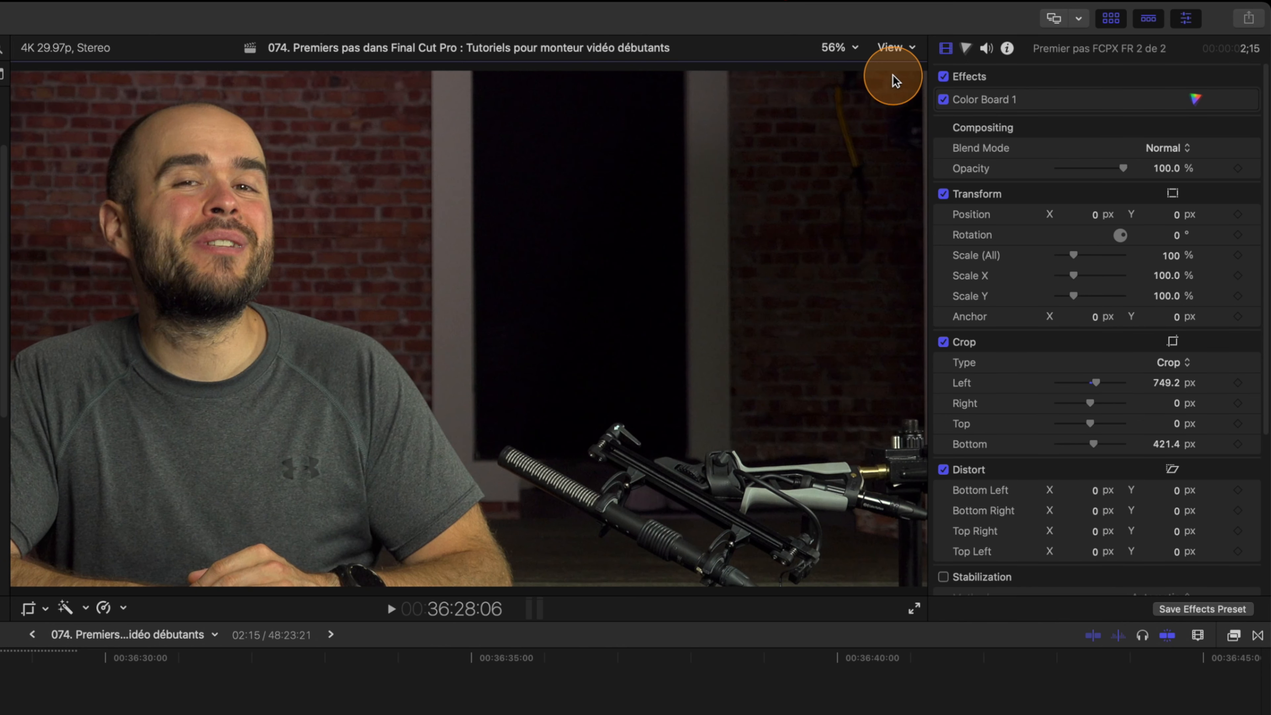
key("super+z")
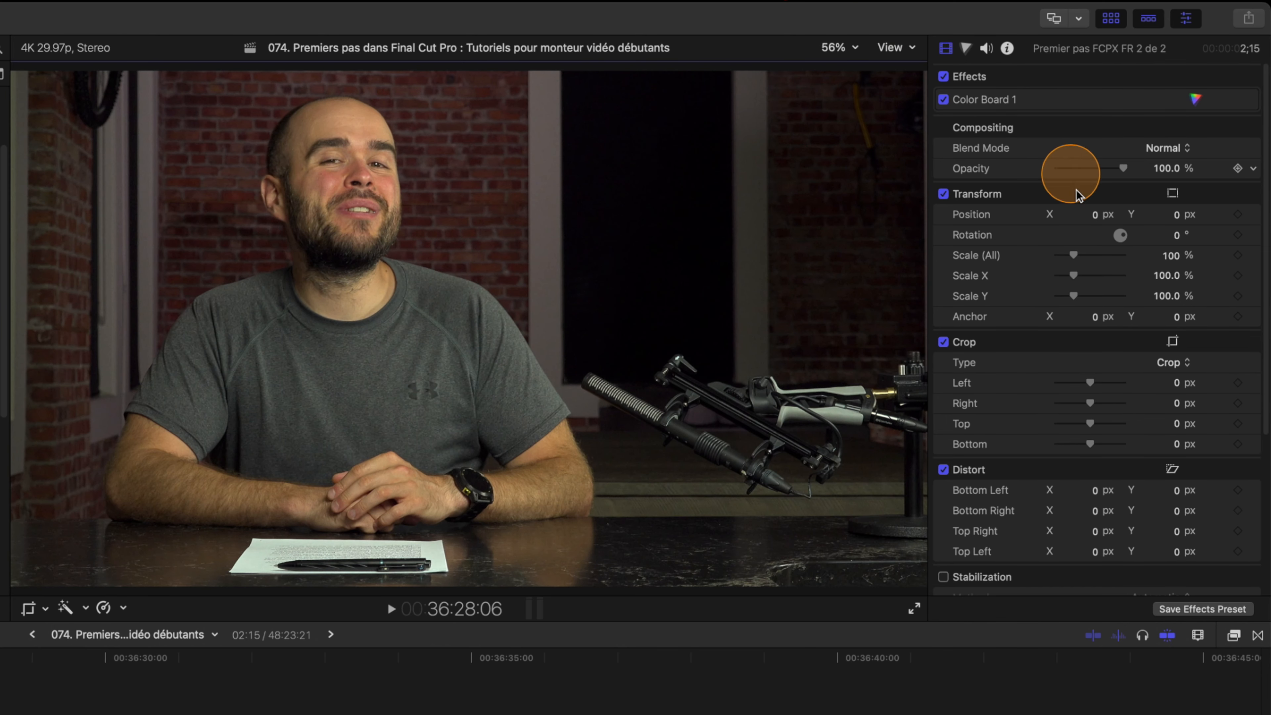
Try scaling the clip to 123% and adjusting its vertical position.
left_click_drag(1077, 256, 1079, 256)
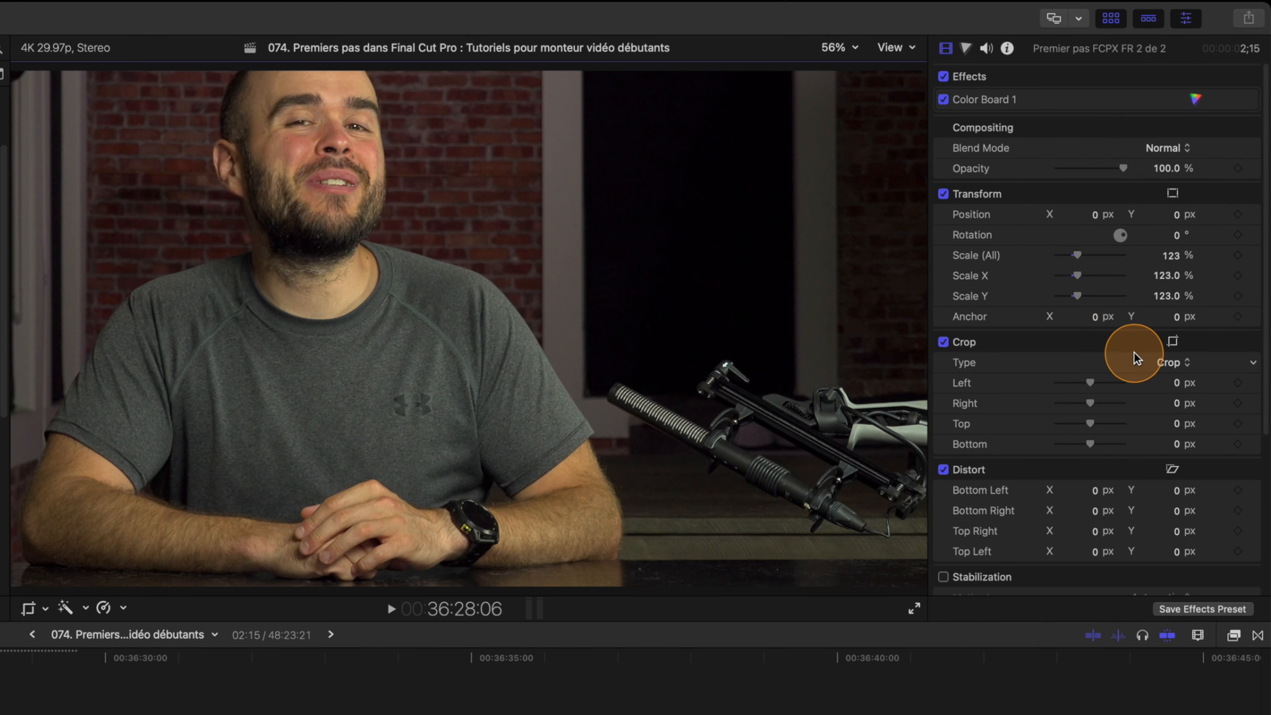
left_click_drag(1177, 216, 1175, 215)
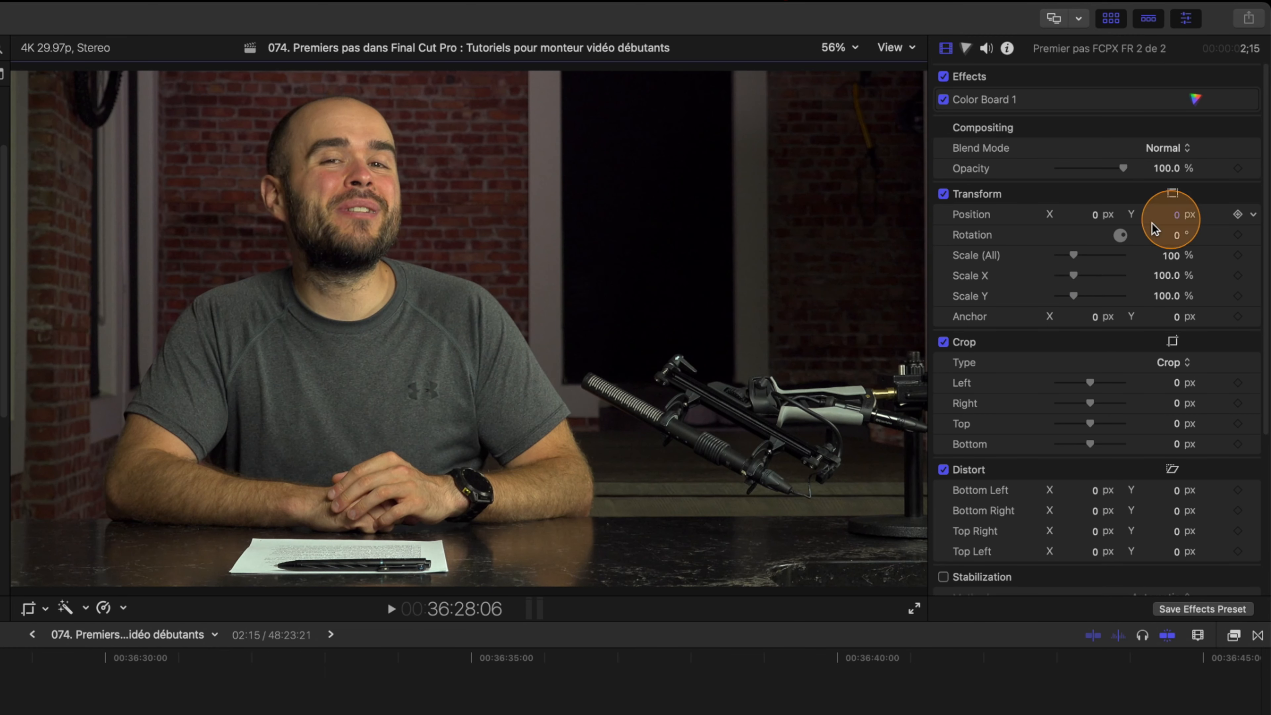
Apply the Ken Burns crop to the clip, shrinking the start frame from its upper-left corner.
left_click(29, 608)
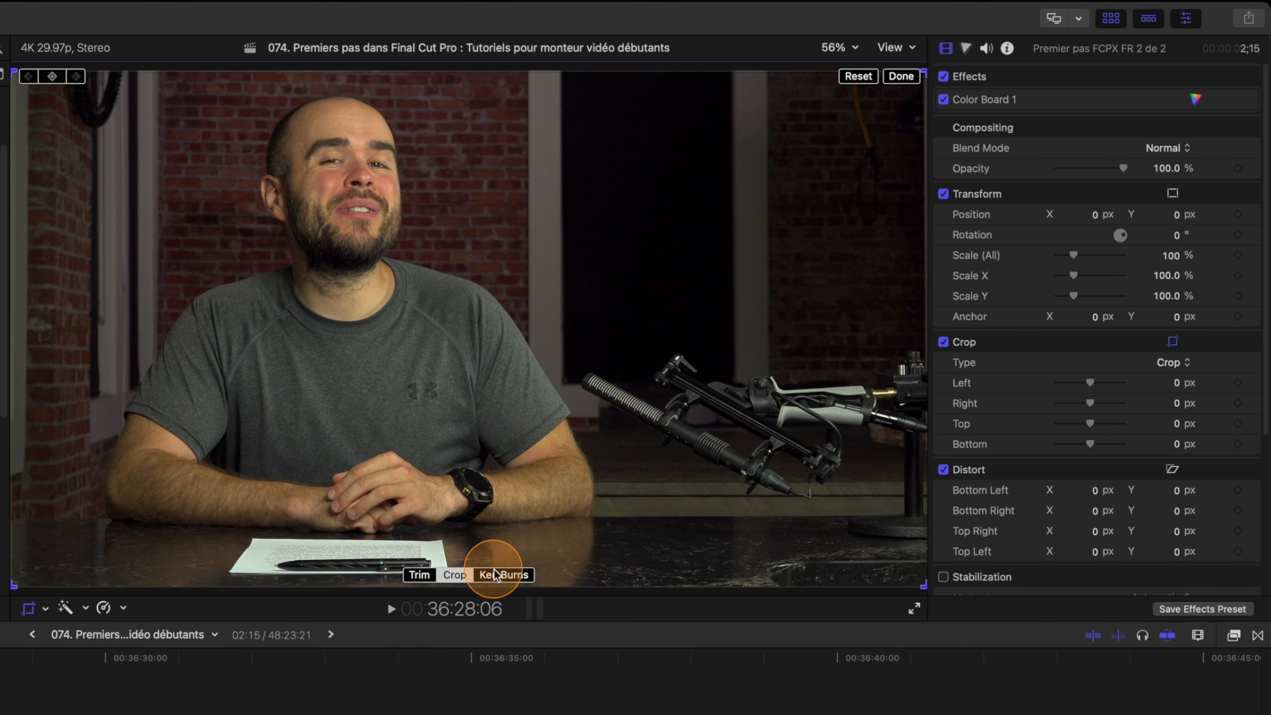
left_click(501, 575)
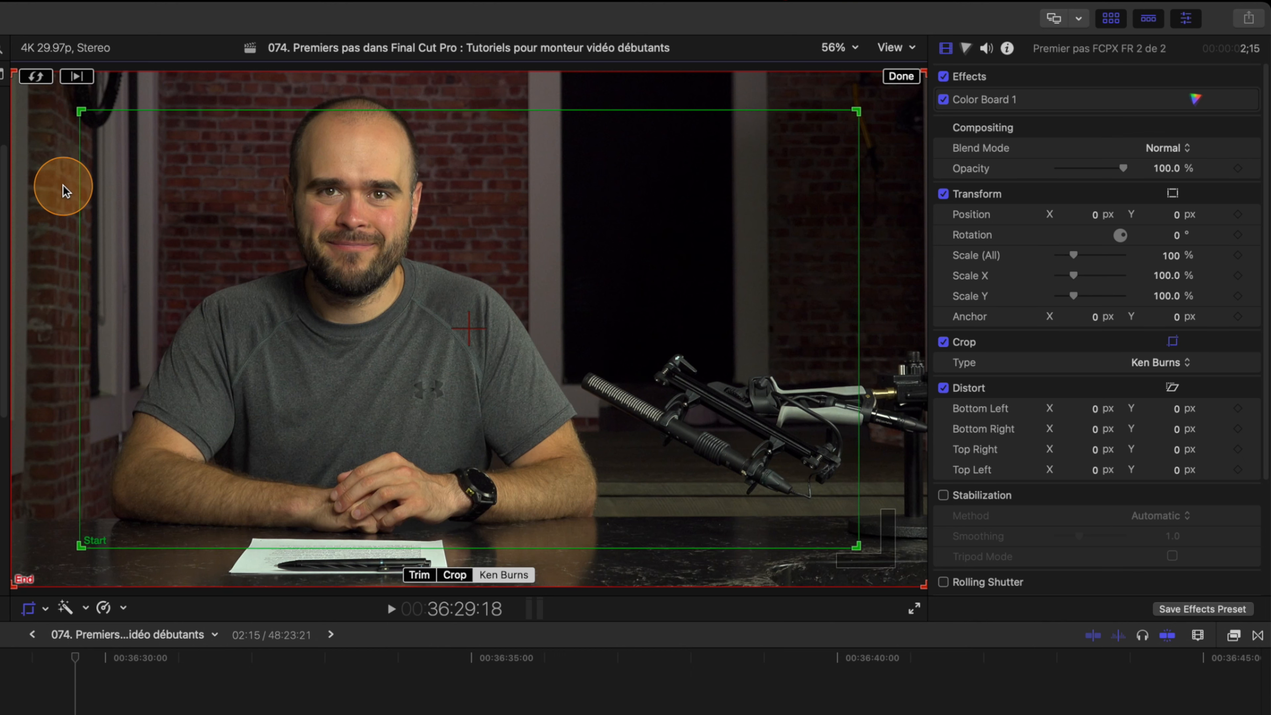
left_click_drag(82, 112, 162, 185)
left_click(900, 76)
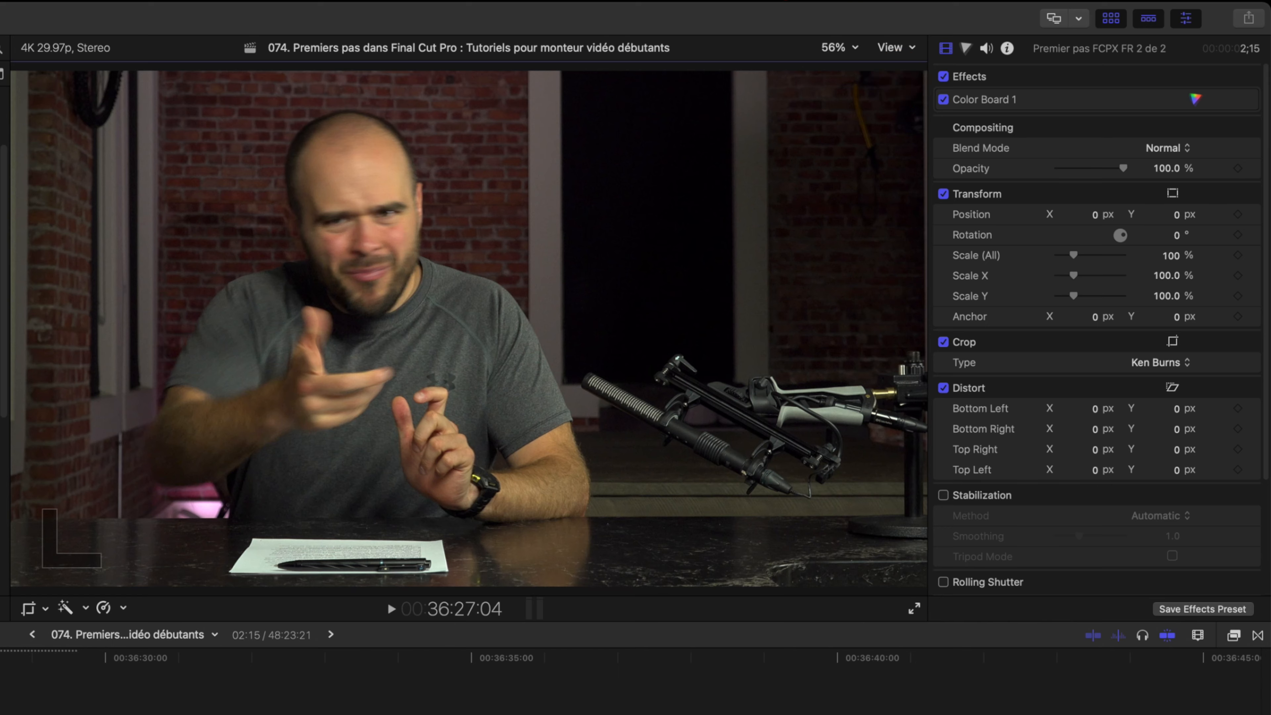
Play the clip to preview the Ken Burns movement.
key("space")
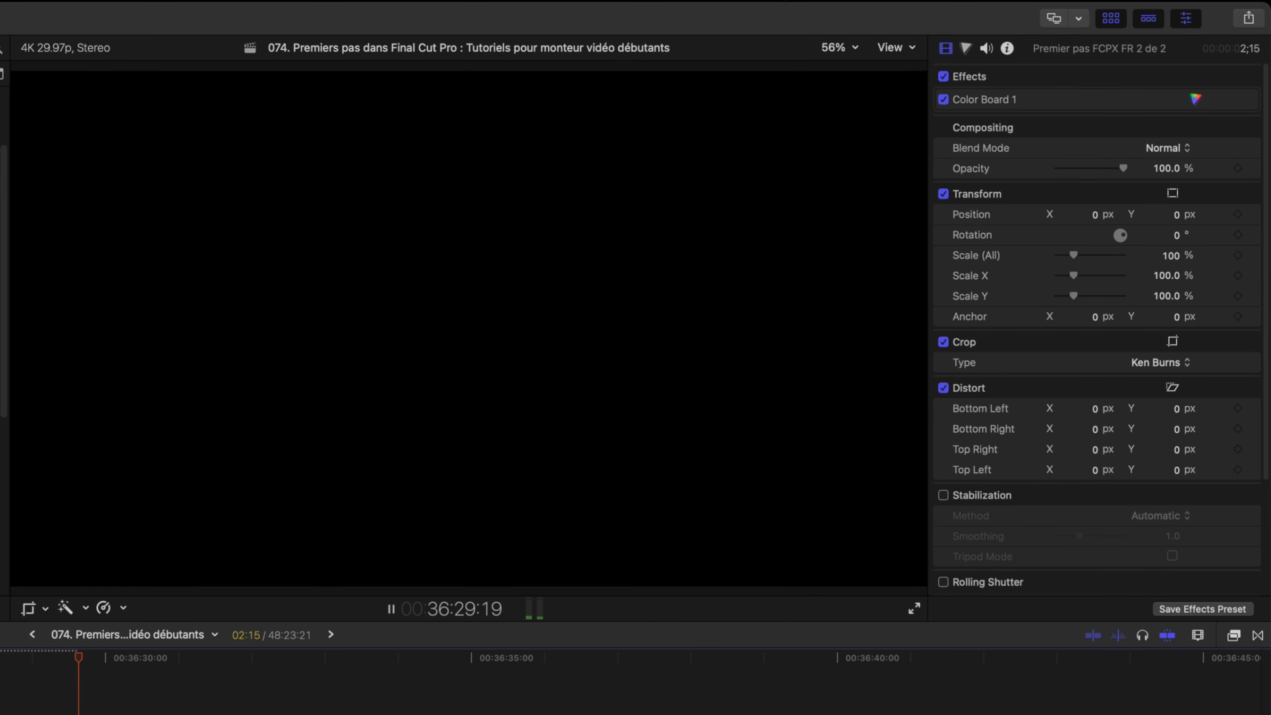
key("space")
key("space")
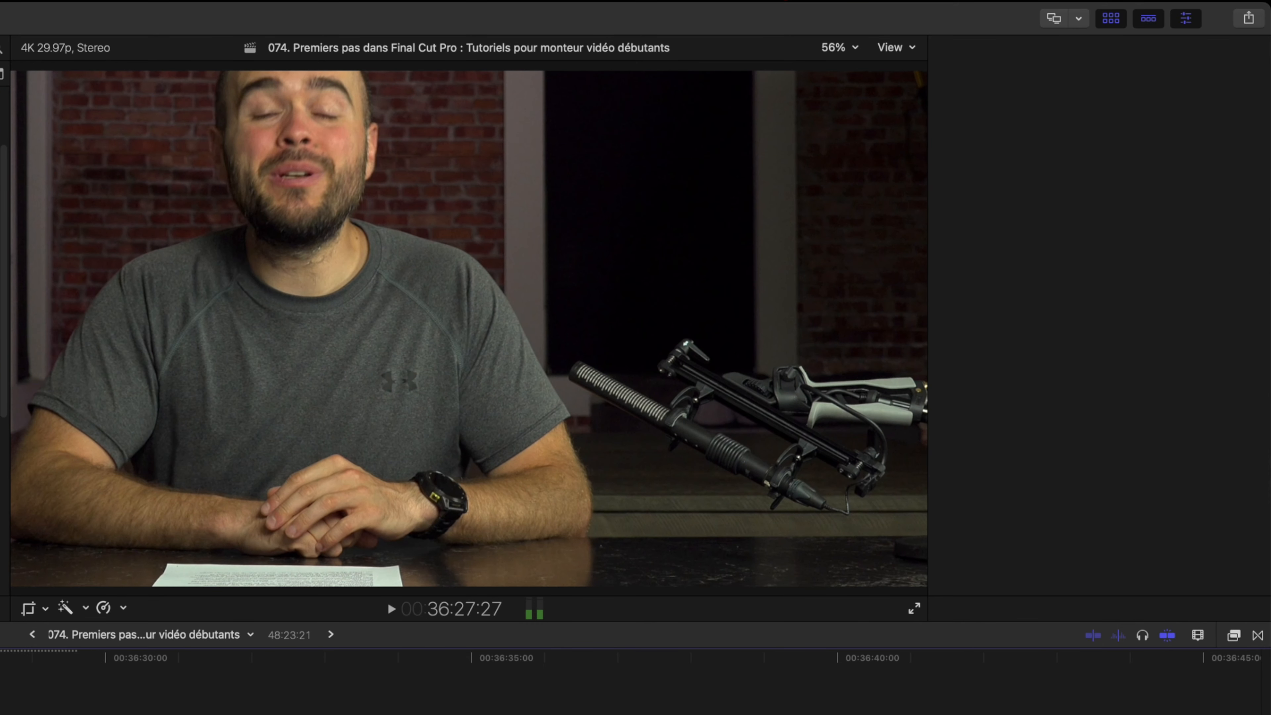
left_click(74, 594)
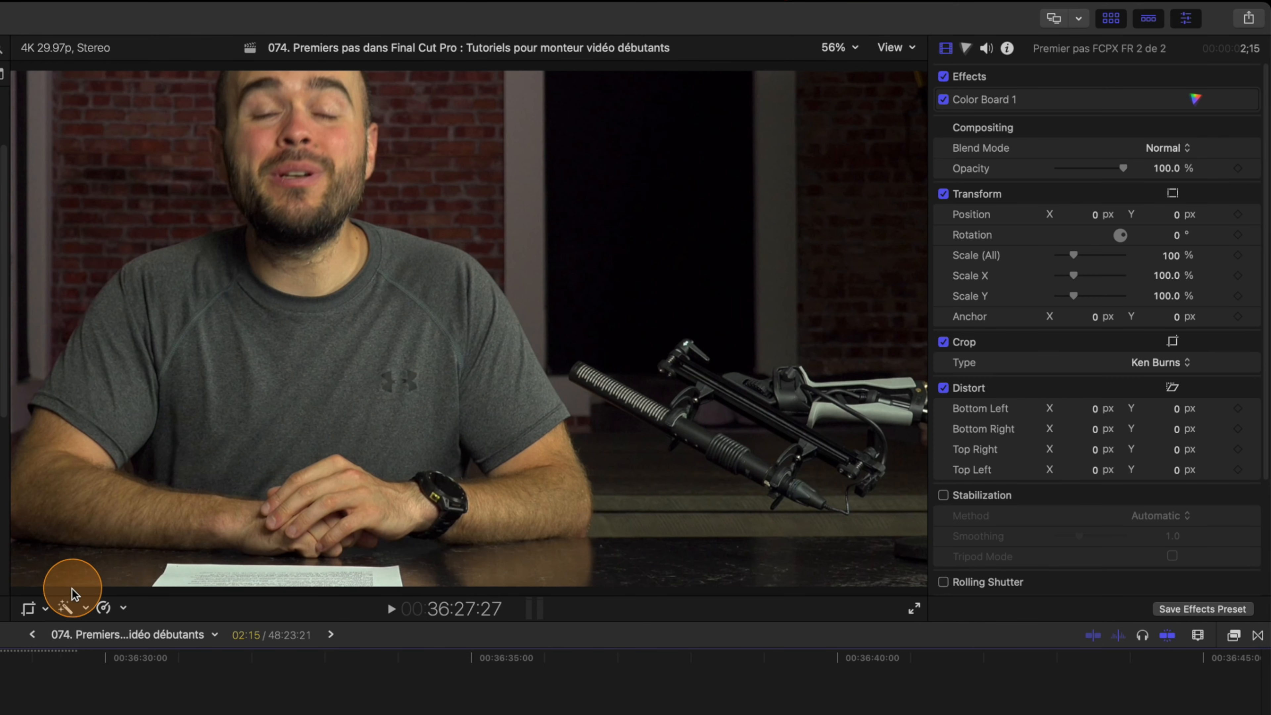
Set the Ken Burns movement's easing to Linear and play the clip to preview it.
left_click(30, 609)
right_click(292, 448)
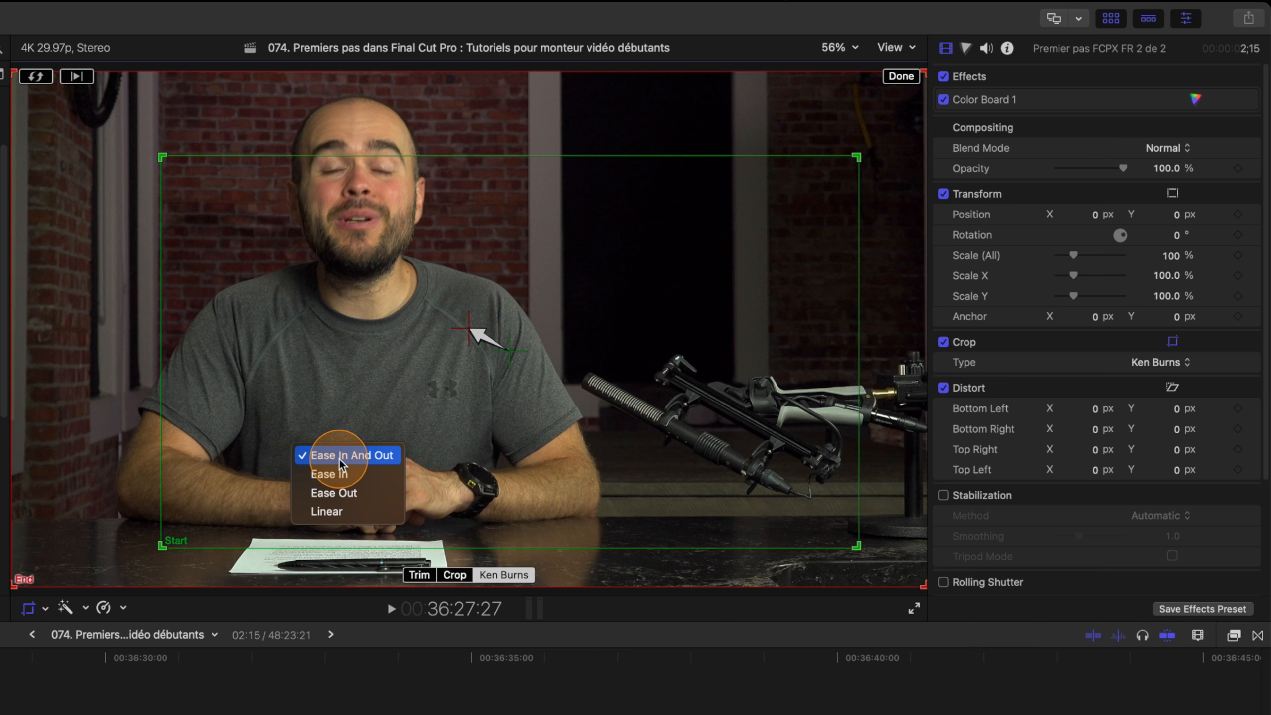
left_click(350, 511)
left_click(901, 77)
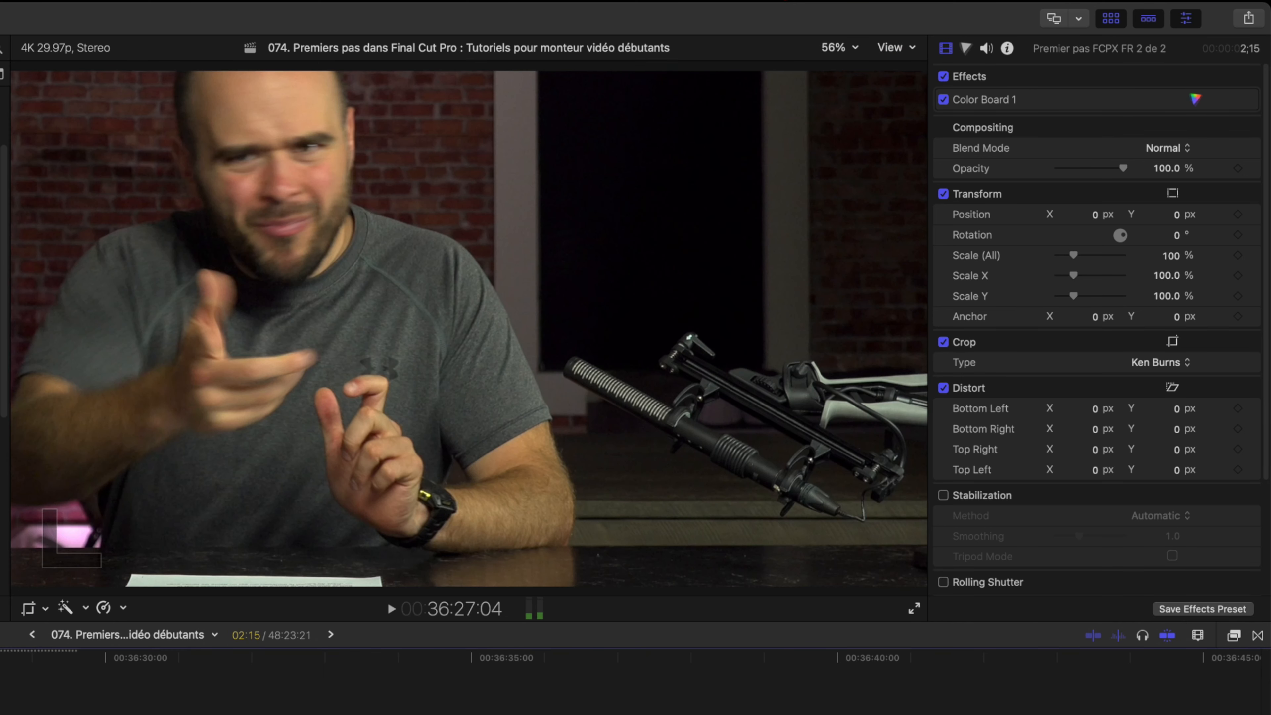
left_click(390, 608)
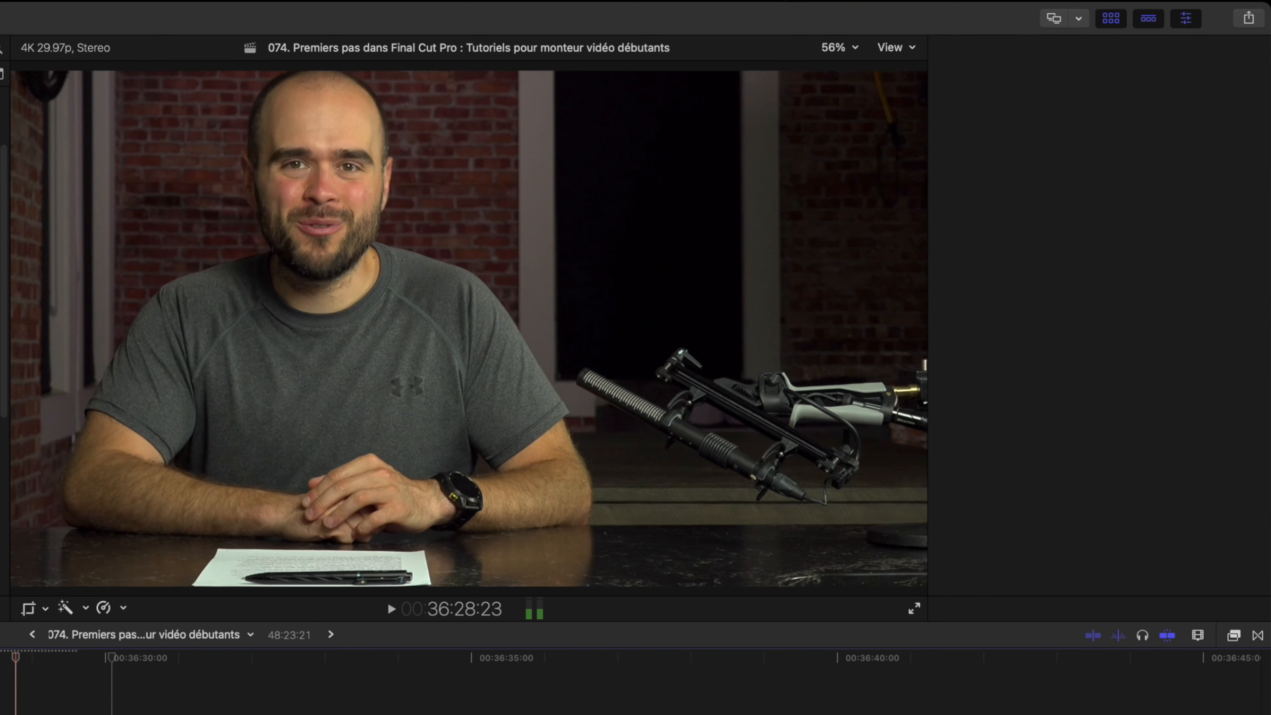
Change the clip's crop type from Ken Burns to Trim and apply it.
left_click(28, 608)
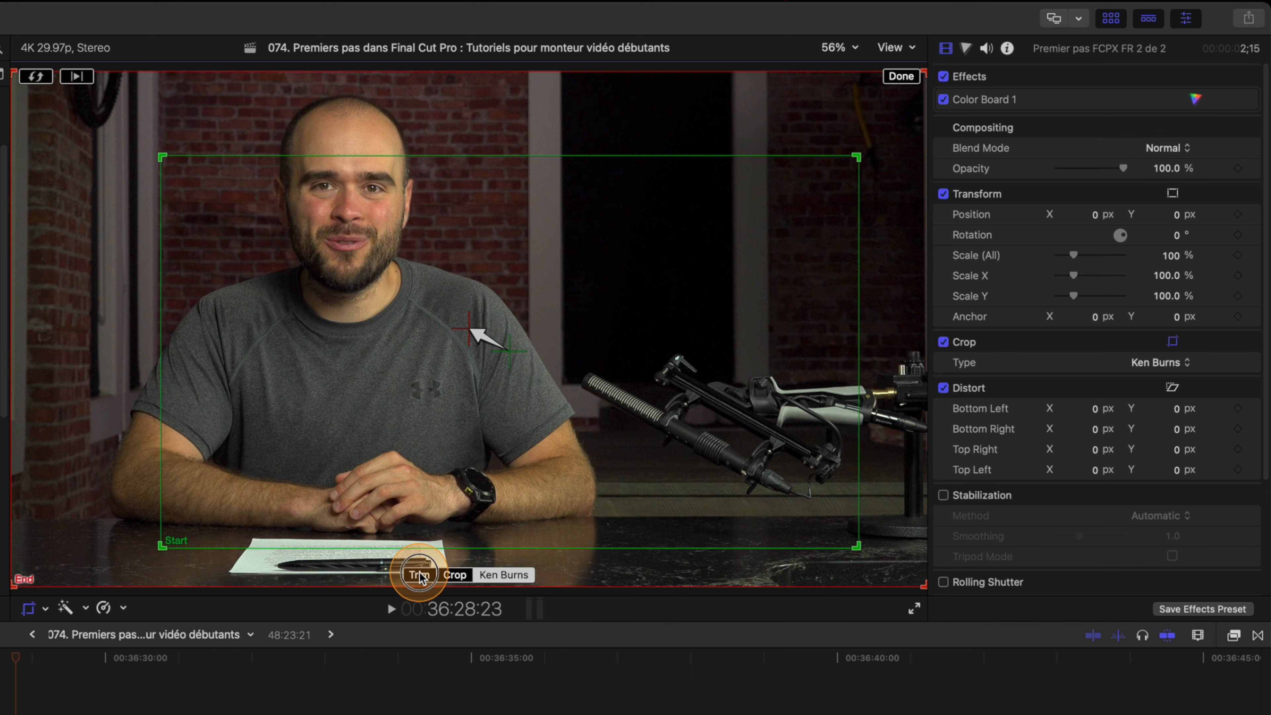
left_click(452, 574)
left_click(899, 76)
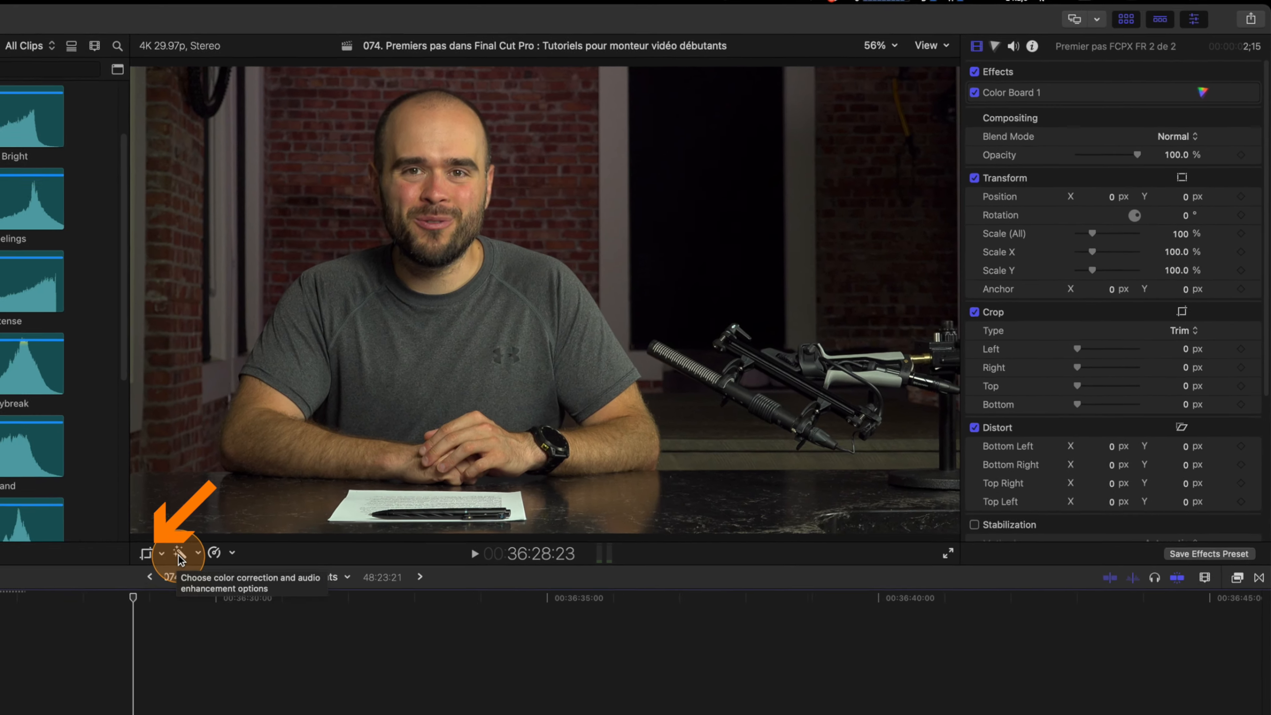
Select the clip and display its color correction and audio enhancement options.
left_click(68, 608)
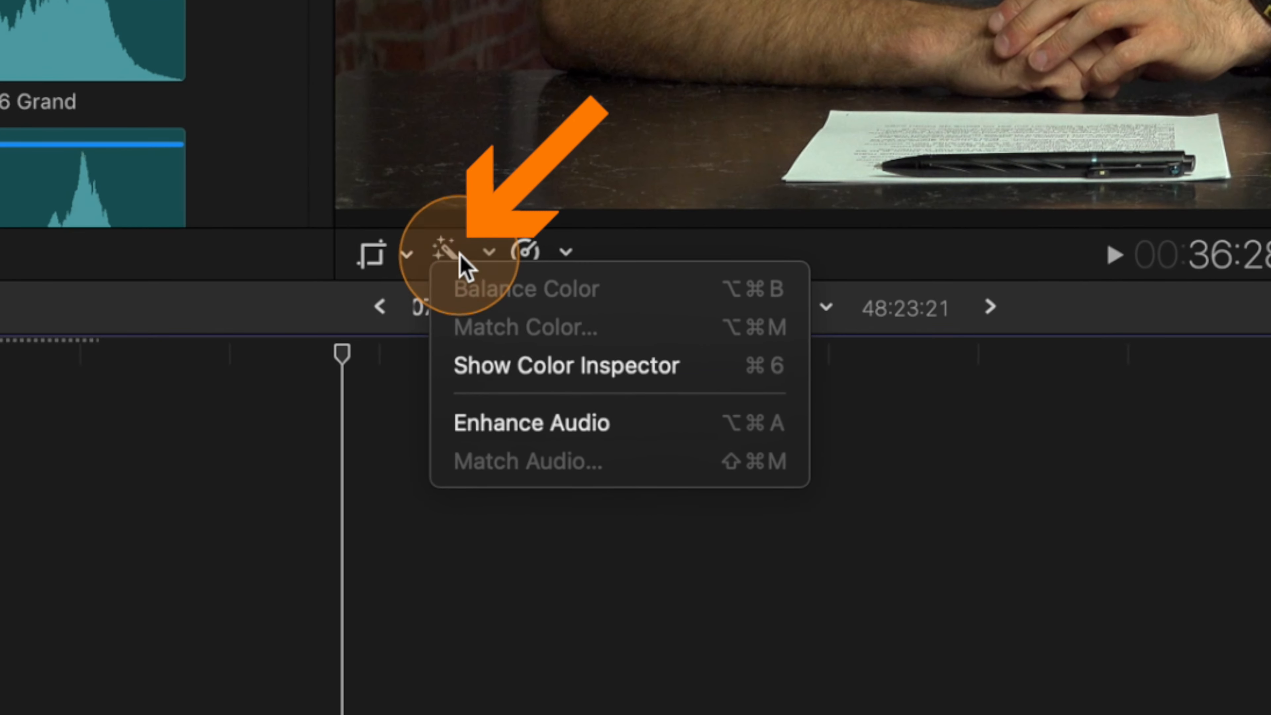
left_click(446, 613)
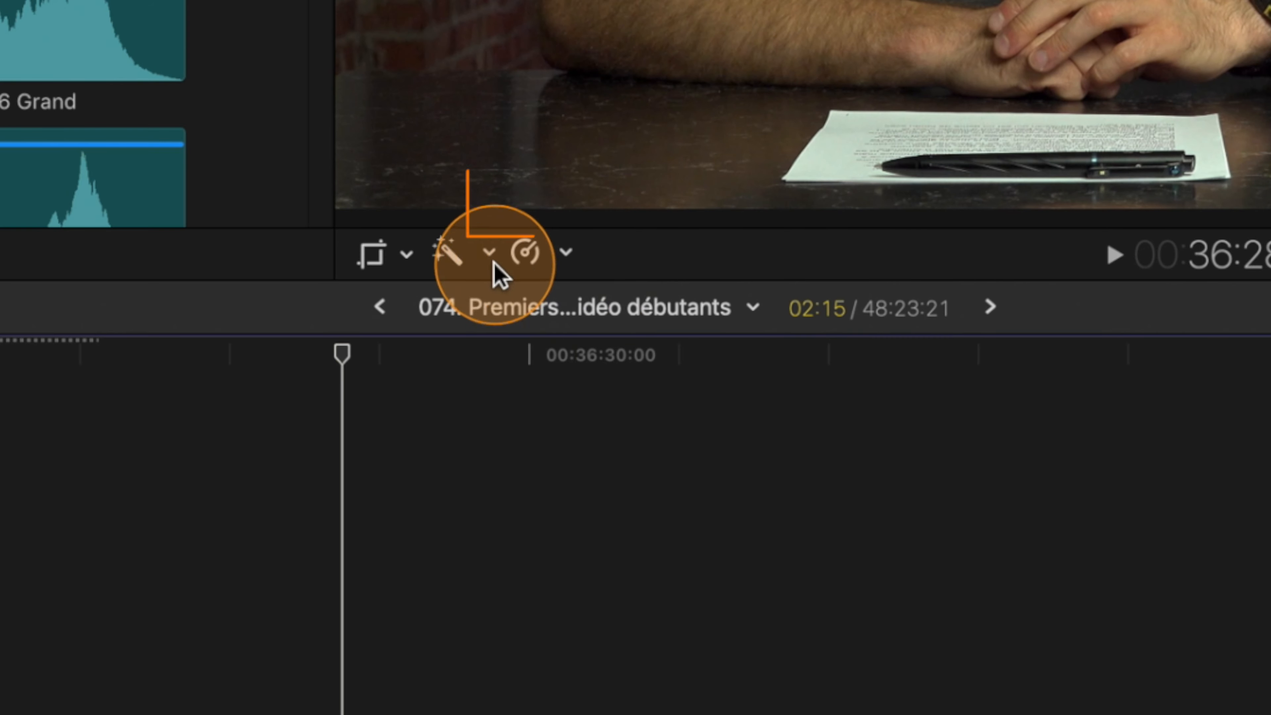
left_click(489, 252)
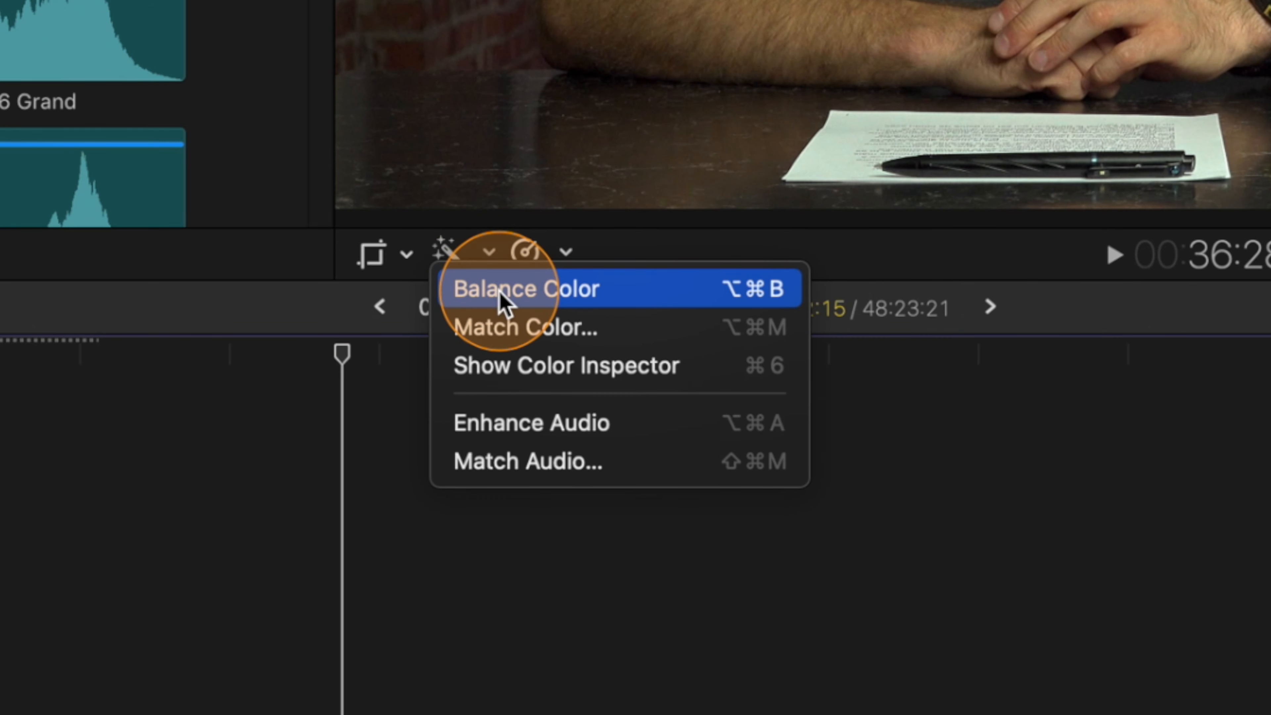